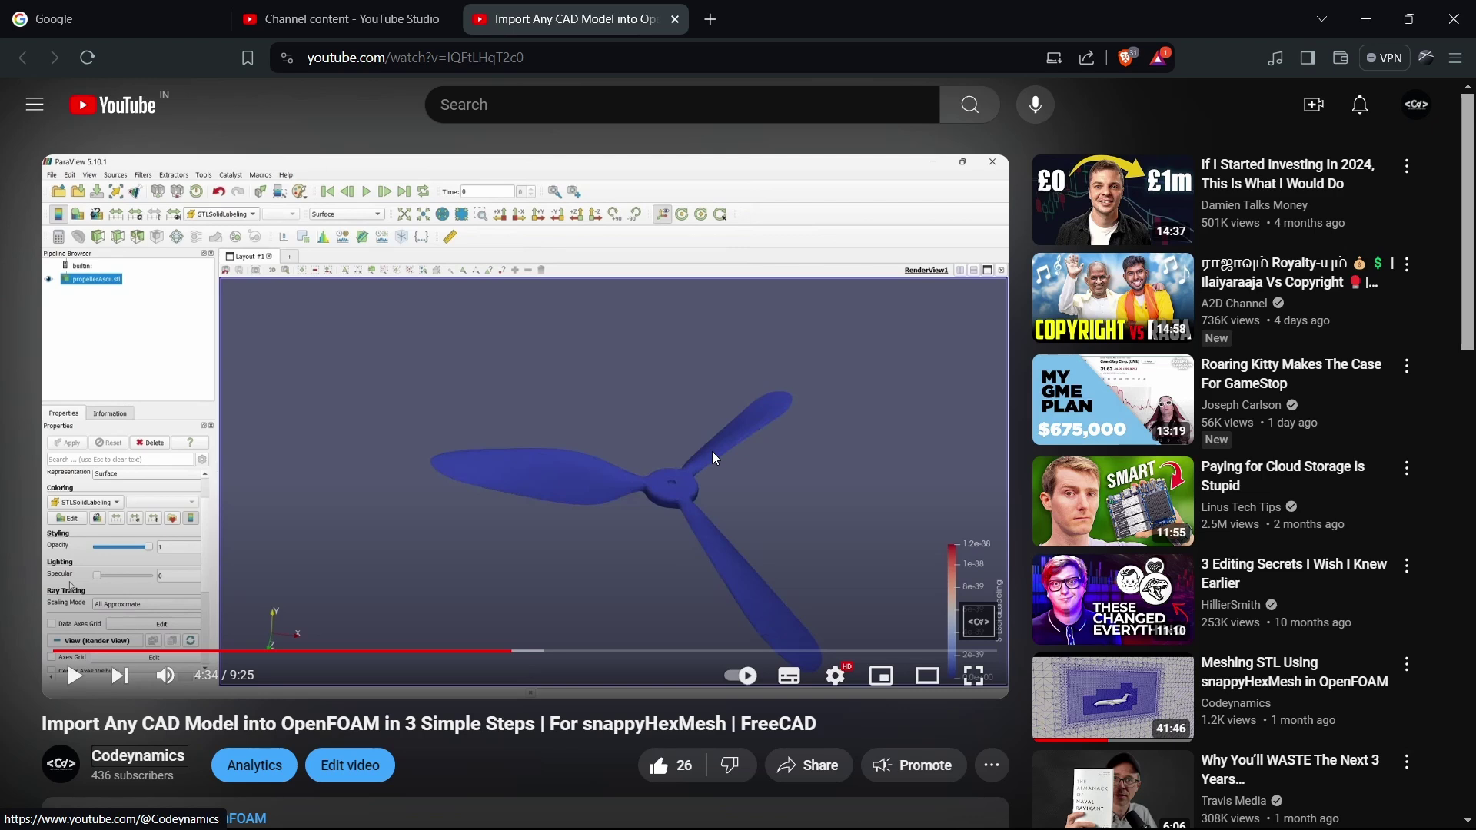
- Switch to File Explorer and open the triSurface folder within the planeStlMeshing case's constant folder
{"action": "key", "text": "alt+Tab"}
{"action": "left_click", "coordinate": [564, 498]}
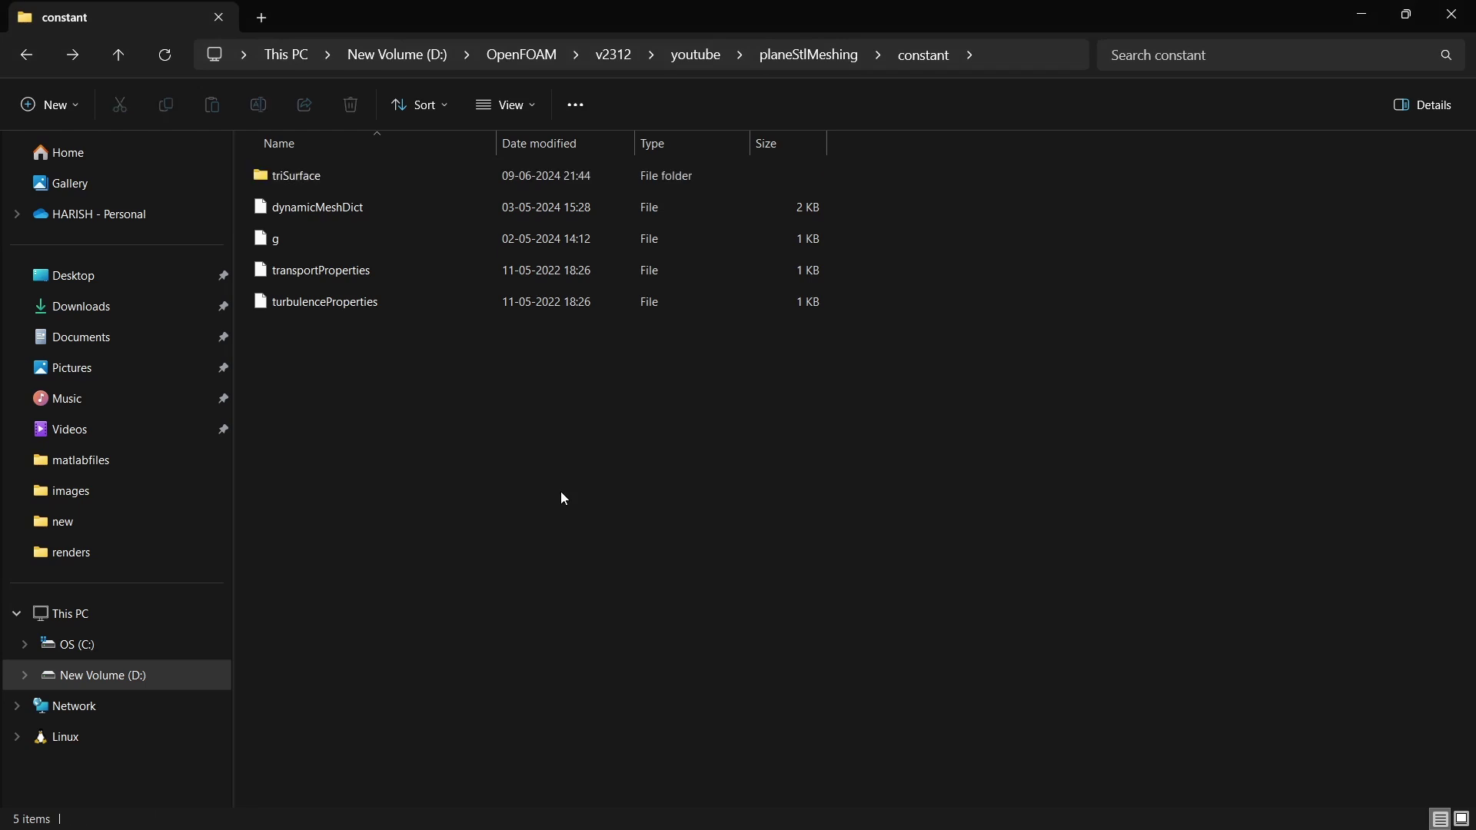
{"action": "key", "text": "alt+Up"}
{"action": "left_click", "coordinate": [412, 508]}
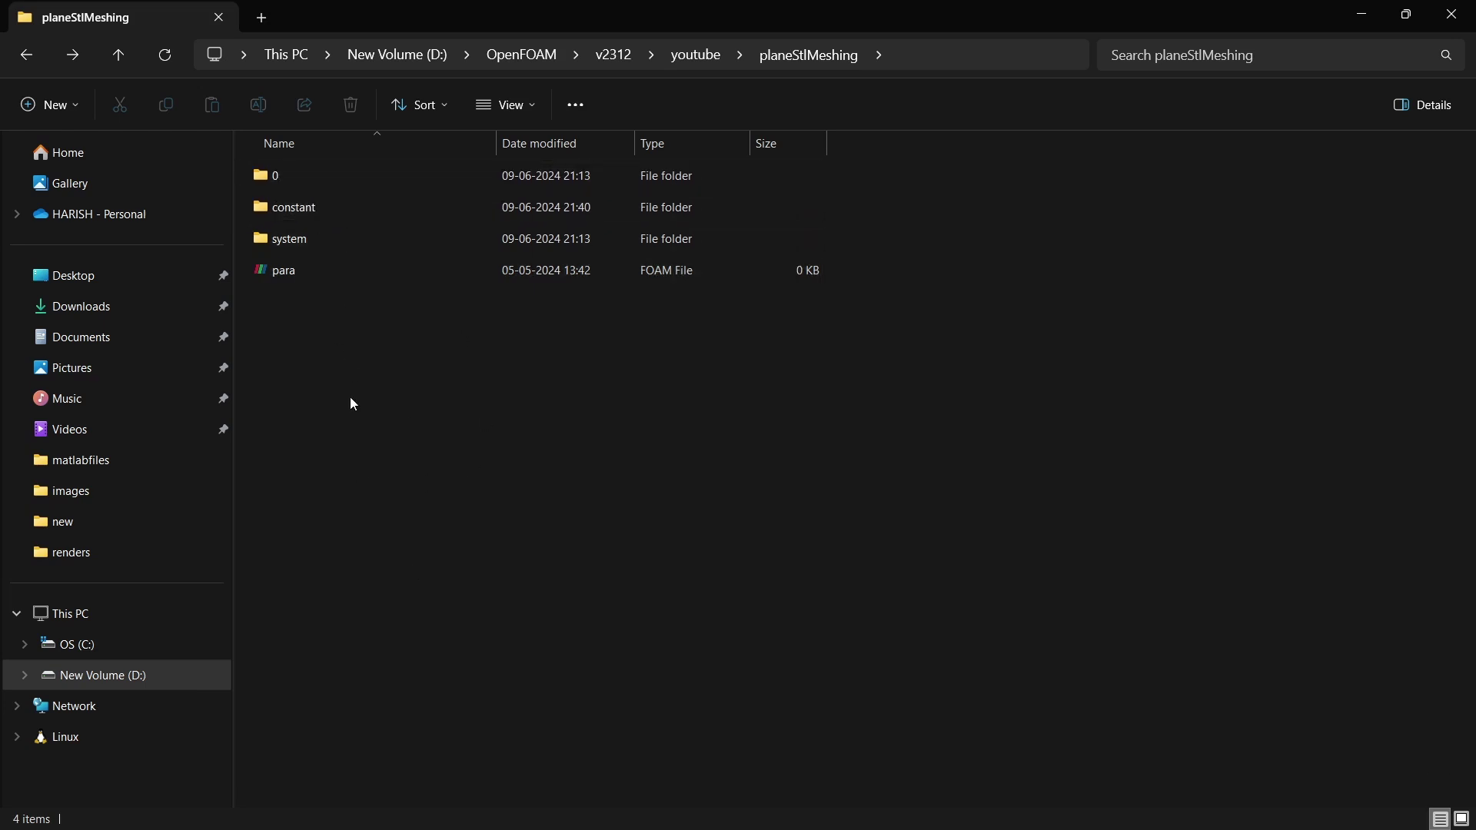
{"action": "double_click", "coordinate": [311, 215]}
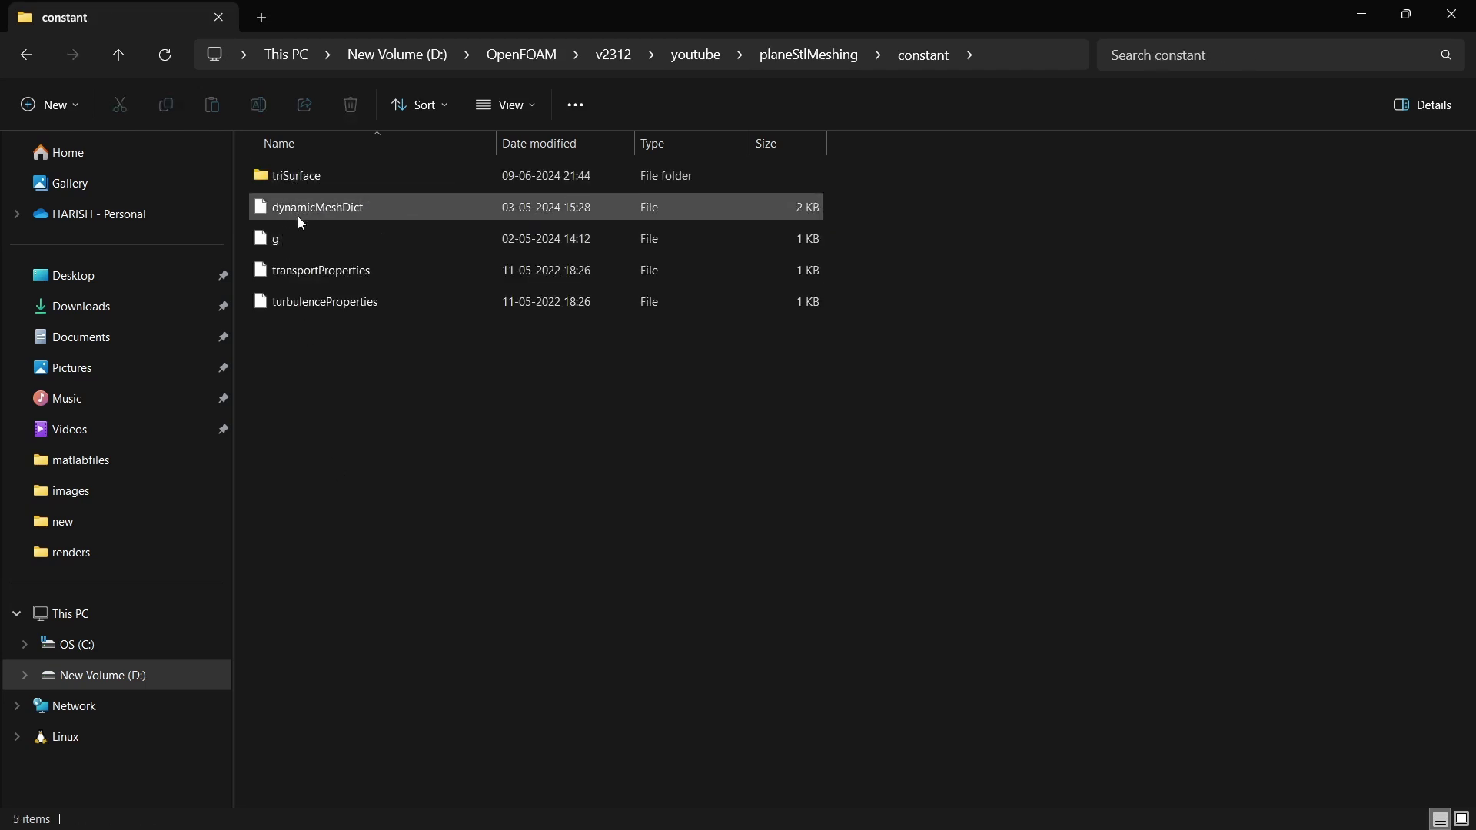
{"action": "mouse_move", "coordinate": [302, 185]}
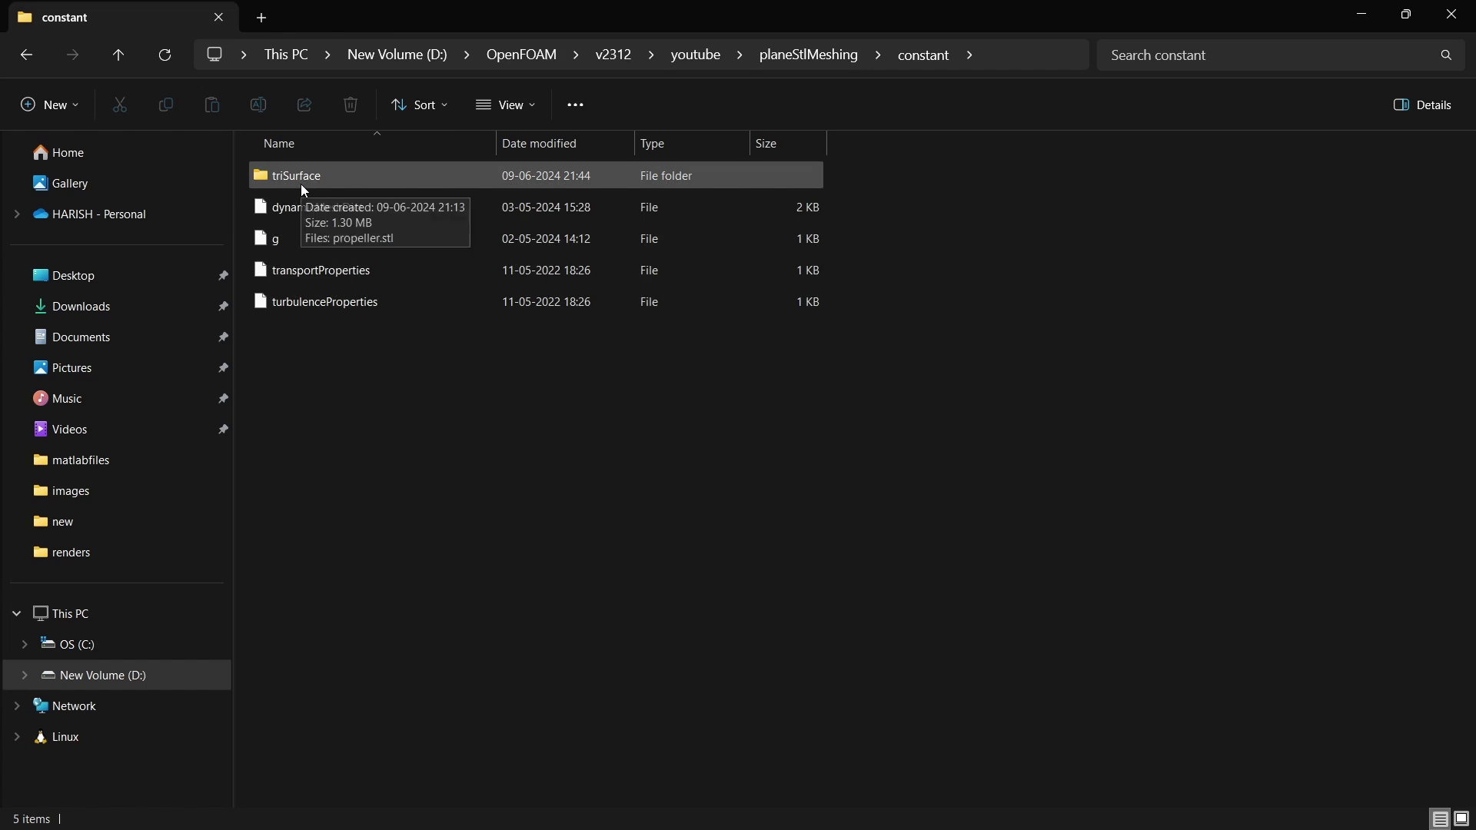
{"action": "double_click", "coordinate": [300, 181]}
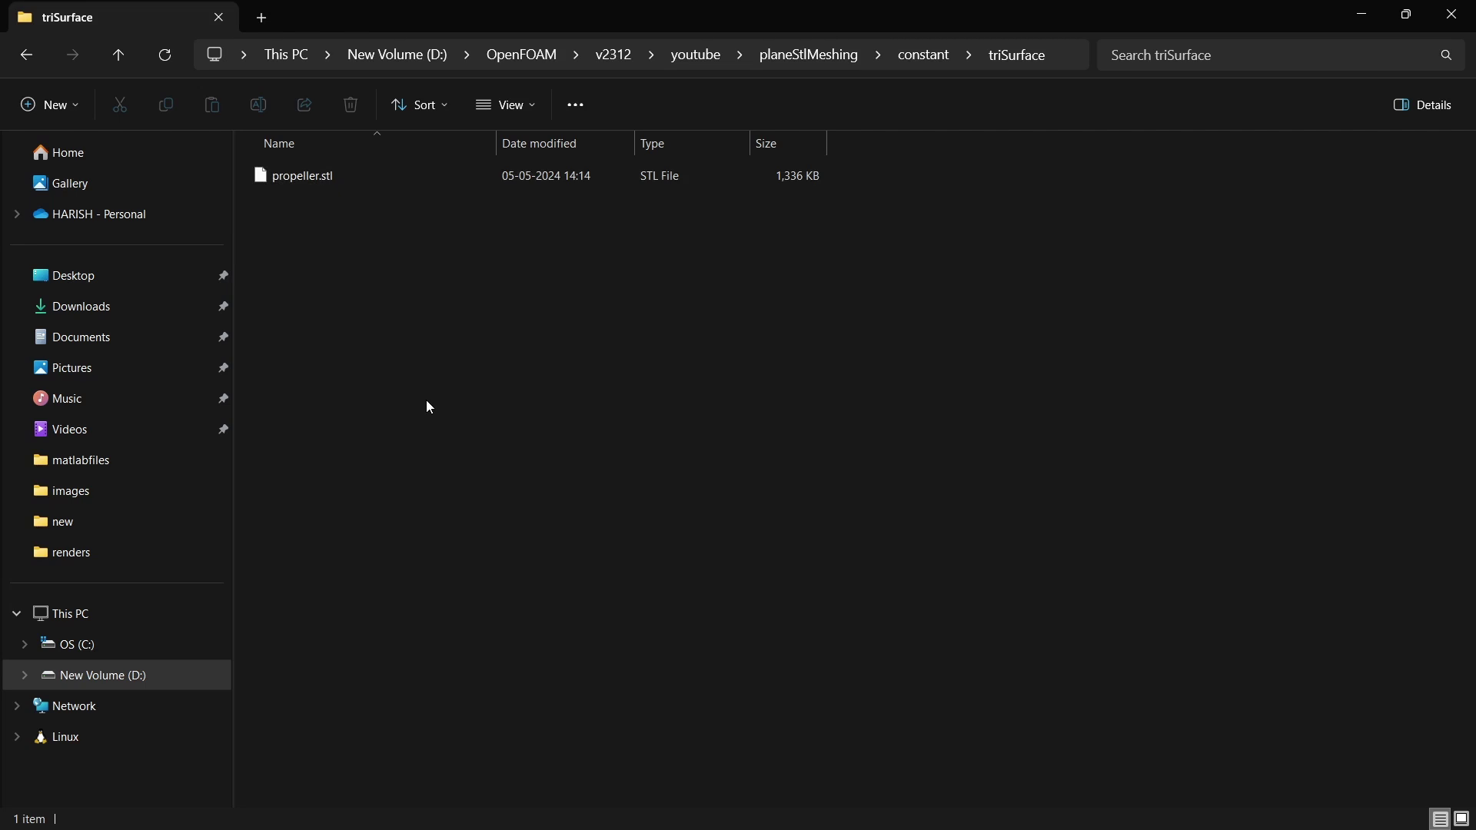
- Launch ParaView 5.10.1
{"action": "key", "text": "super"}
{"action": "type", "text": "para"}
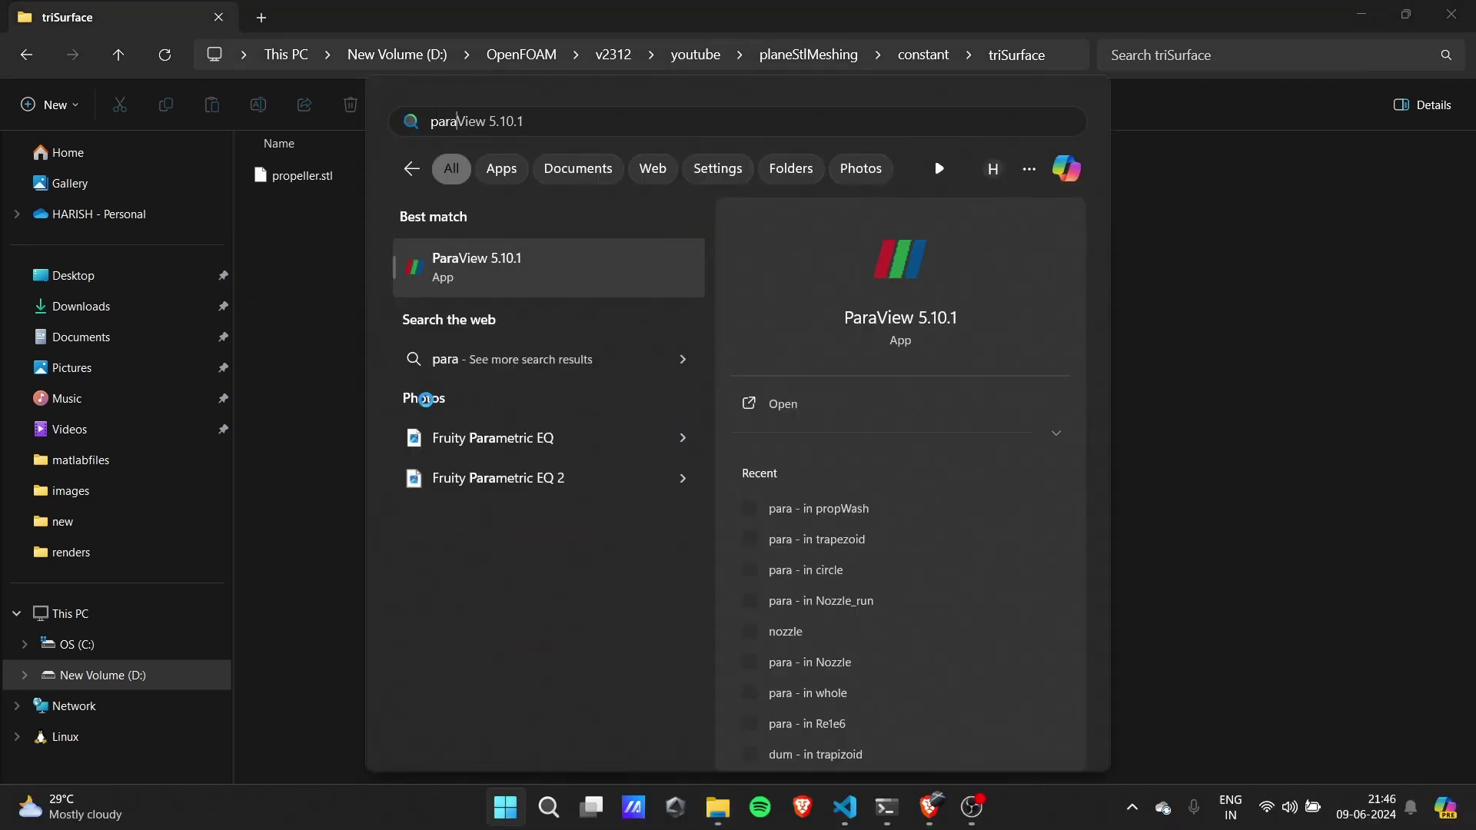
{"action": "key", "text": "Return"}
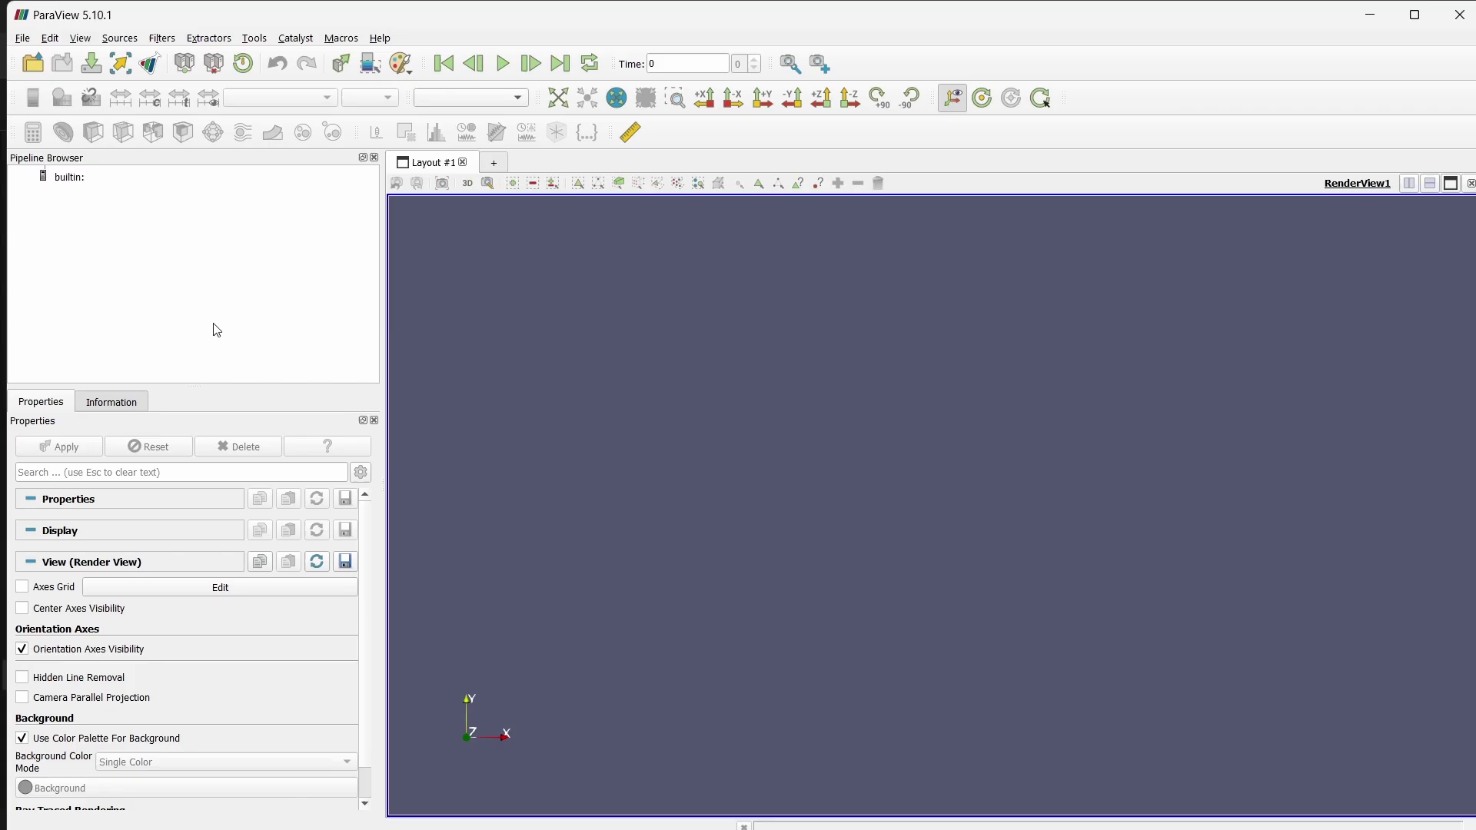
- Load propeller.stl from planeStlMeshing/constant/triSurface, display it, and inspect the propeller geometry from several angles
{"action": "left_click", "coordinate": [22, 38]}
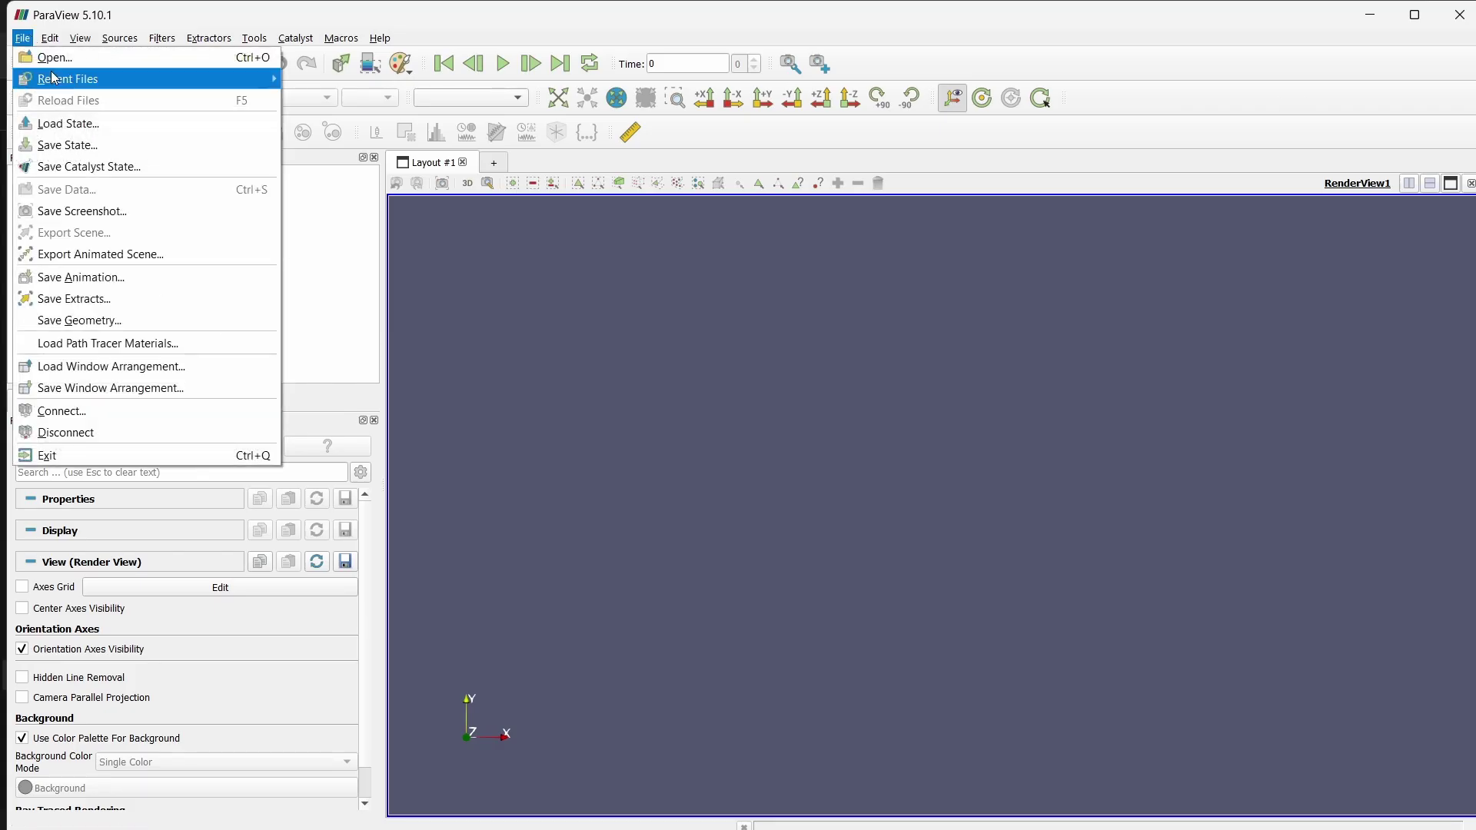
{"action": "left_click", "coordinate": [39, 52]}
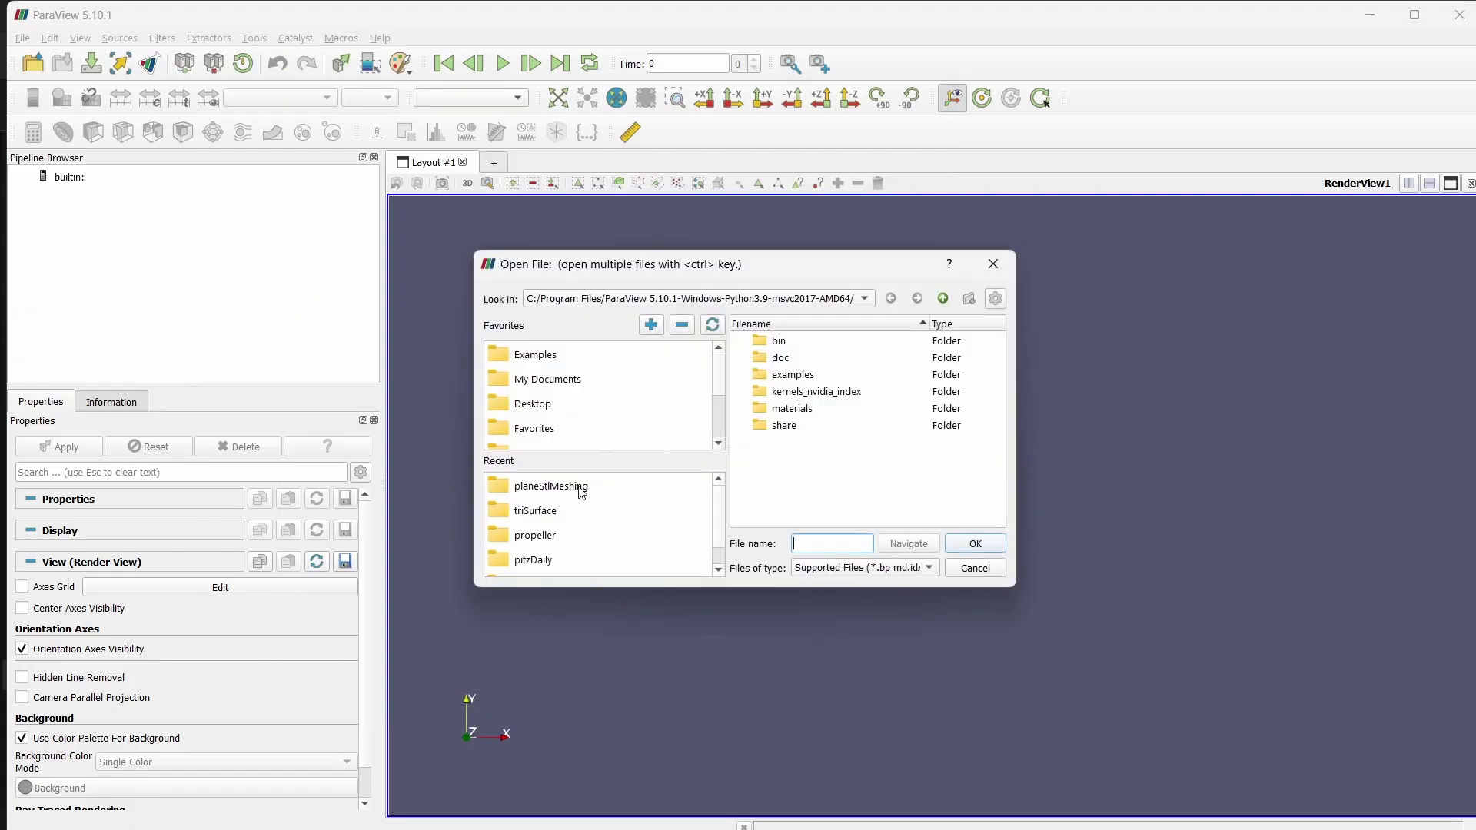
{"action": "left_click", "coordinate": [578, 490]}
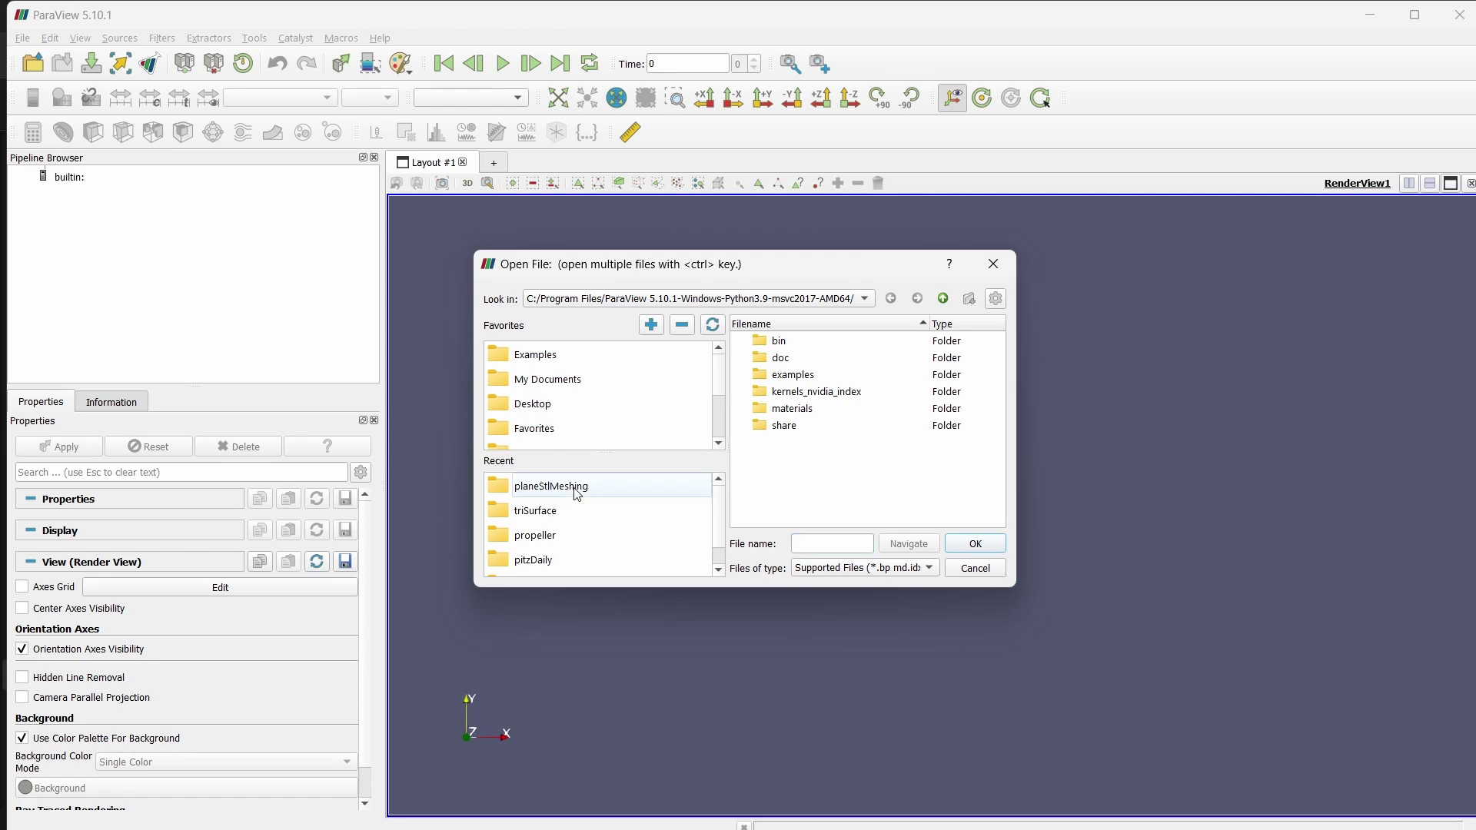
{"action": "double_click", "coordinate": [569, 490]}
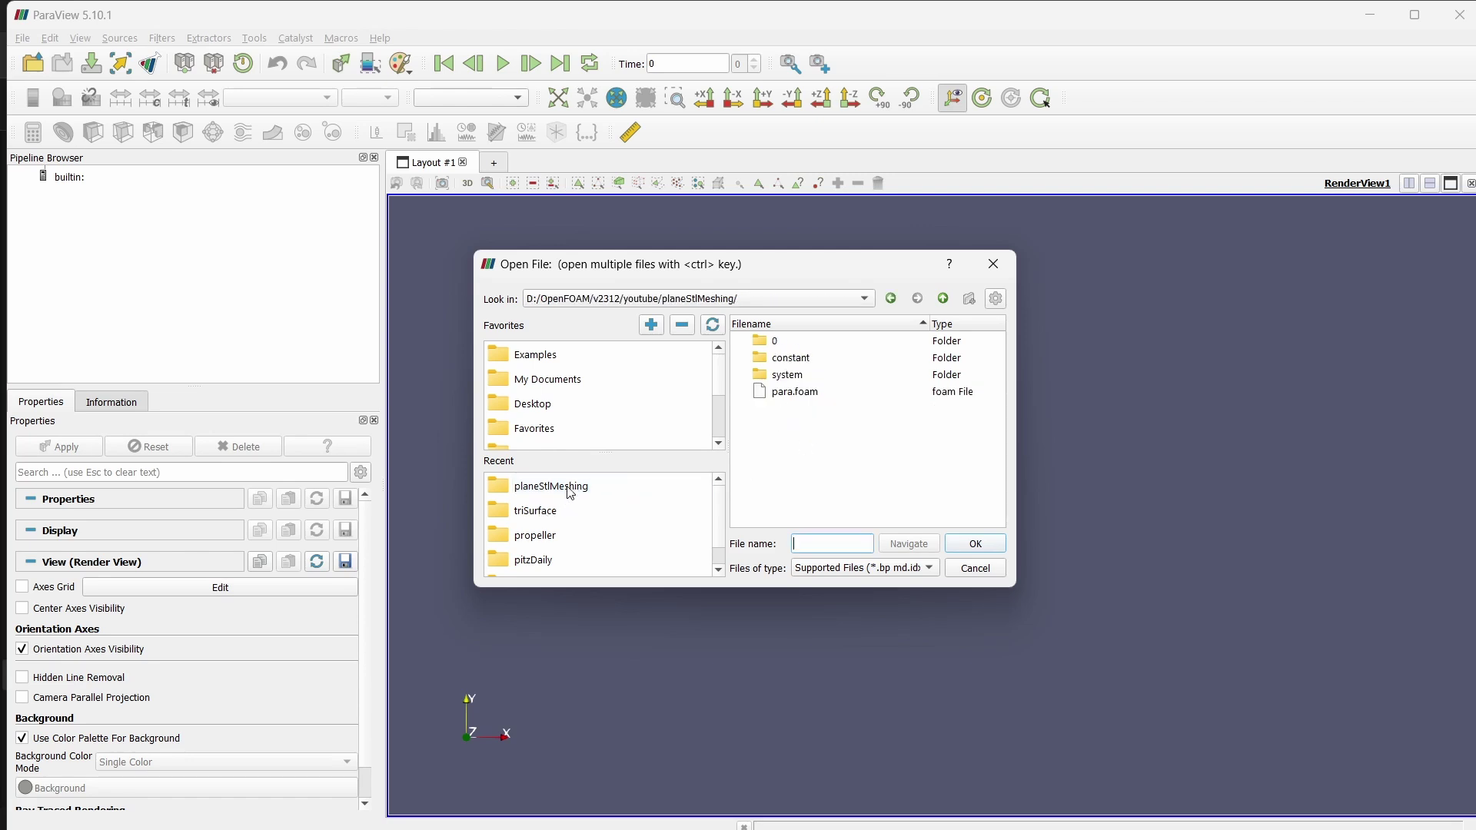
{"action": "double_click", "coordinate": [808, 358]}
{"action": "double_click", "coordinate": [808, 342]}
{"action": "left_click", "coordinate": [799, 343]}
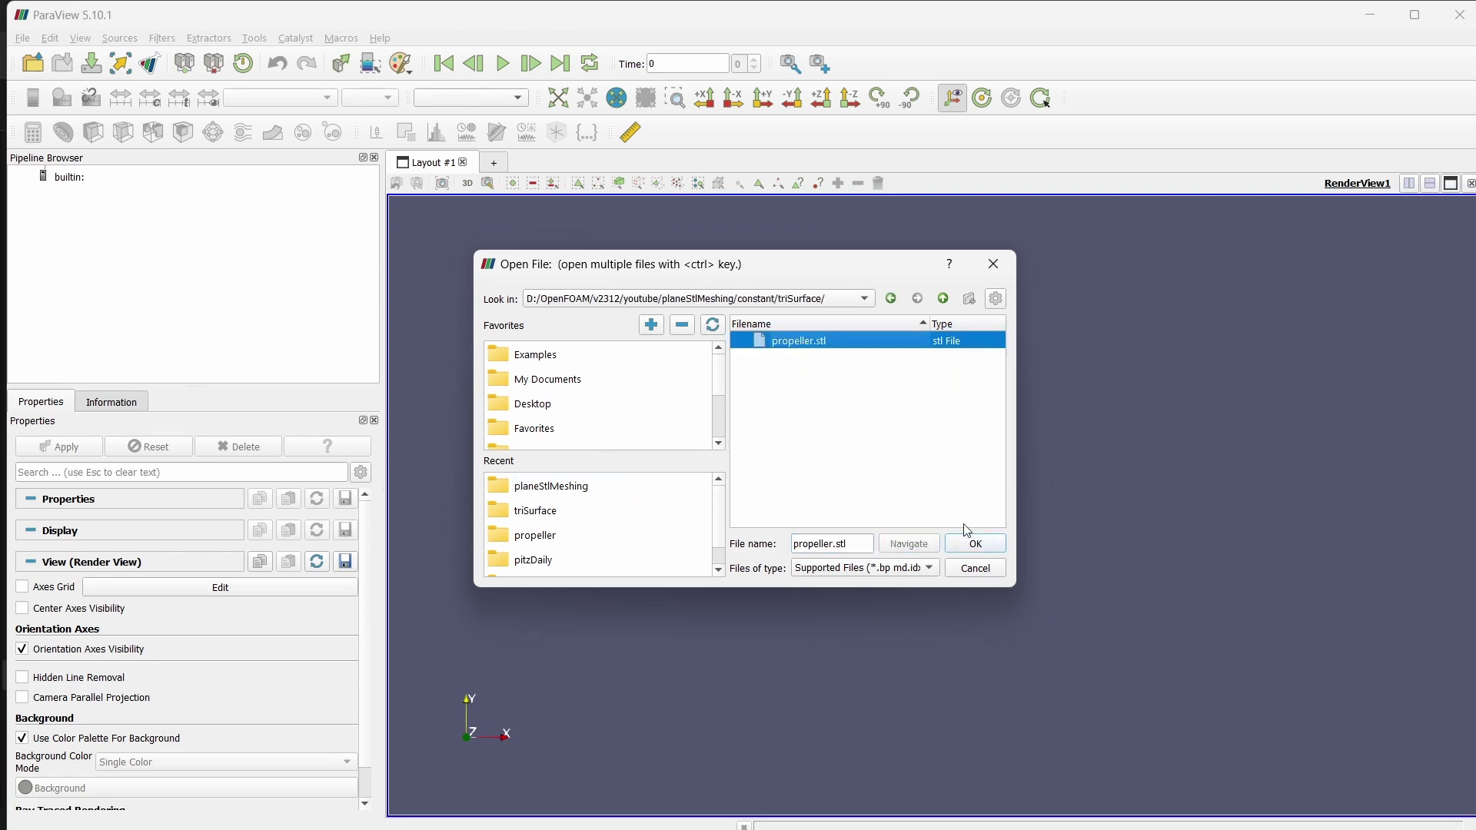
{"action": "left_click", "coordinate": [971, 542]}
{"action": "left_click", "coordinate": [101, 456]}
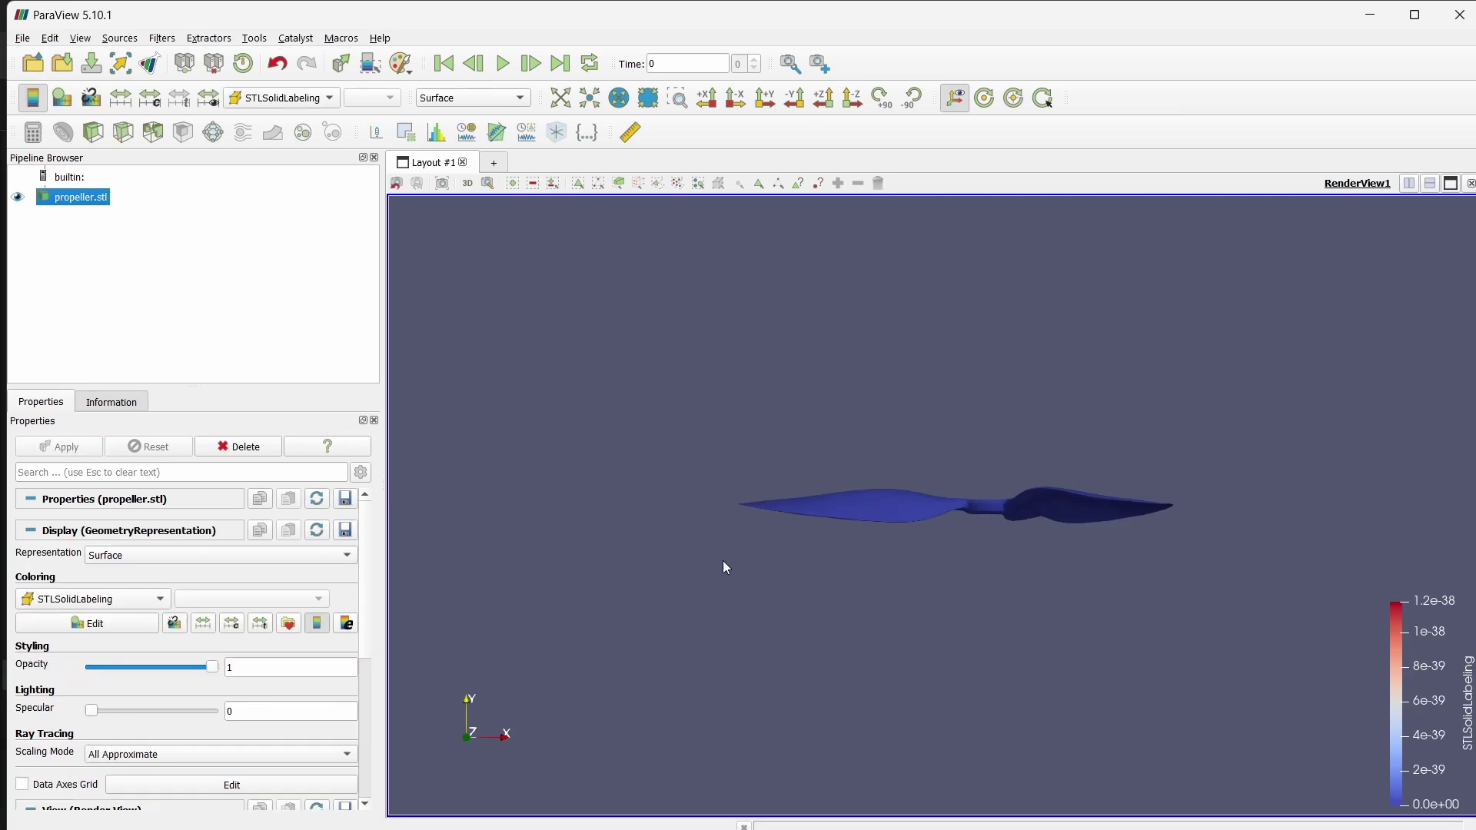
{"action": "left_click_drag", "start_coordinate": [725, 567], "coordinate": [907, 607]}
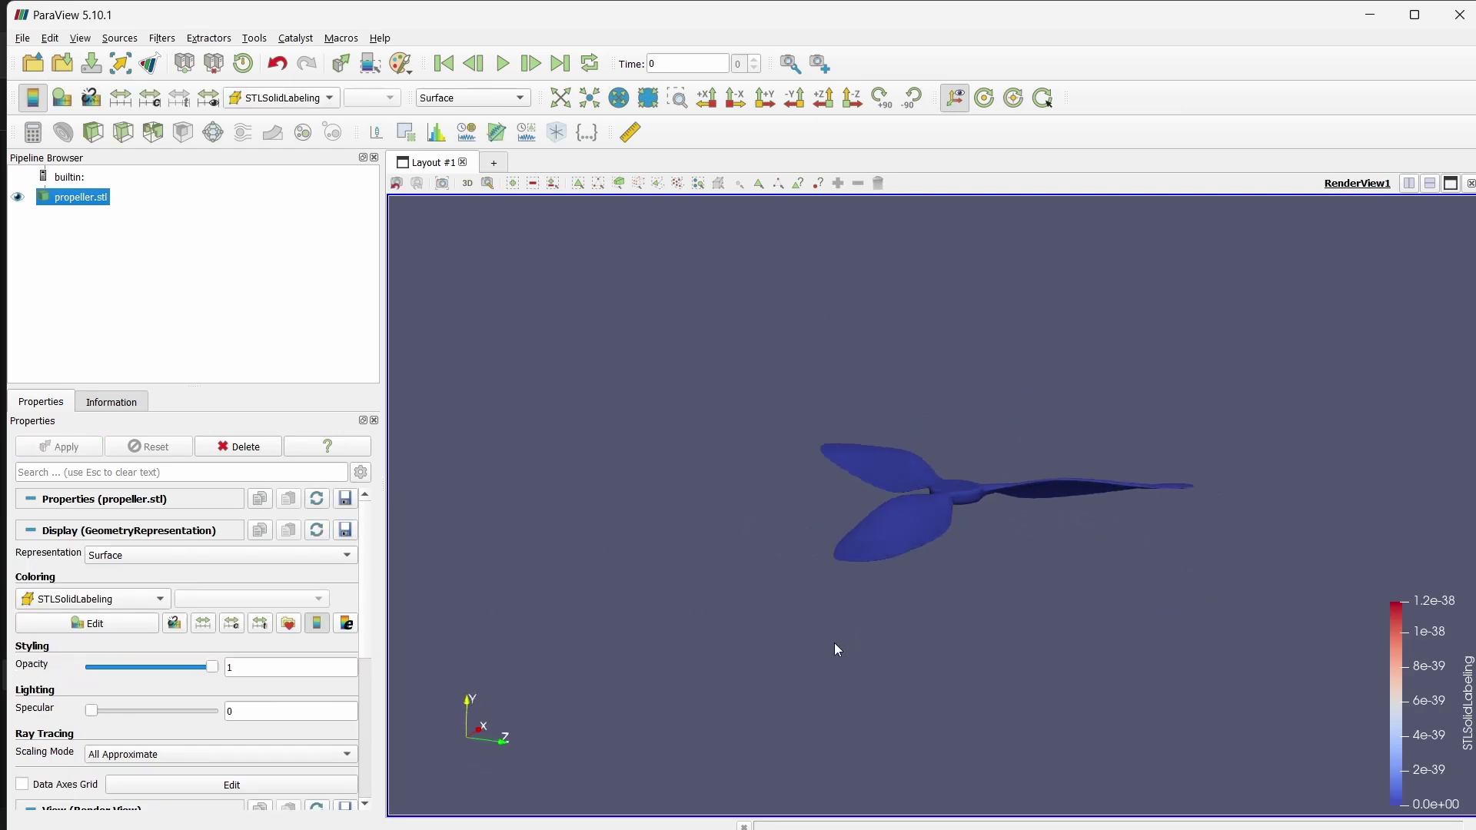
{"action": "left_click_drag", "start_coordinate": [834, 643], "coordinate": [919, 600]}
{"action": "scroll", "coordinate": [920, 600], "scroll_direction": "up", "scroll_amount": 4}
{"action": "scroll", "coordinate": [917, 596], "scroll_direction": "down", "scroll_amount": 3}
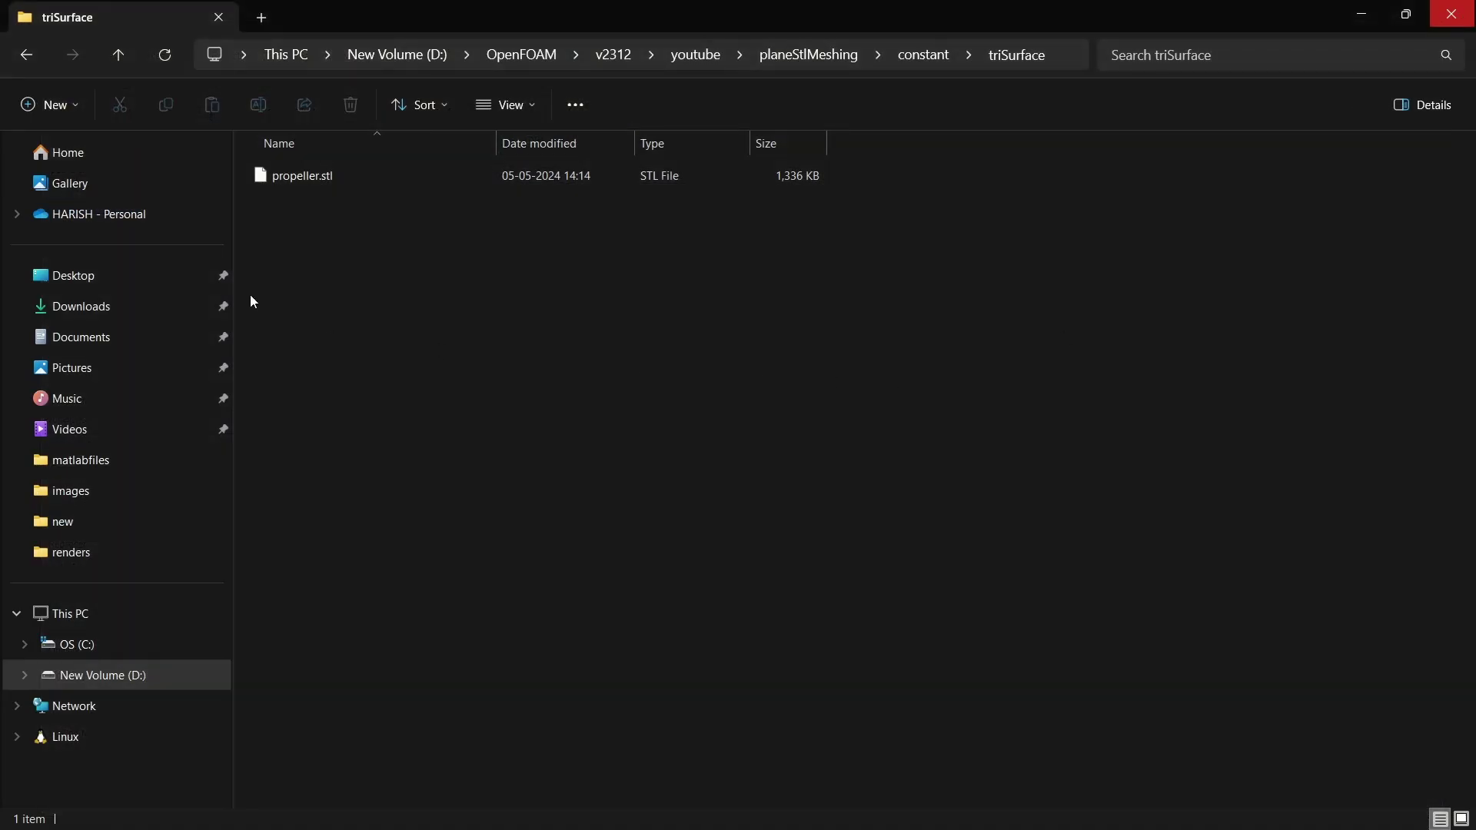
- Return to the case folder in File Explorer and open the system folder's blockMeshDict in Visual Studio Code
{"action": "key", "text": "alt+Left"}
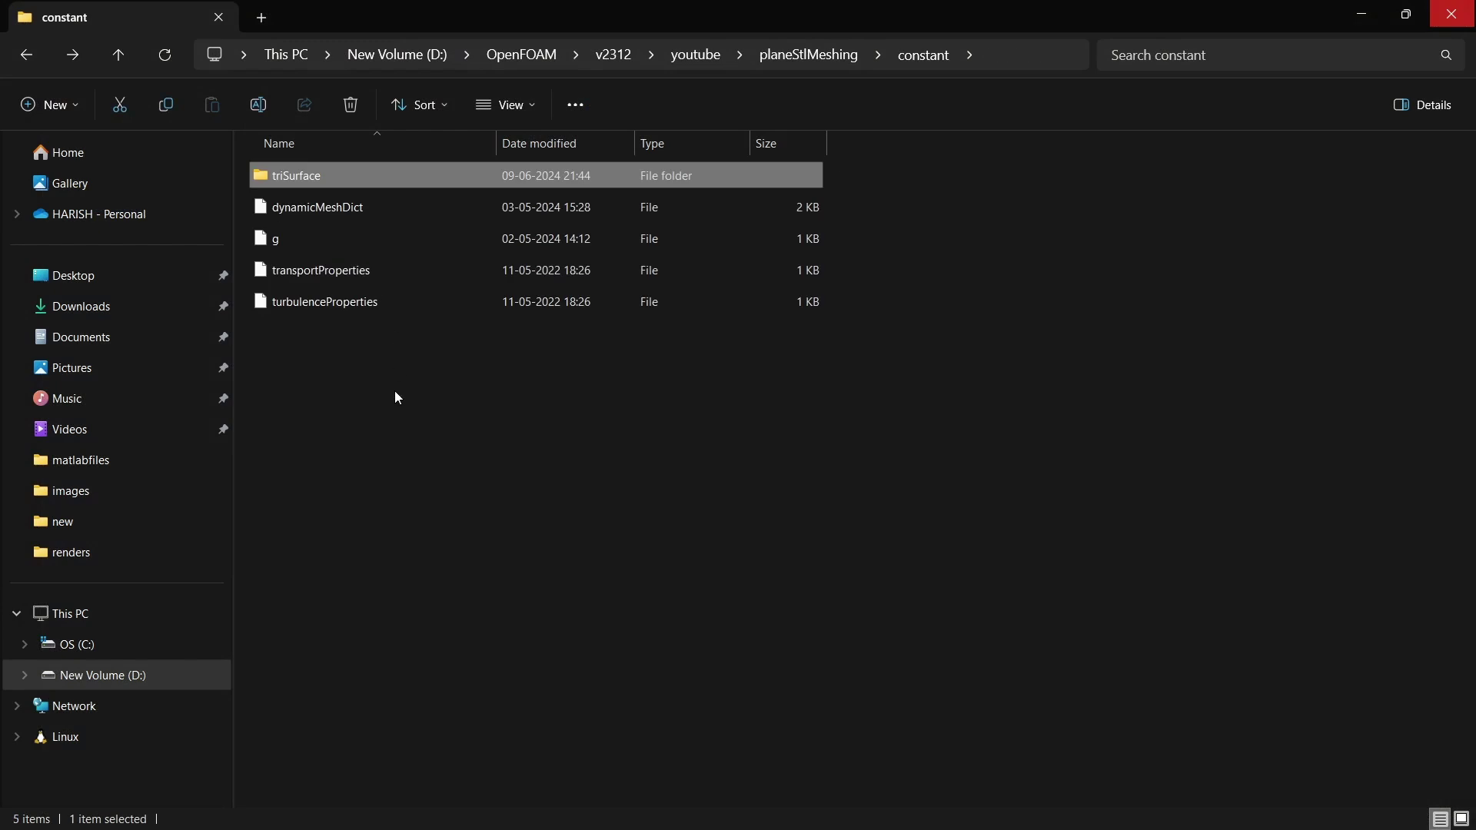
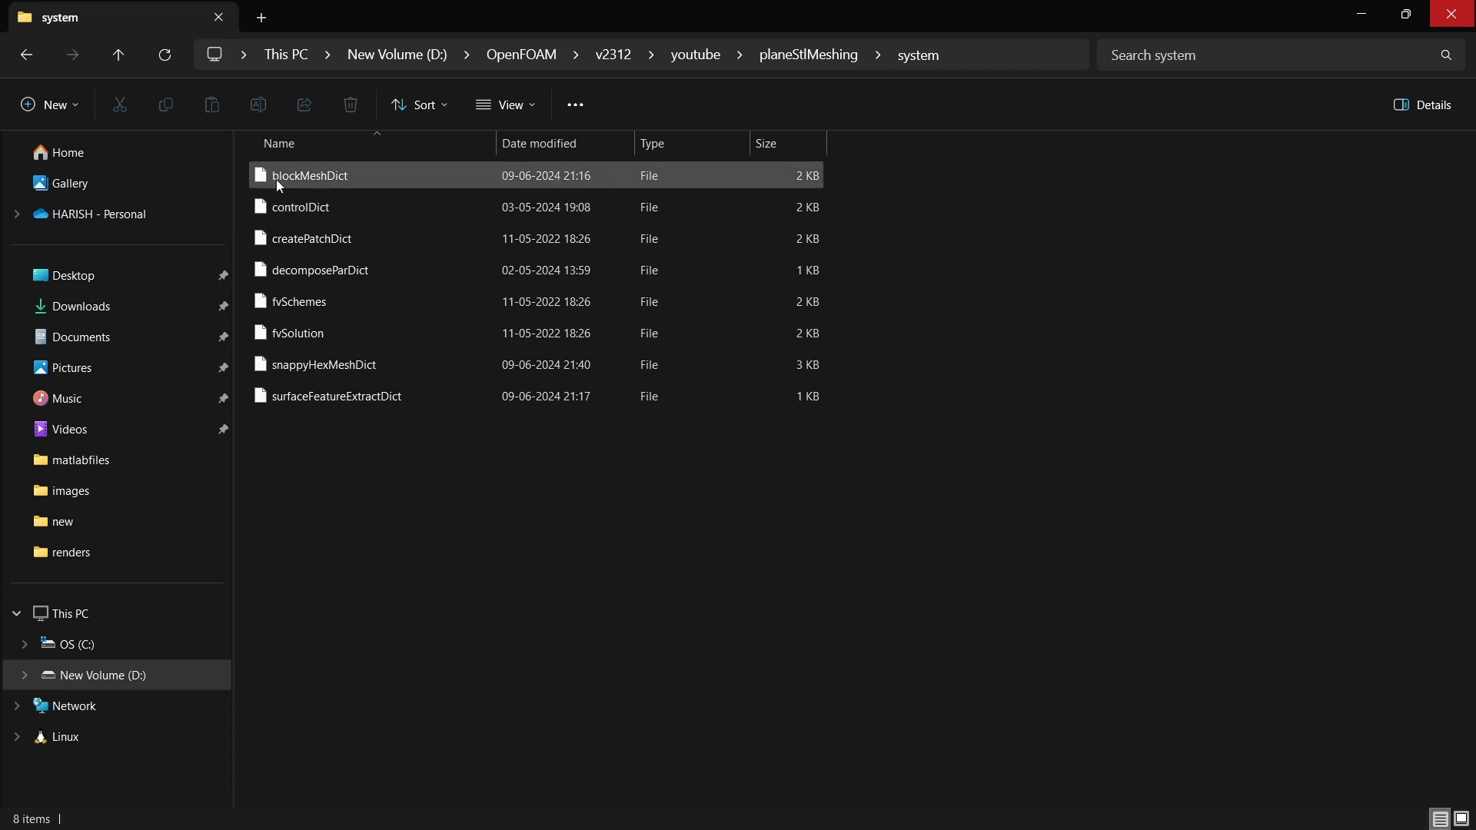
{"action": "double_click", "coordinate": [316, 173]}
{"action": "left_click", "coordinate": [663, 391]}
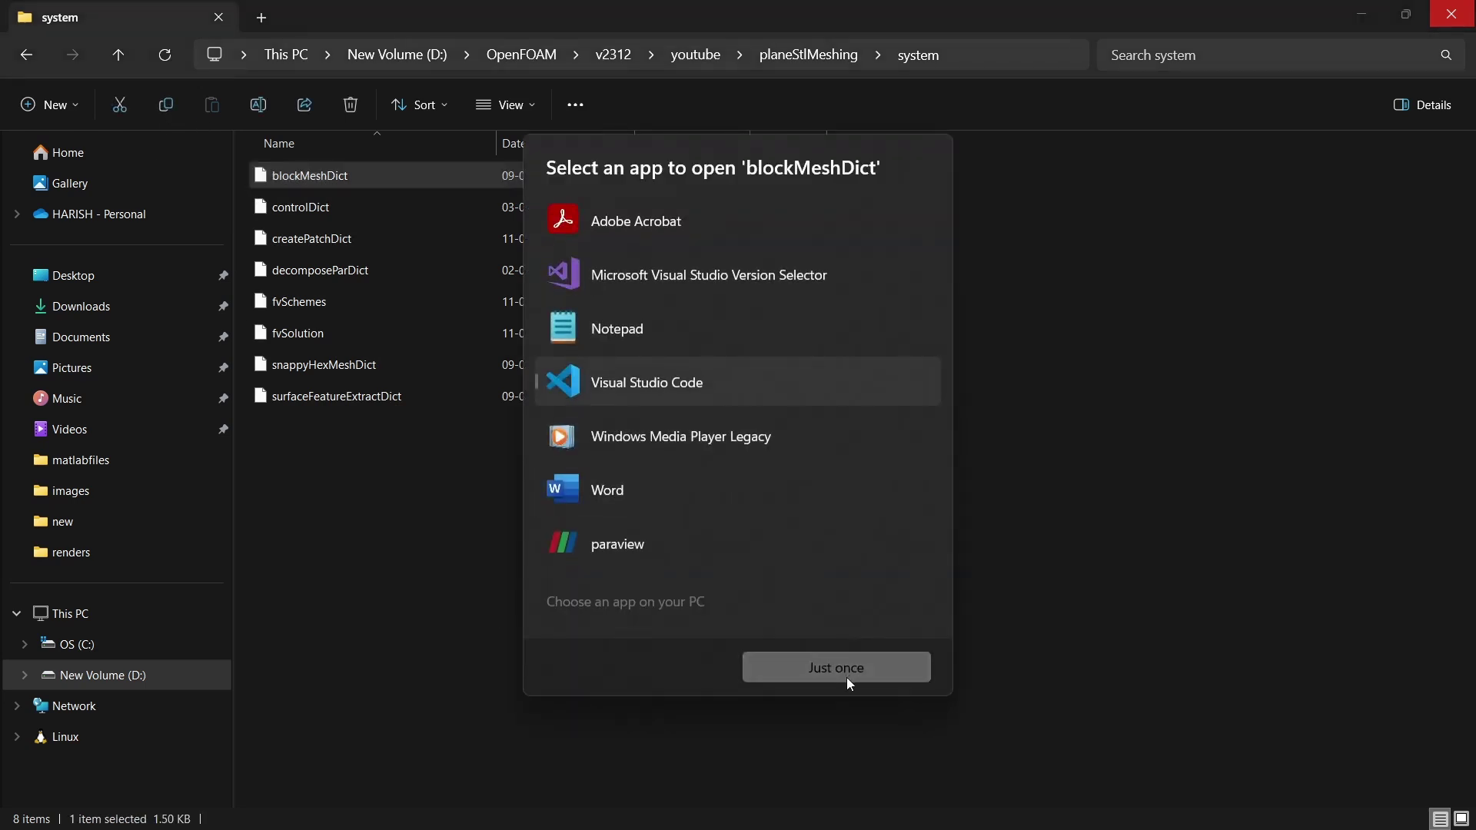
{"action": "left_click", "coordinate": [846, 673]}
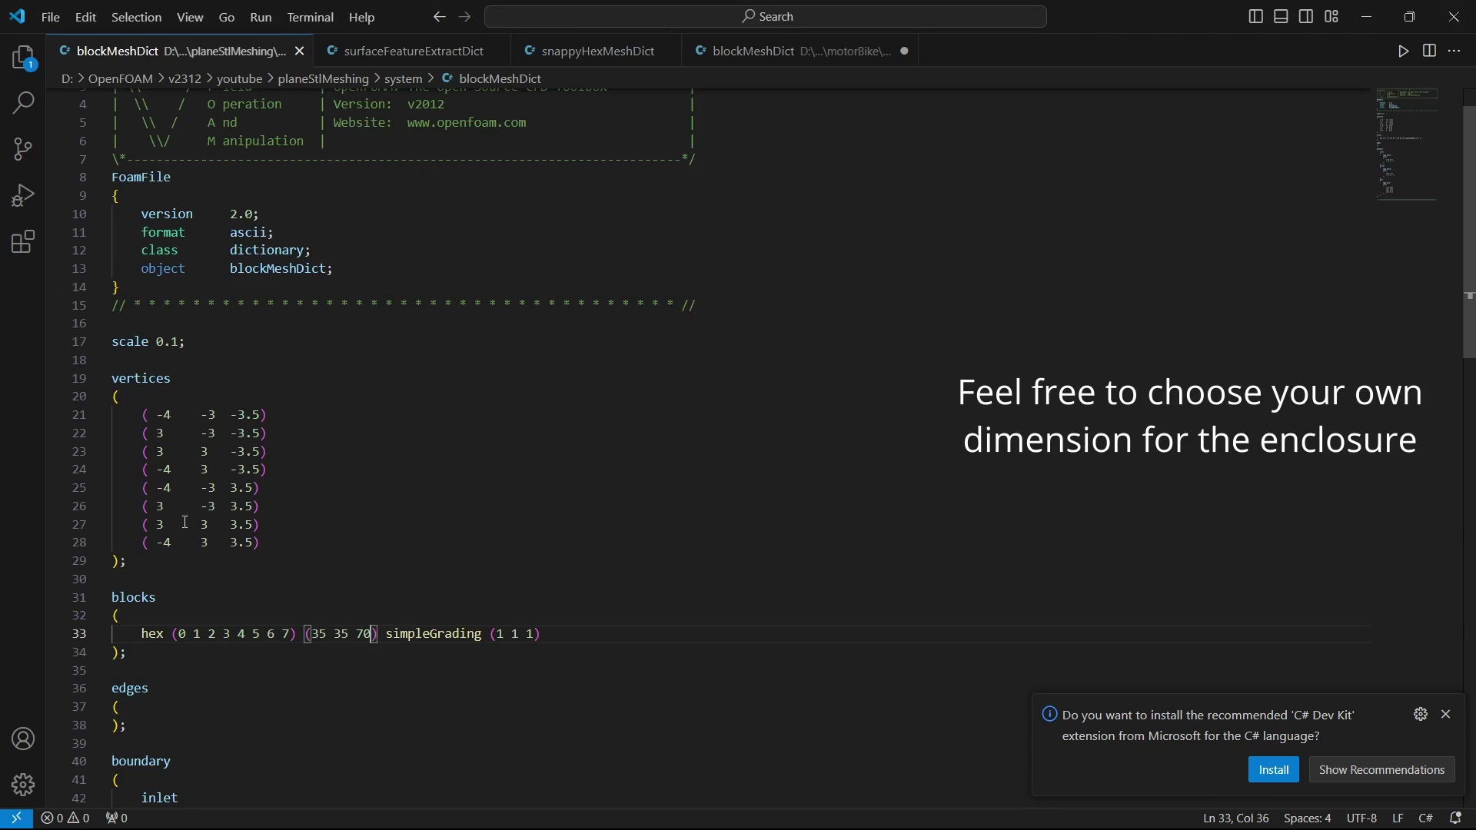
- Examine the vertices, block divisions and the inlet, outlet and wall boundary definitions in blockMeshDict
{"action": "left_click", "coordinate": [359, 559]}
{"action": "scroll", "coordinate": [361, 559], "scroll_direction": "down", "scroll_amount": 2}
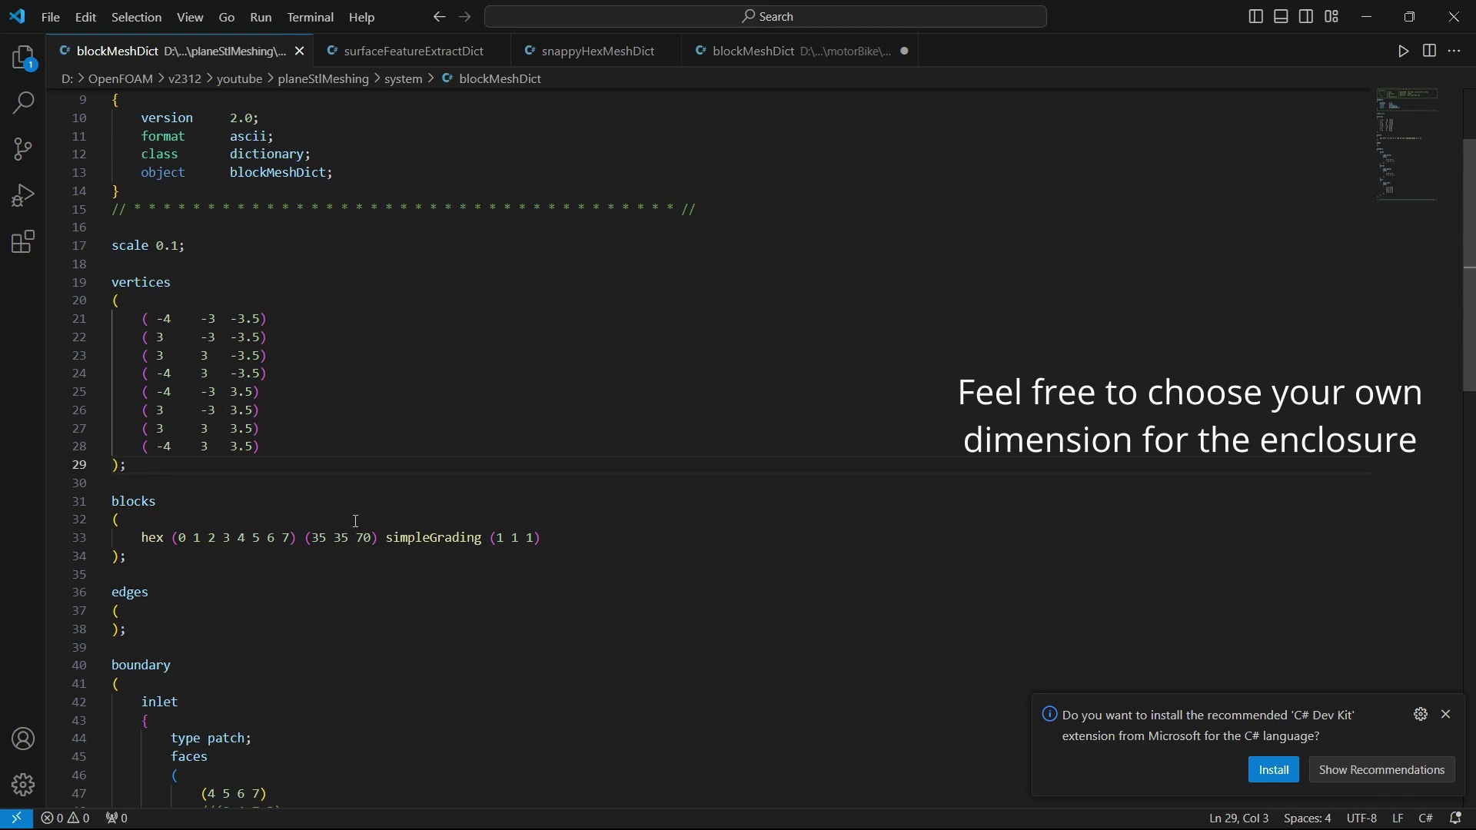
{"action": "scroll", "coordinate": [385, 630], "scroll_direction": "down", "scroll_amount": 2}
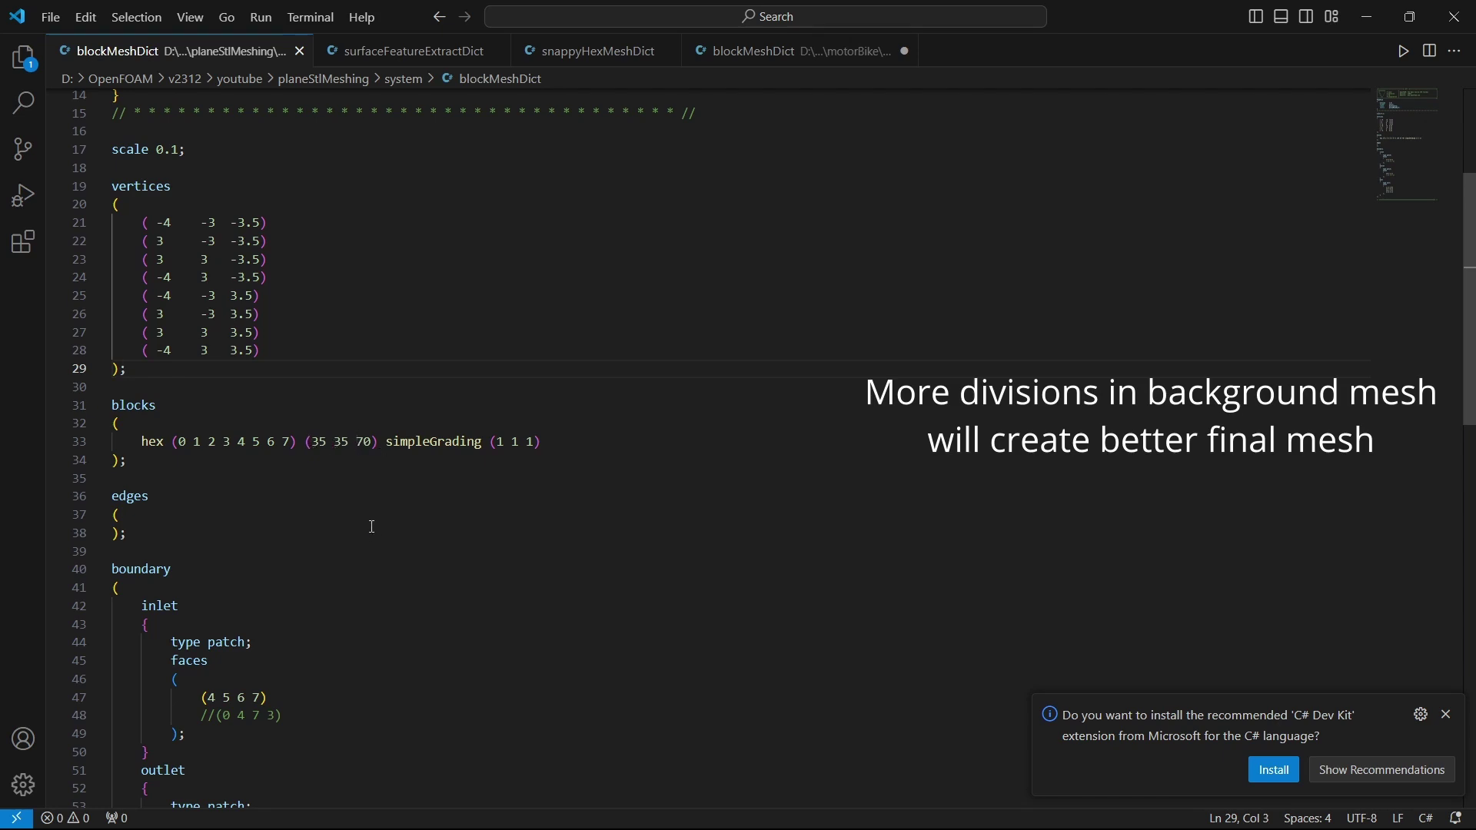
{"action": "scroll", "coordinate": [372, 532], "scroll_direction": "down", "scroll_amount": 5}
{"action": "scroll", "coordinate": [128, 385], "scroll_direction": "down", "scroll_amount": 3}
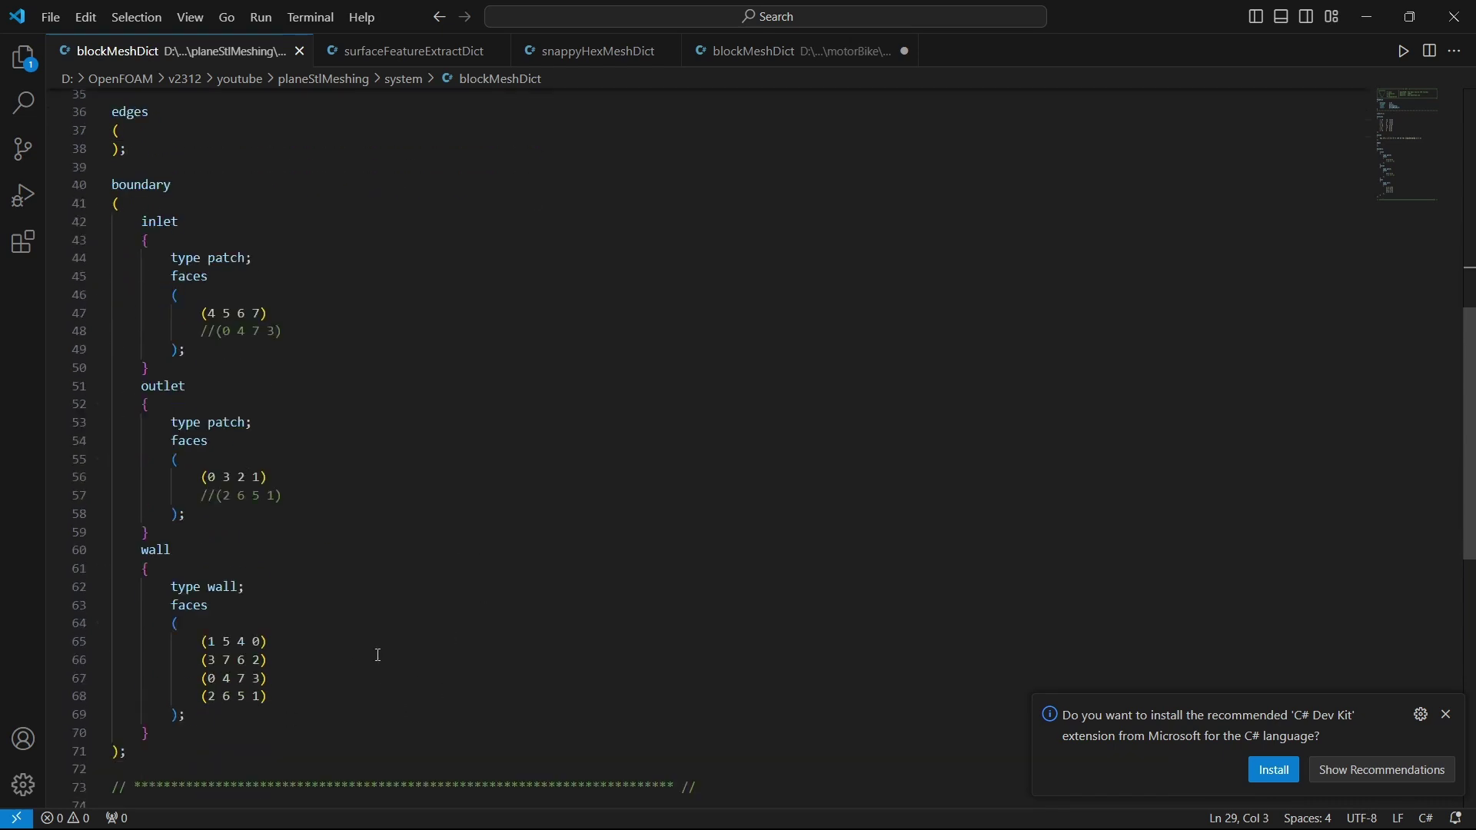
{"action": "scroll", "coordinate": [365, 669], "scroll_direction": "up", "scroll_amount": 1}
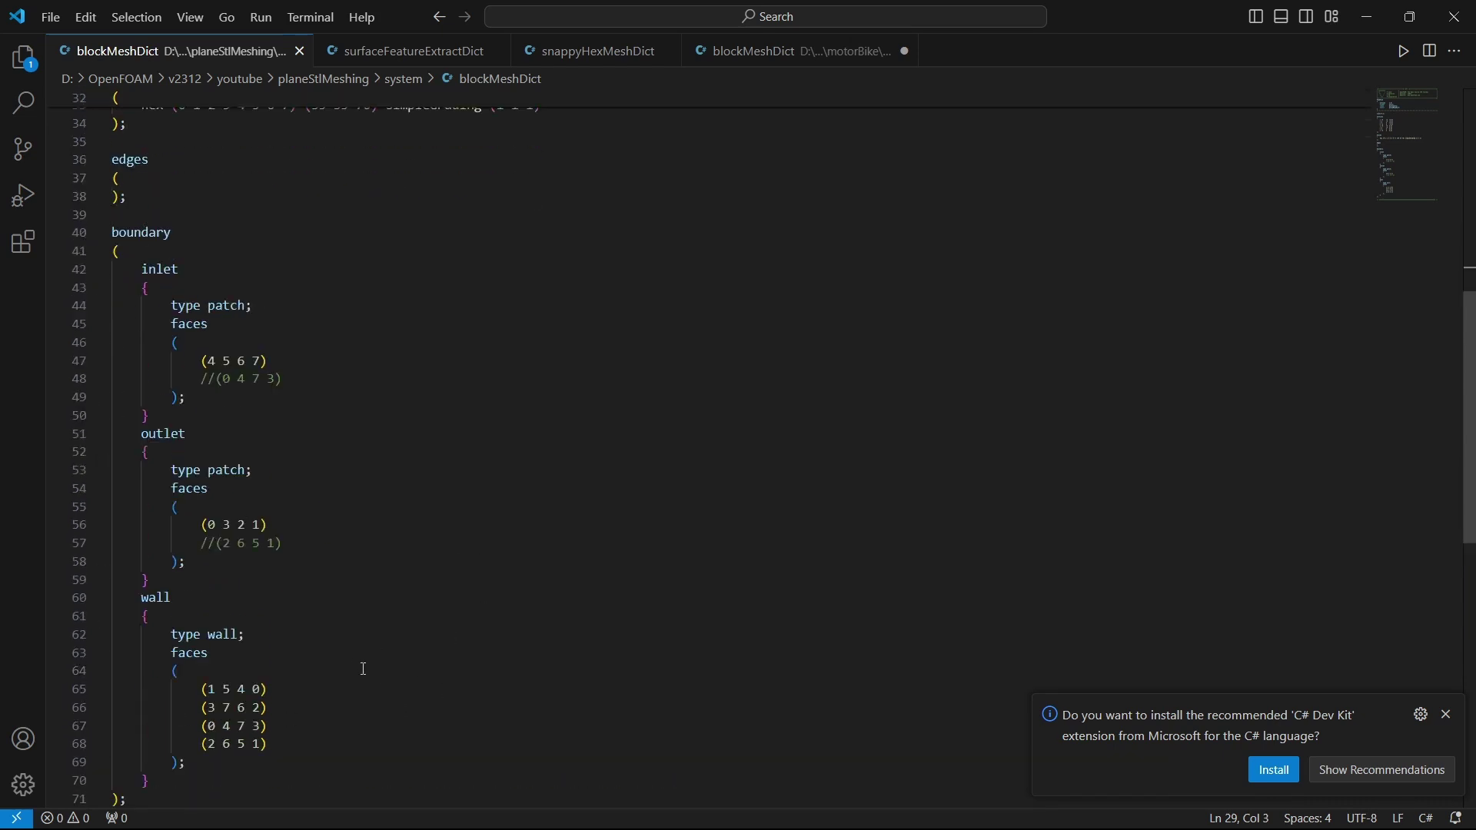
{"action": "scroll", "coordinate": [365, 670], "scroll_direction": "up", "scroll_amount": 10}
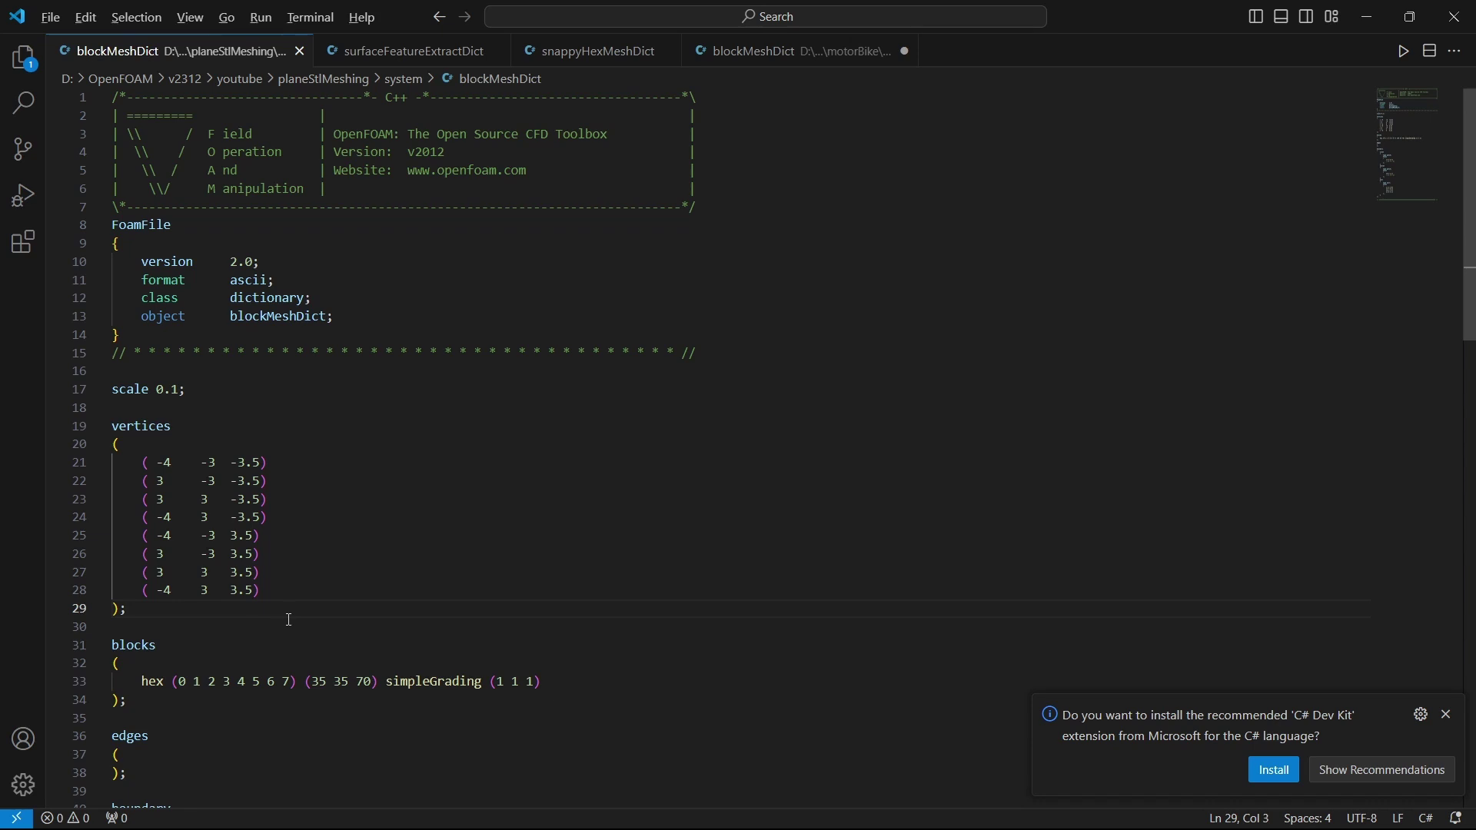
- Switch to the terminal, list the planeStlMeshing case contents and run blockMesh to generate the background mesh
{"action": "key", "text": "alt+Tab"}
{"action": "left_click", "coordinate": [1127, 447]}
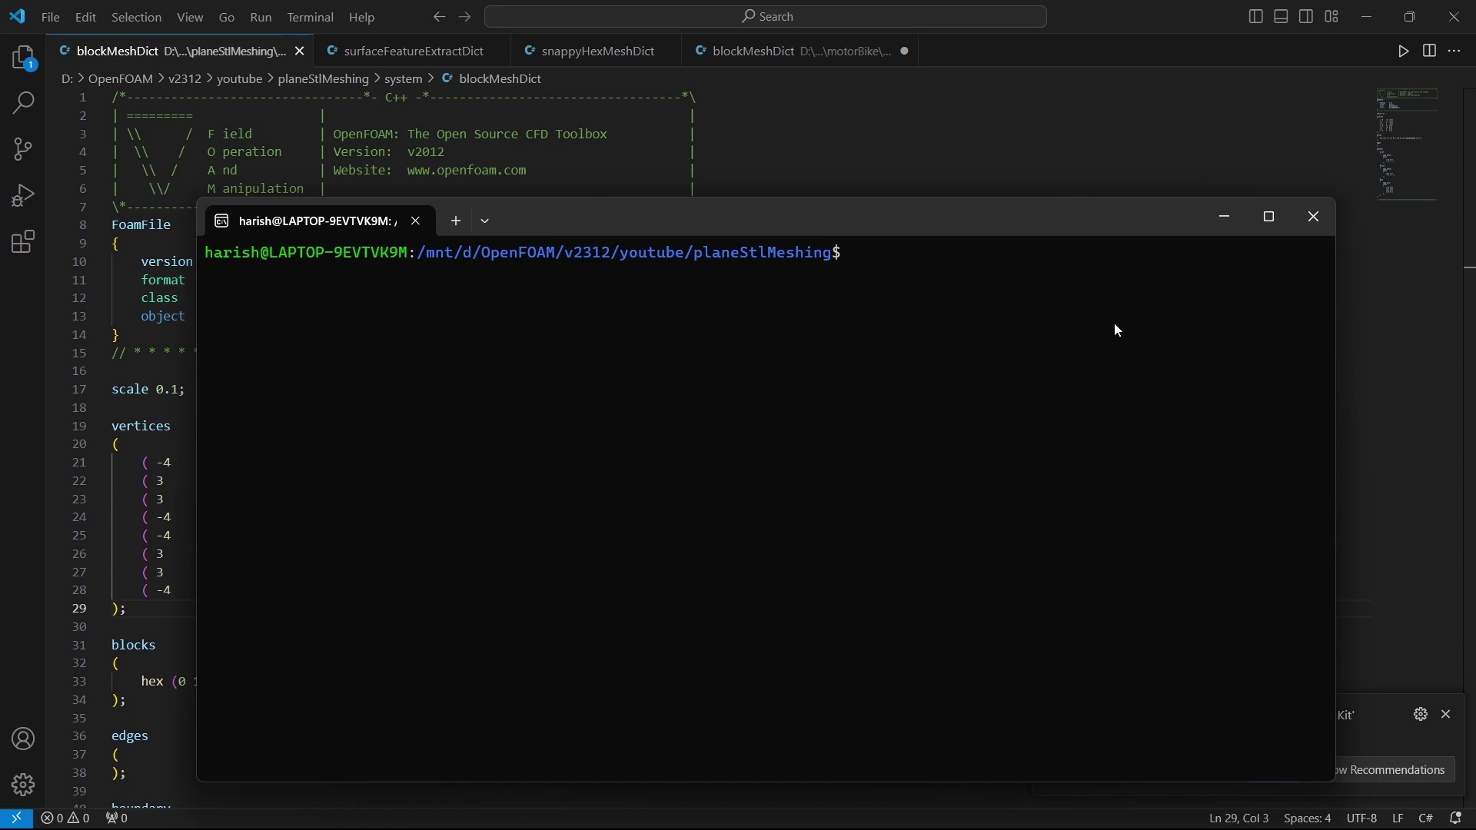
{"action": "type", "text": "ls"}
{"action": "key", "text": "Return"}
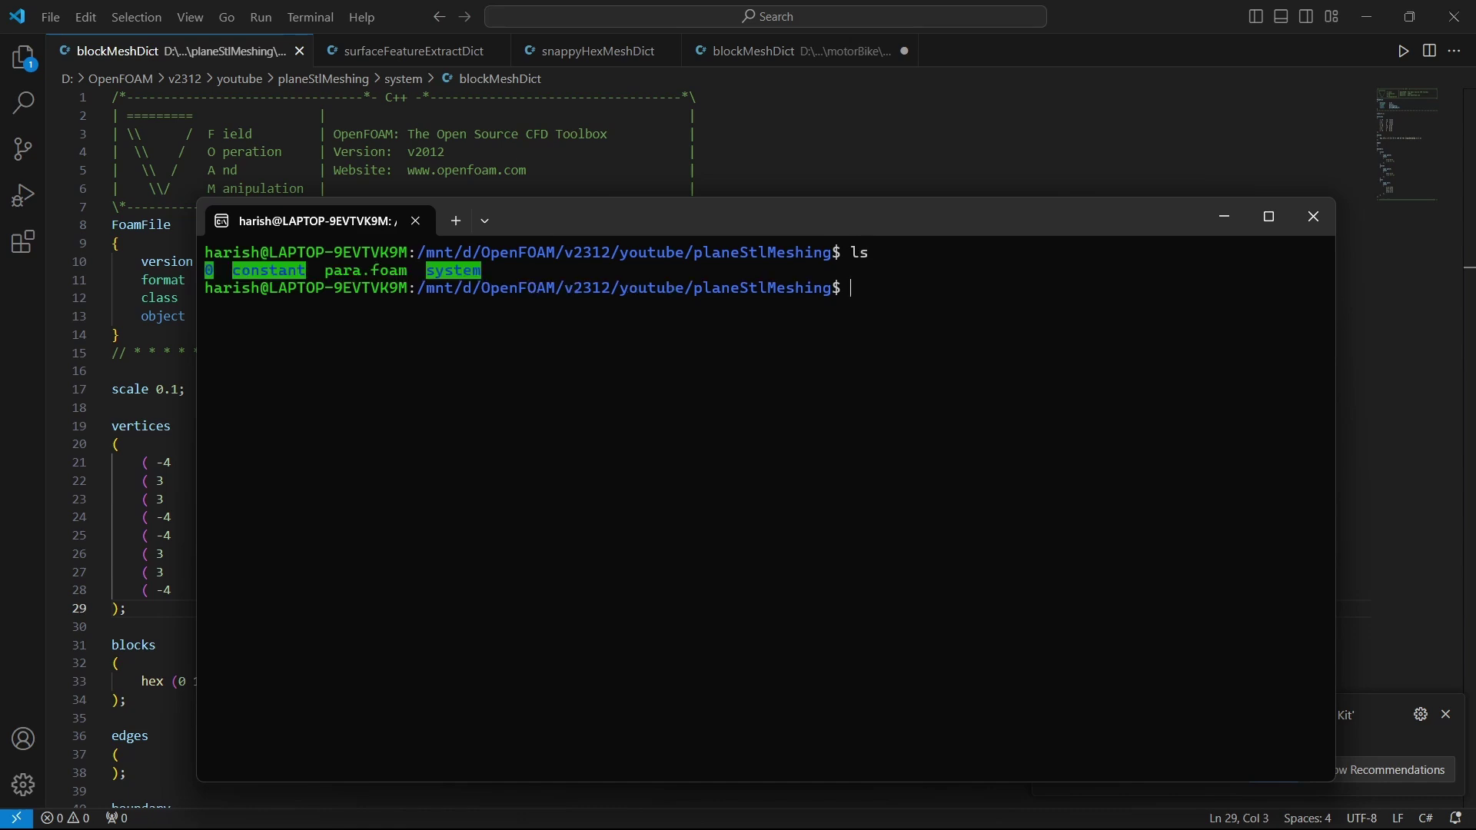
{"action": "type", "text": "blockMesh"}
{"action": "key", "text": "Return"}
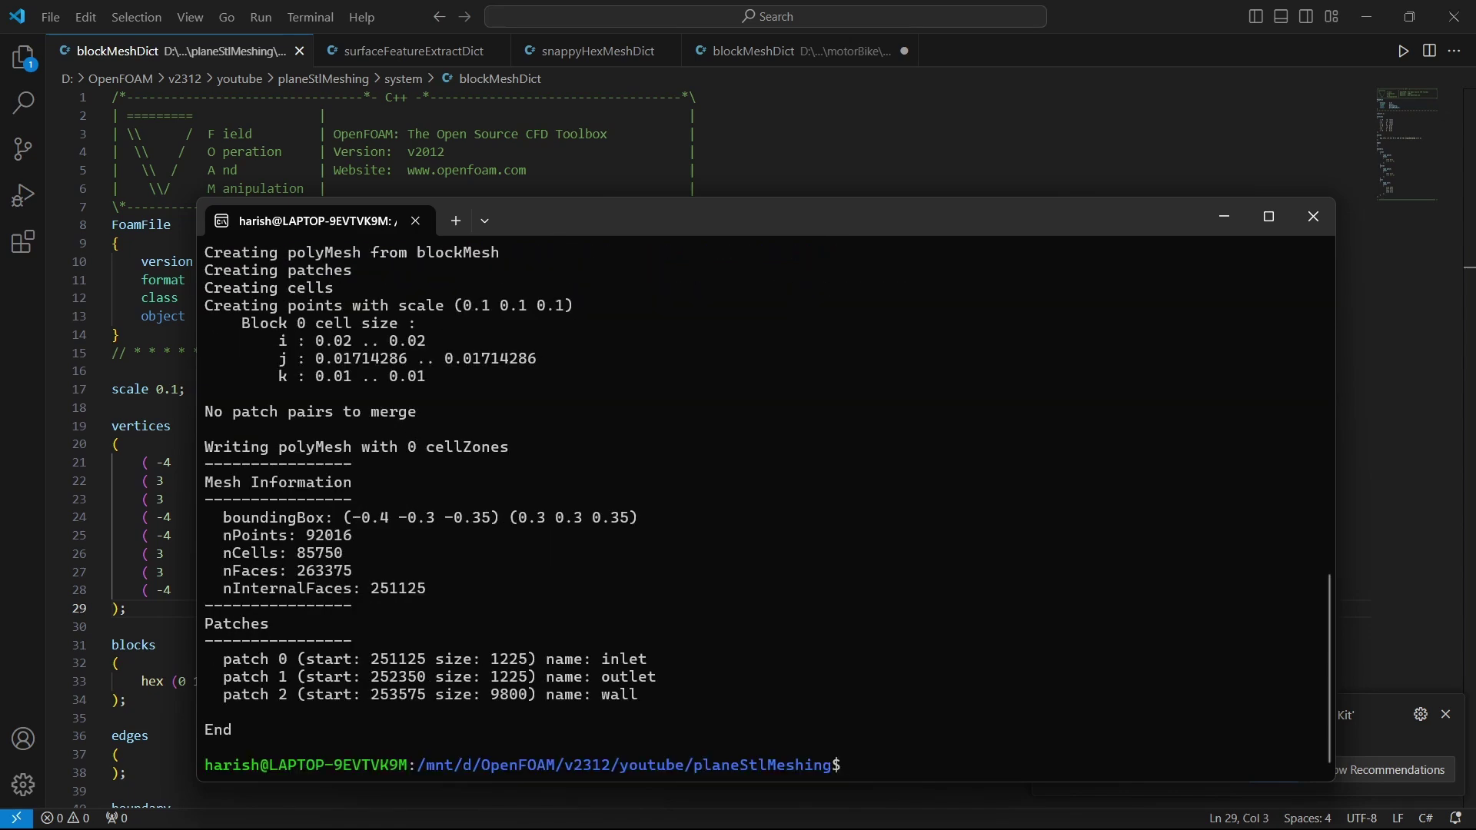
- Open para.foam from the planeStlMeshing case folder in ParaView and display its internalMesh region
{"action": "key", "text": "alt+Tab"}
{"action": "key", "text": "Tab"}
{"action": "key", "text": "alt+Up"}
{"action": "left_click", "coordinate": [428, 486]}
{"action": "double_click", "coordinate": [288, 275]}
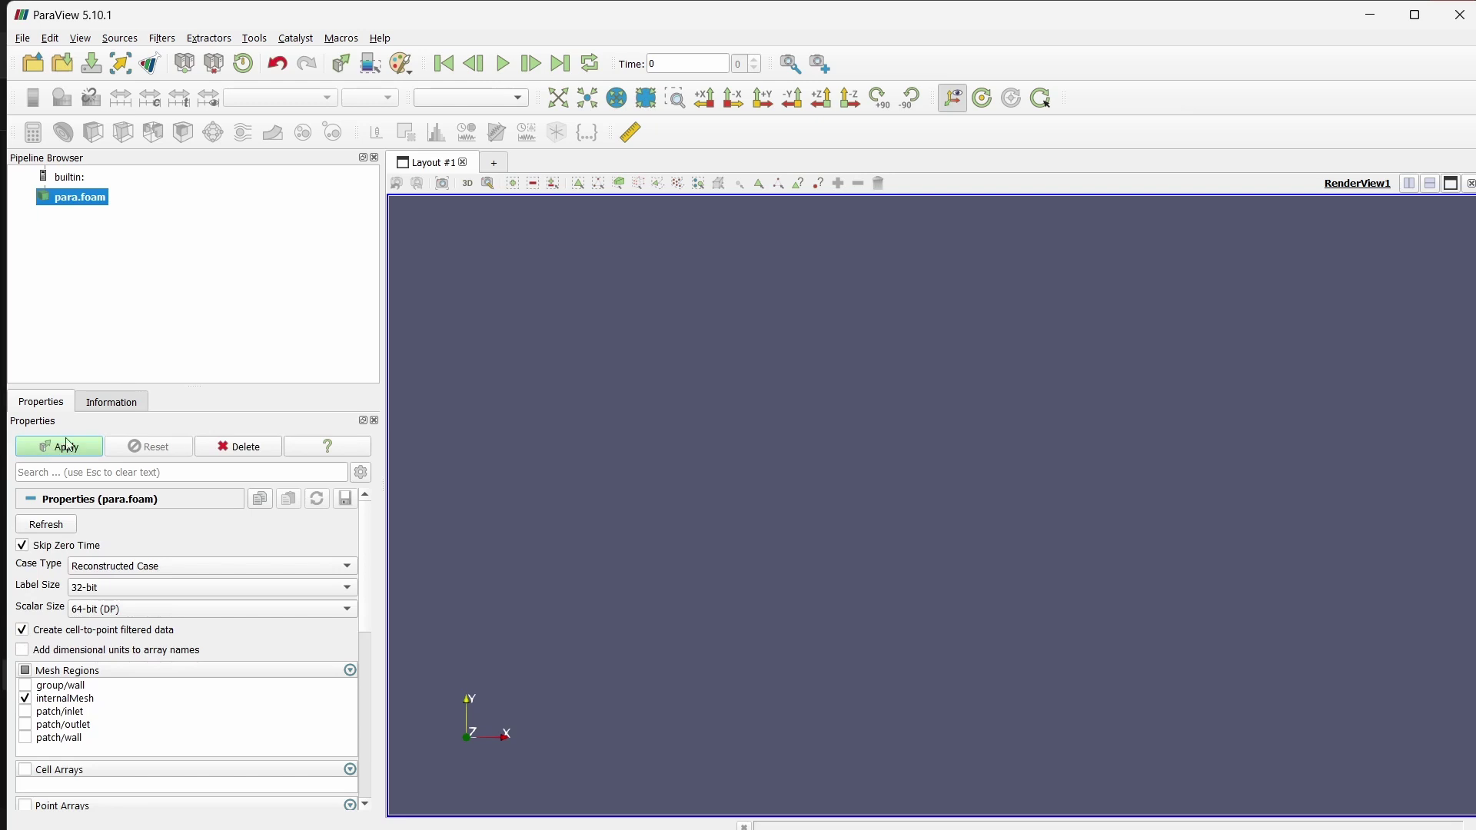
{"action": "left_click", "coordinate": [68, 446]}
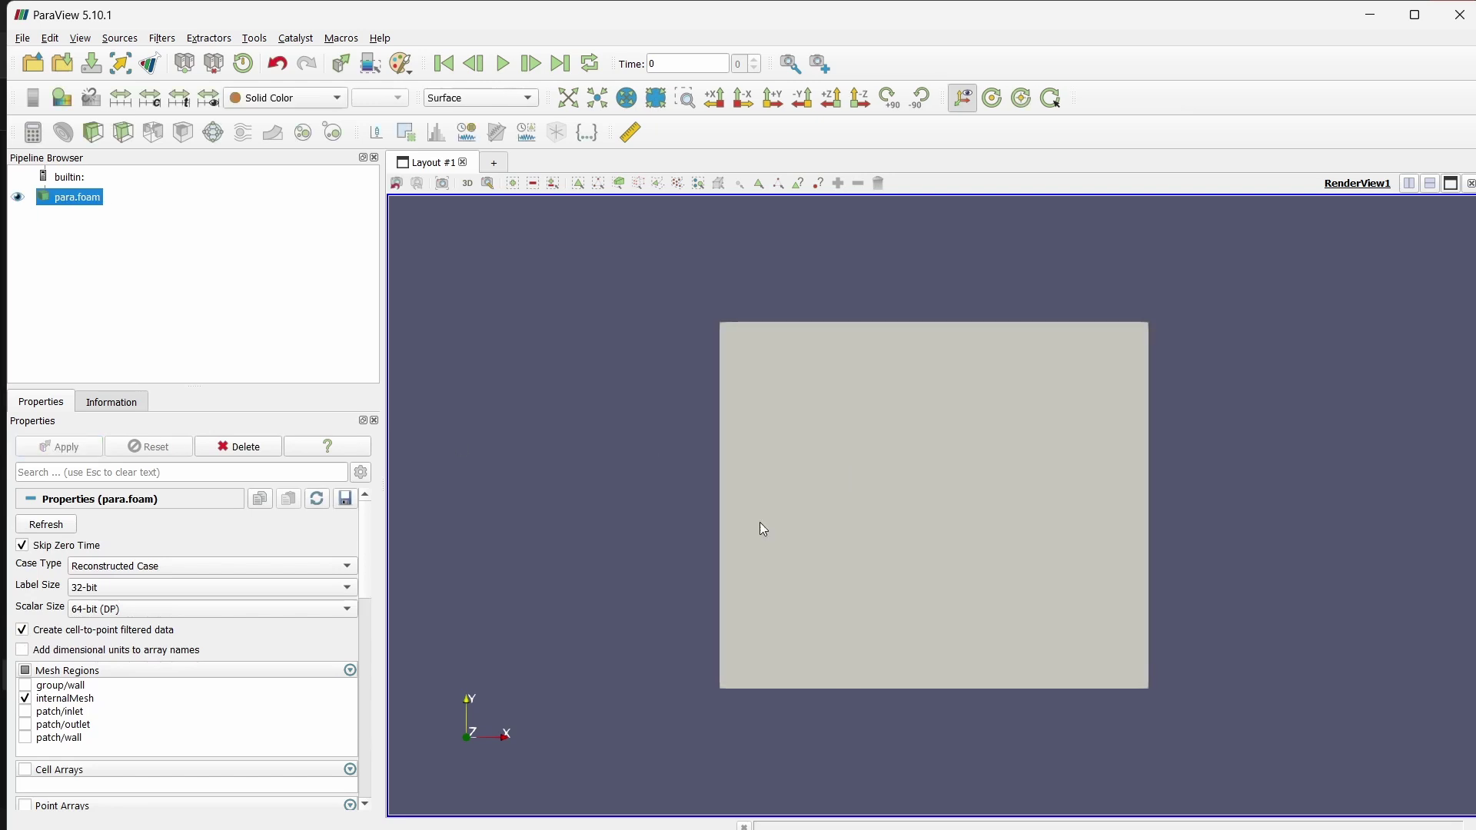
- Set the background mesh's representation to Wireframe and inspect its cell divisions from several angles
{"action": "left_click_drag", "start_coordinate": [760, 522], "coordinate": [851, 574]}
{"action": "left_click", "coordinate": [480, 99]}
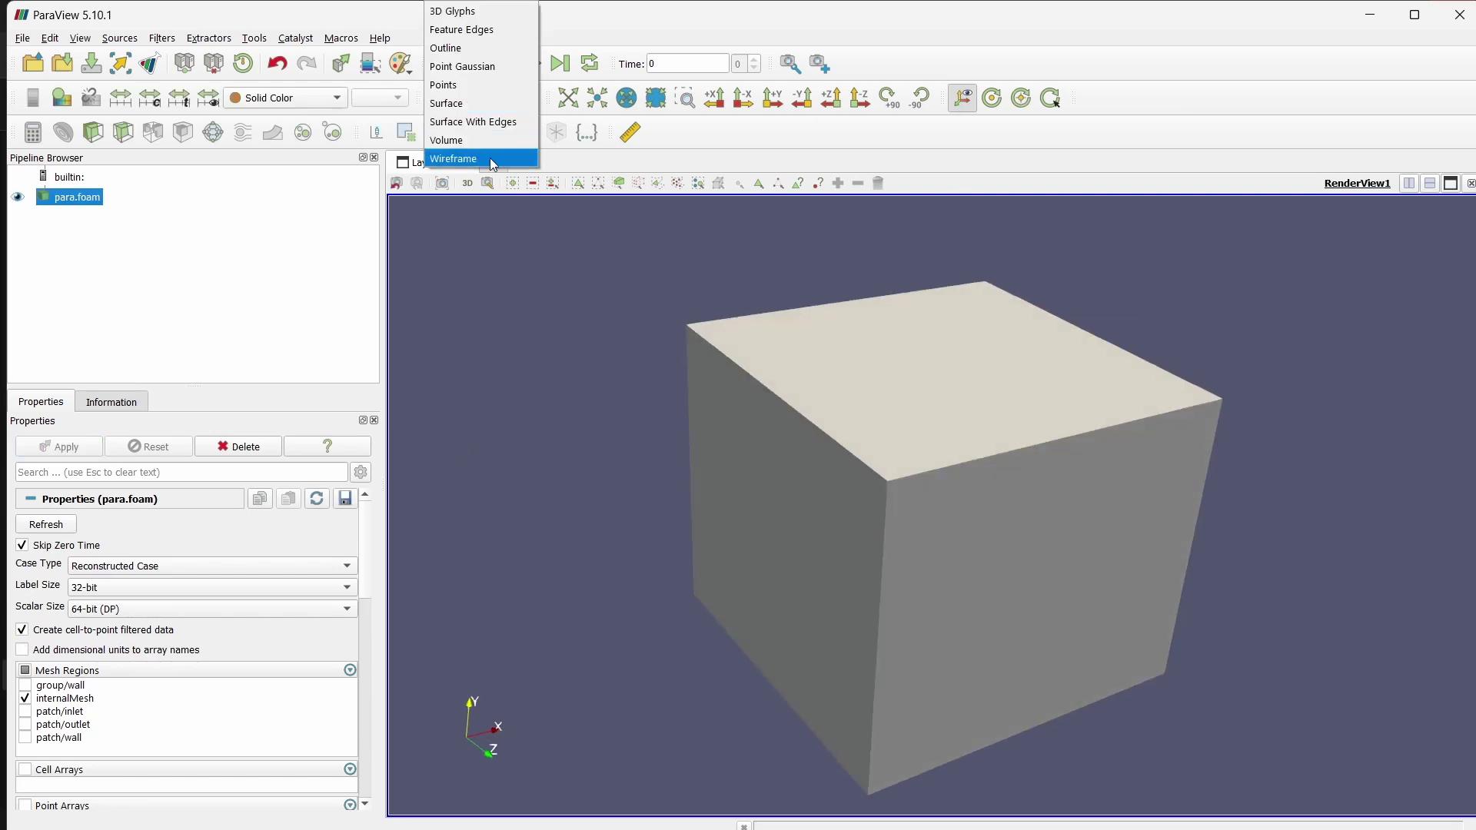
{"action": "left_click", "coordinate": [480, 158]}
{"action": "left_click_drag", "start_coordinate": [607, 413], "coordinate": [496, 524]}
{"action": "scroll", "coordinate": [157, 691], "scroll_direction": "down", "scroll_amount": 2}
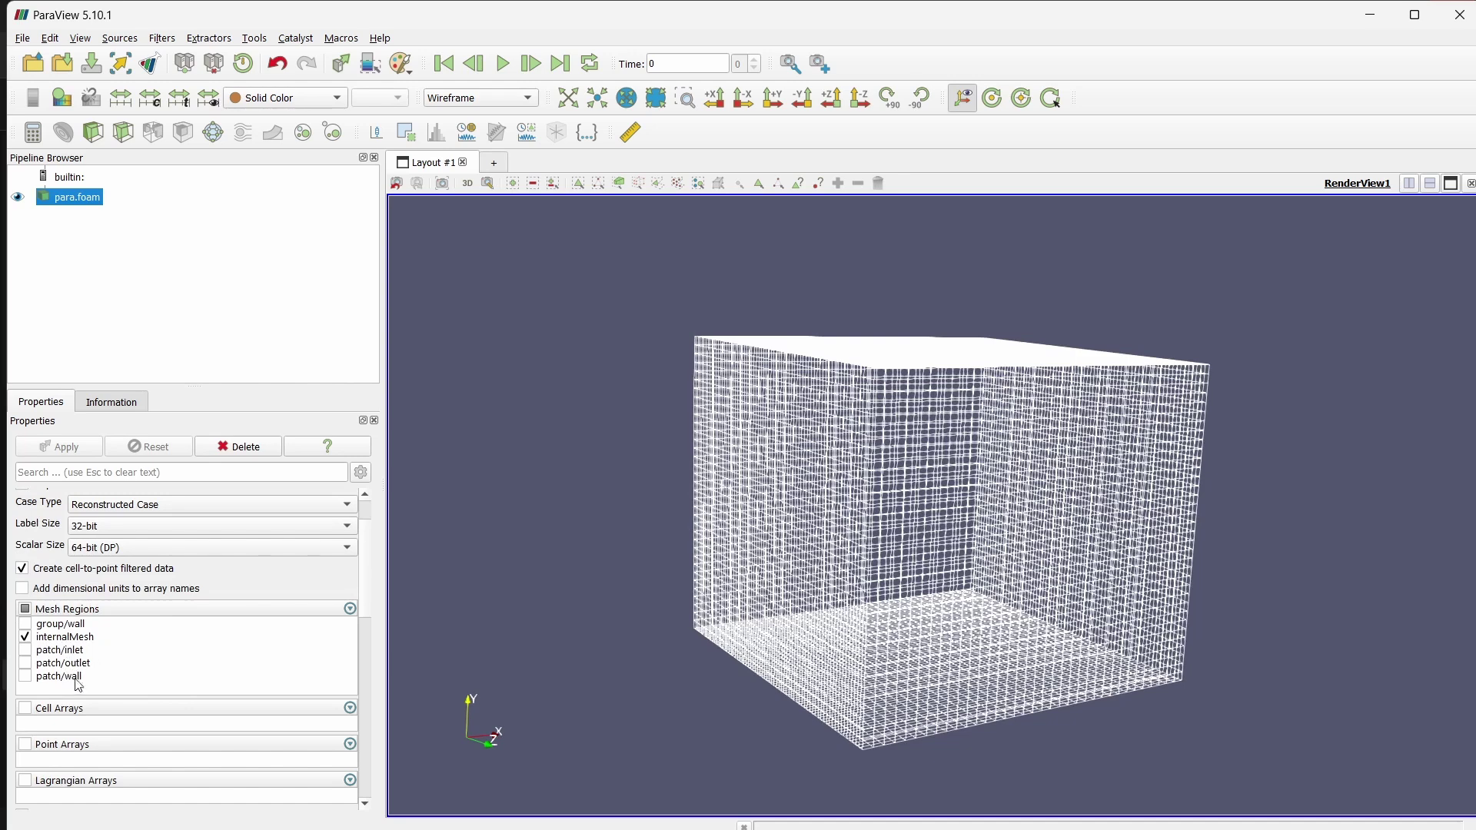
{"action": "left_click_drag", "start_coordinate": [715, 550], "coordinate": [782, 539]}
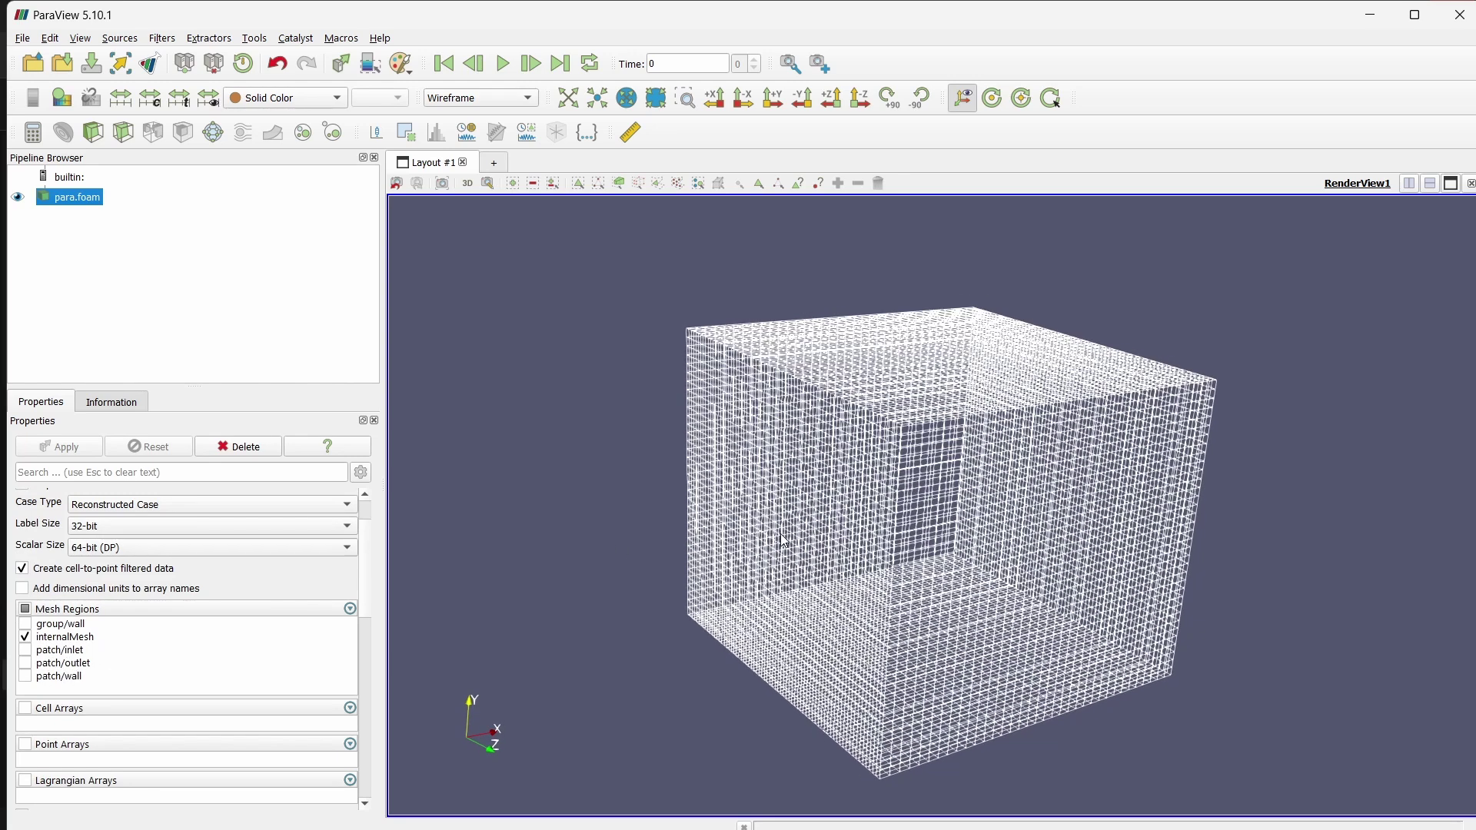
{"action": "left_click_drag", "start_coordinate": [689, 564], "coordinate": [461, 419]}
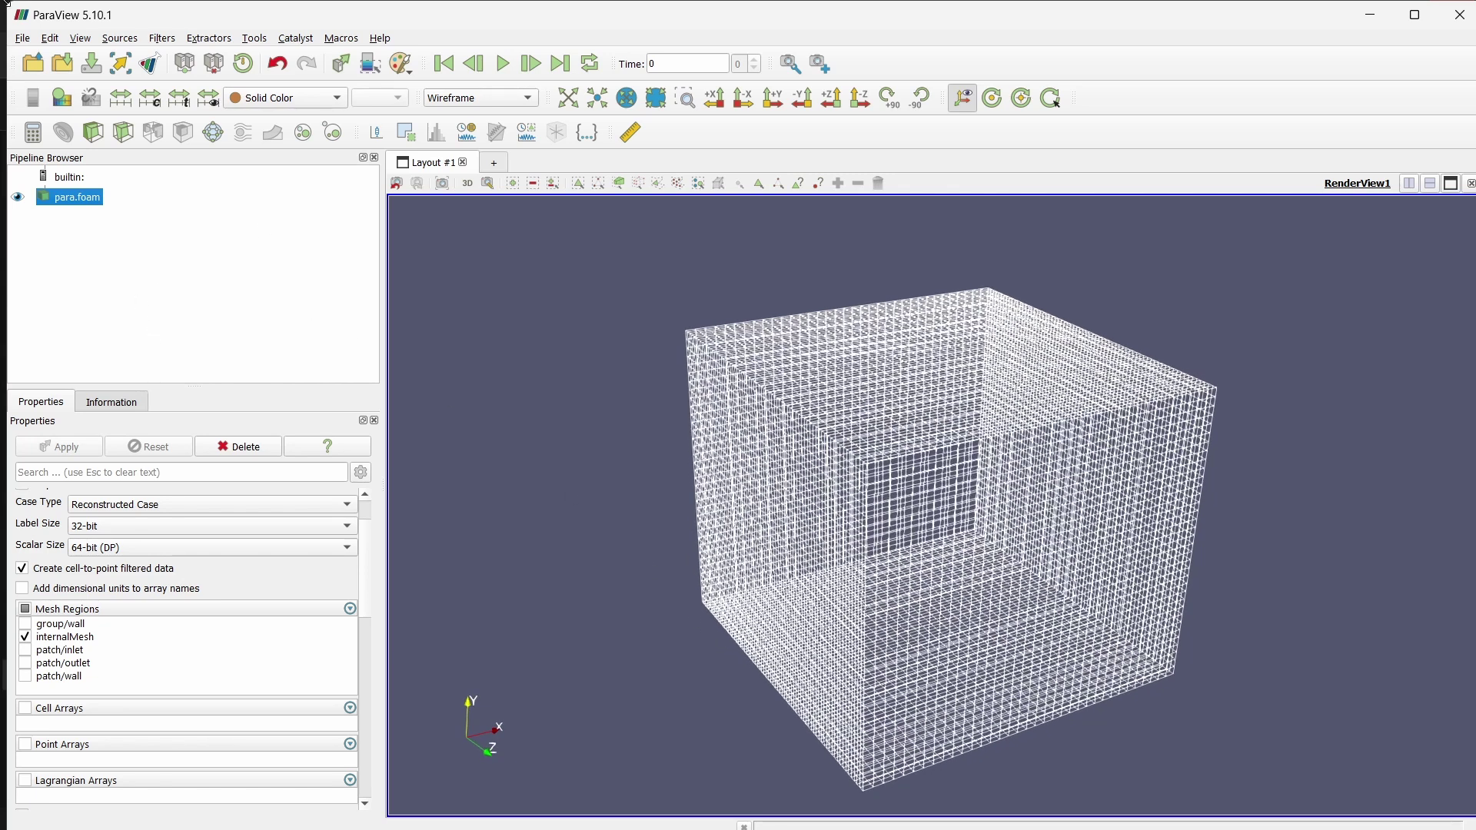
- Load propeller.stl alongside para.foam and inspect the propeller's placement inside the wireframe background mesh
{"action": "left_click", "coordinate": [22, 37]}
{"action": "left_click", "coordinate": [38, 56]}
{"action": "double_click", "coordinate": [339, 108]}
{"action": "double_click", "coordinate": [332, 108]}
{"action": "left_click", "coordinate": [330, 94]}
{"action": "left_click", "coordinate": [525, 295]}
{"action": "left_click_drag", "start_coordinate": [591, 500], "coordinate": [930, 367]}
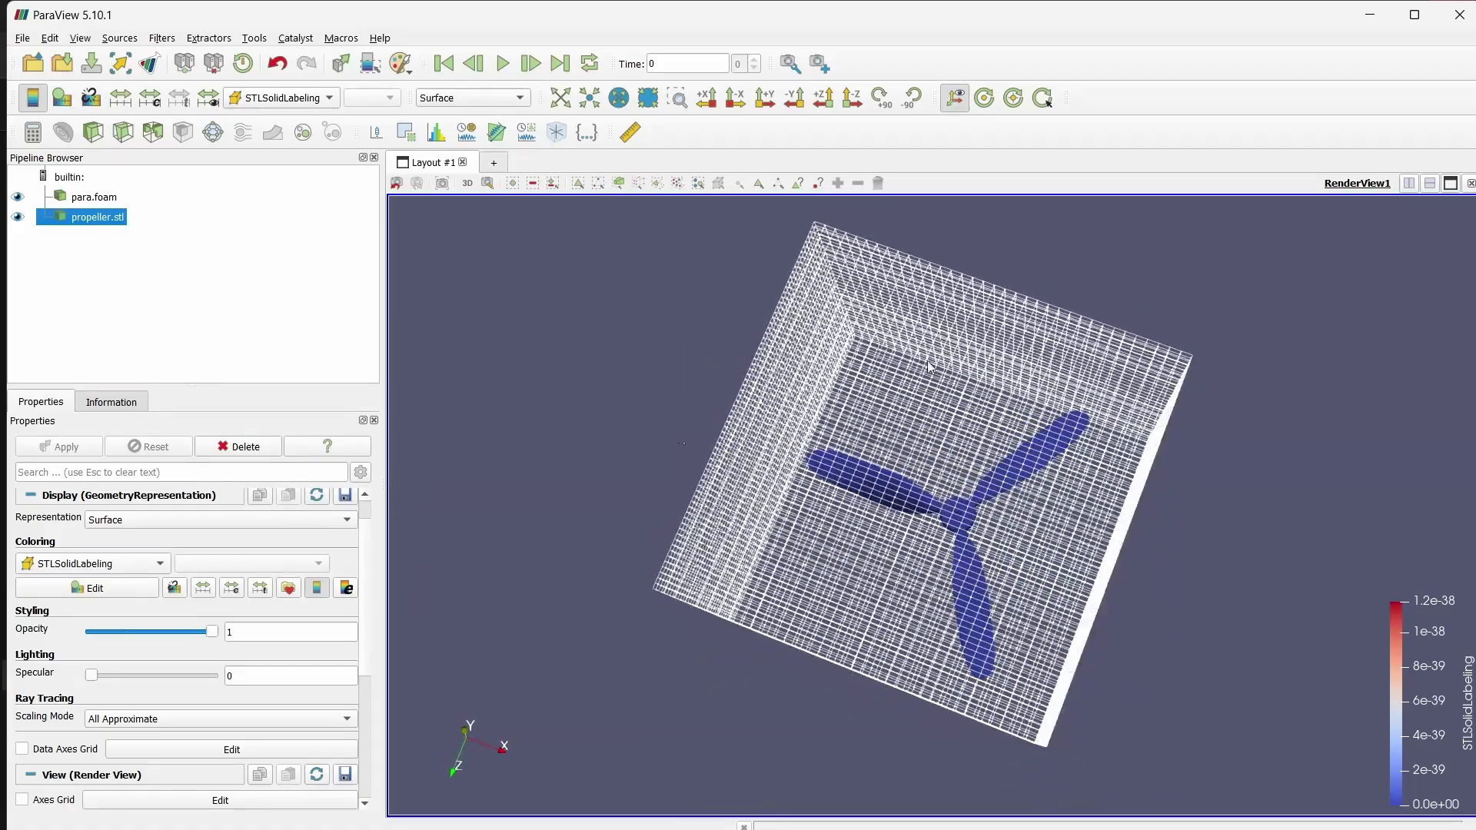
{"action": "left_click_drag", "start_coordinate": [906, 583], "coordinate": [1007, 625]}
{"action": "left_click_drag", "start_coordinate": [943, 575], "coordinate": [670, 325]}
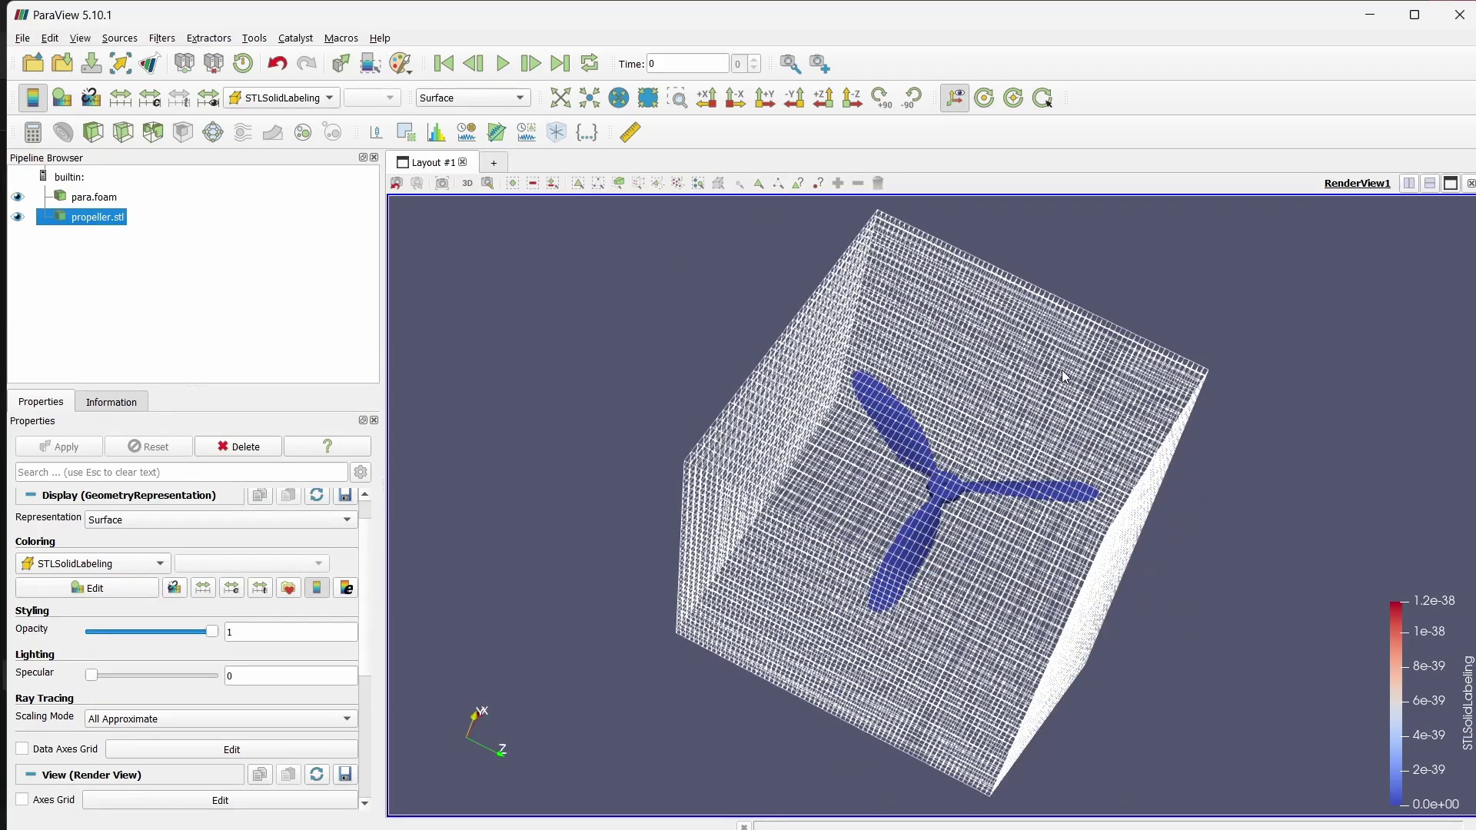
- Open surfaceFeatureExtractDict from the planeStlMeshing case's system folder in Visual Studio Code
{"action": "left_click_drag", "start_coordinate": [1062, 370], "coordinate": [1017, 619]}
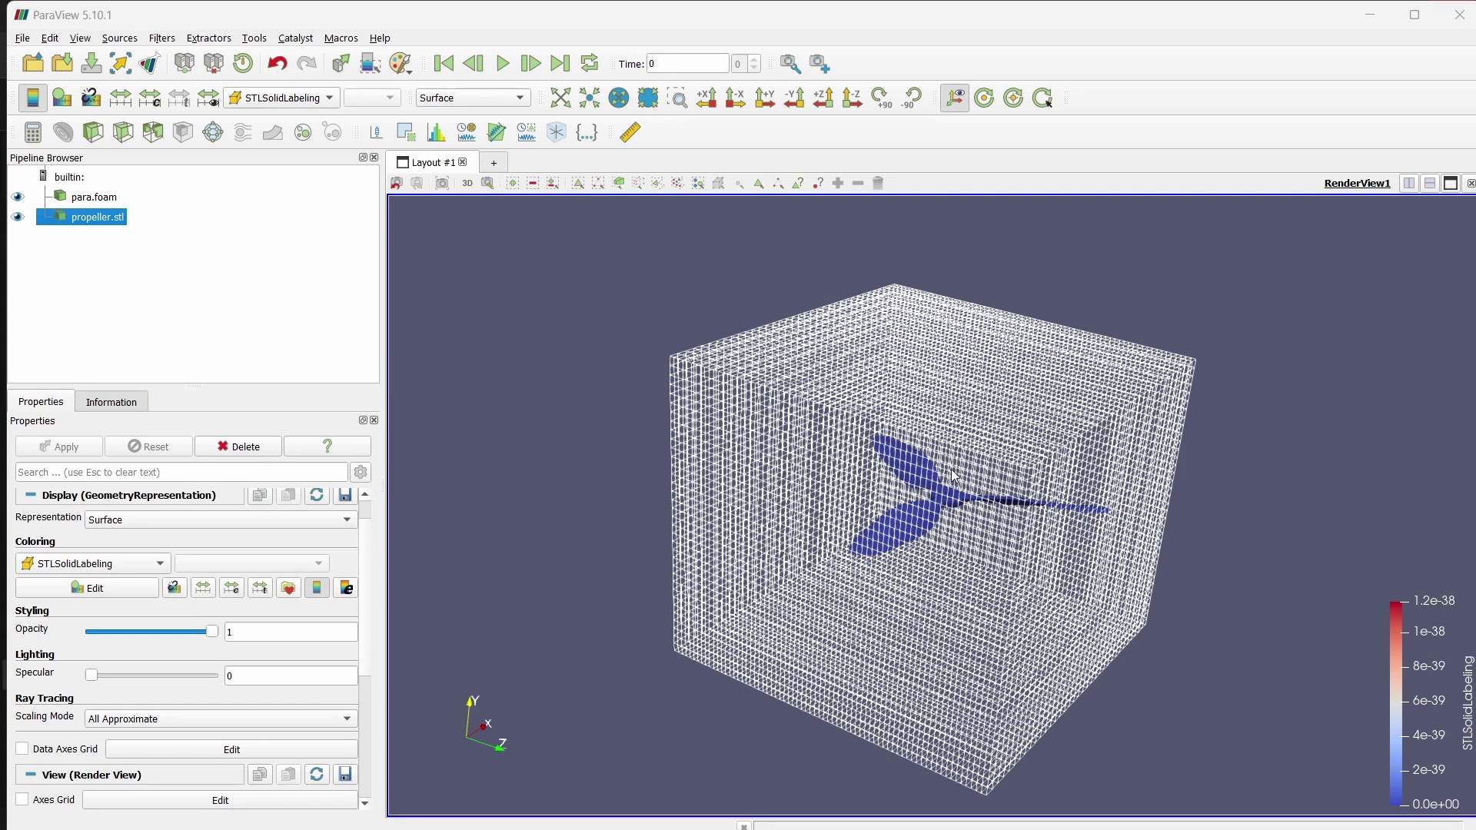
{"action": "key", "text": "alt+Tab"}
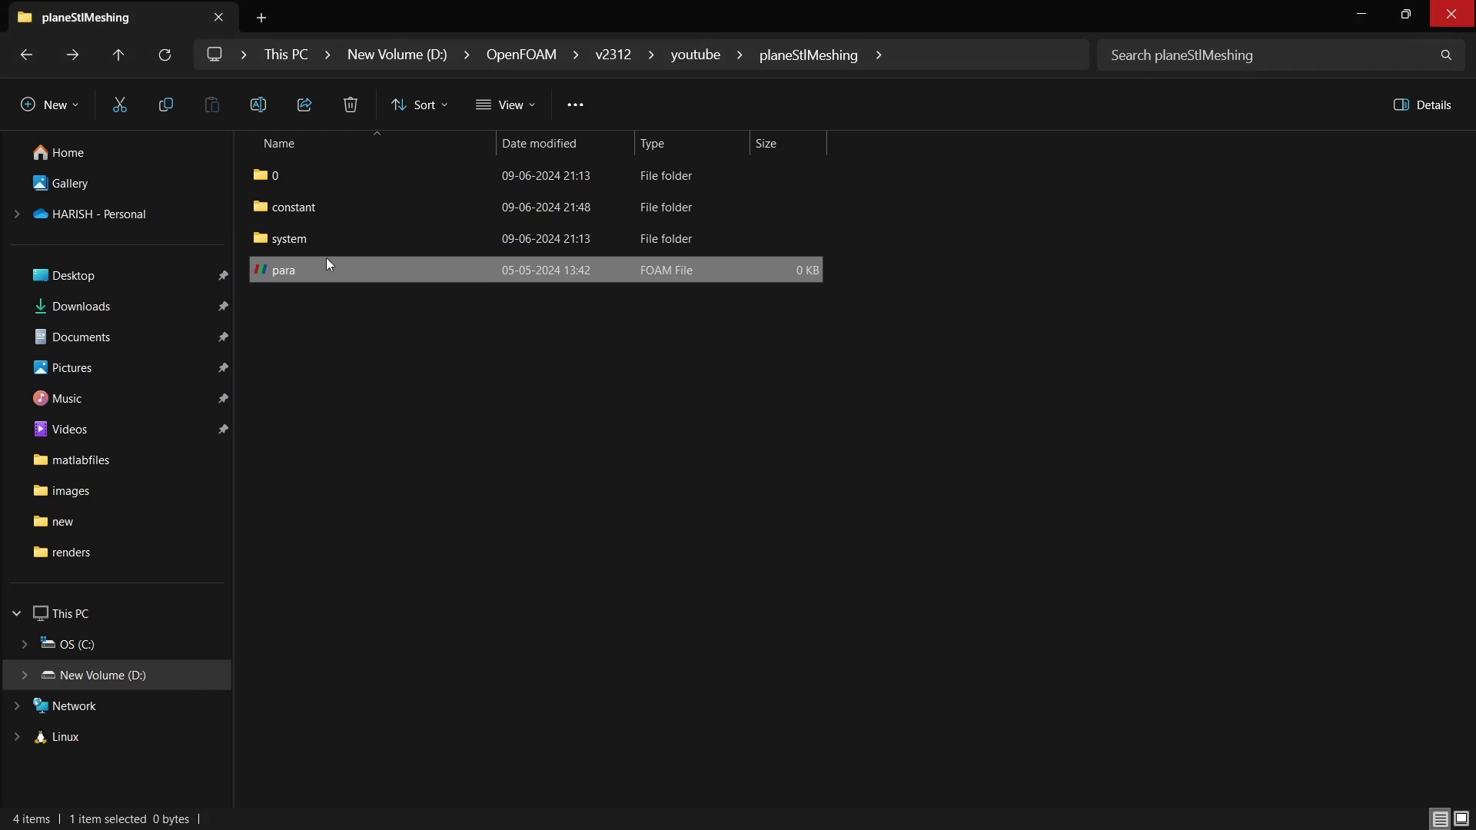
{"action": "double_click", "coordinate": [313, 244]}
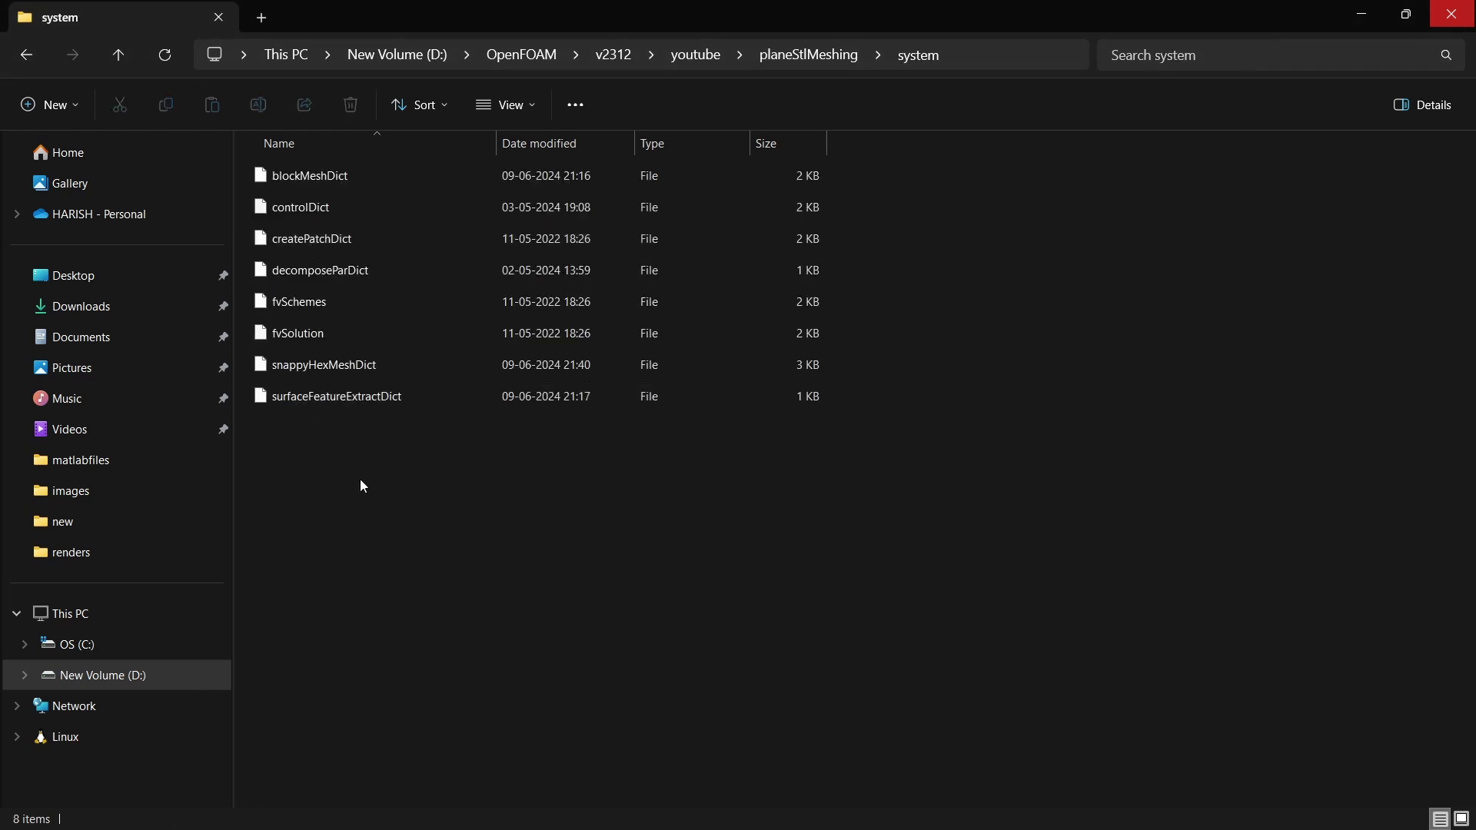
{"action": "double_click", "coordinate": [326, 404]}
{"action": "left_click", "coordinate": [711, 395]}
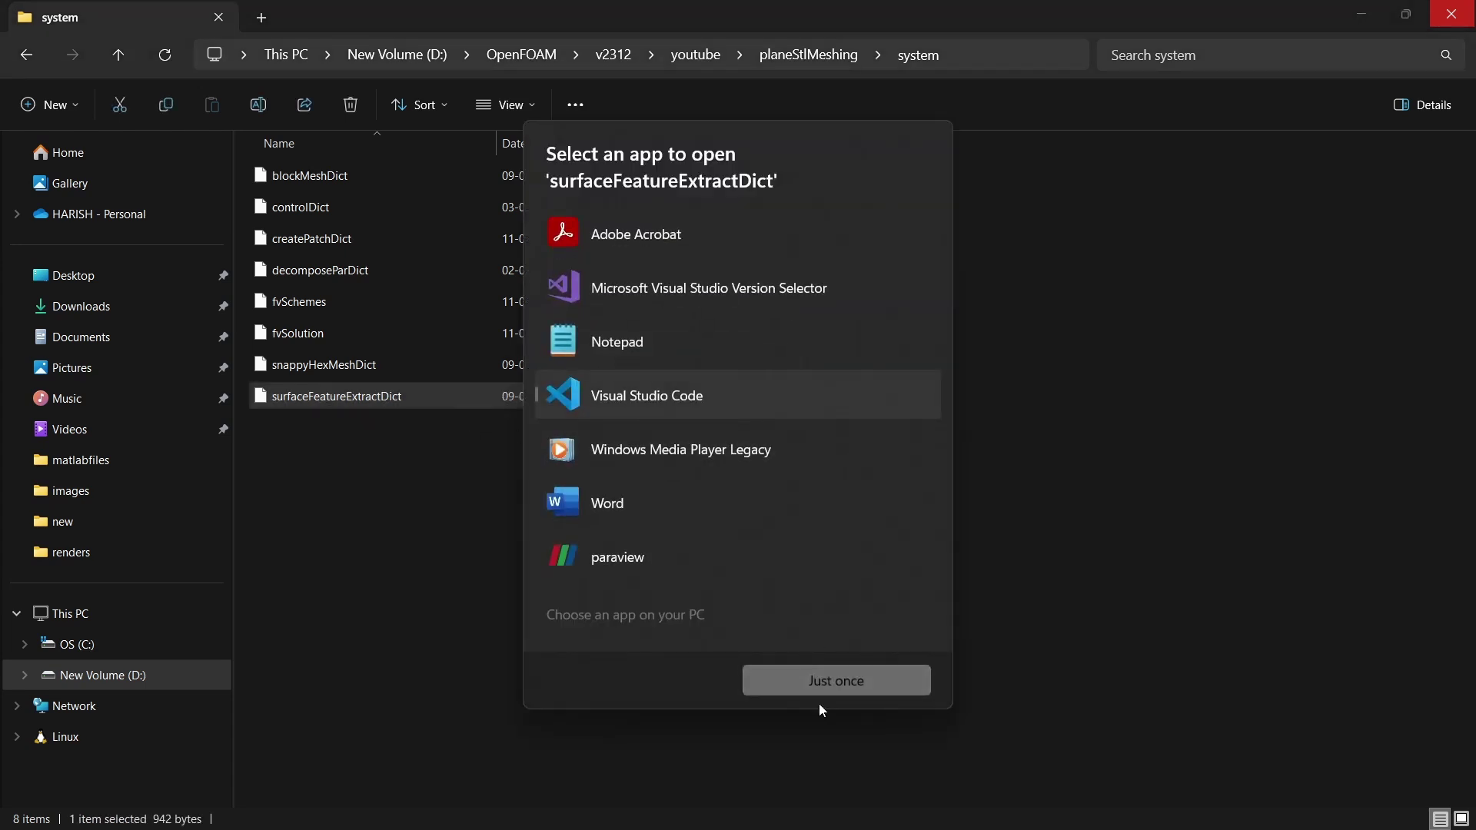
{"action": "left_click", "coordinate": [828, 682]}
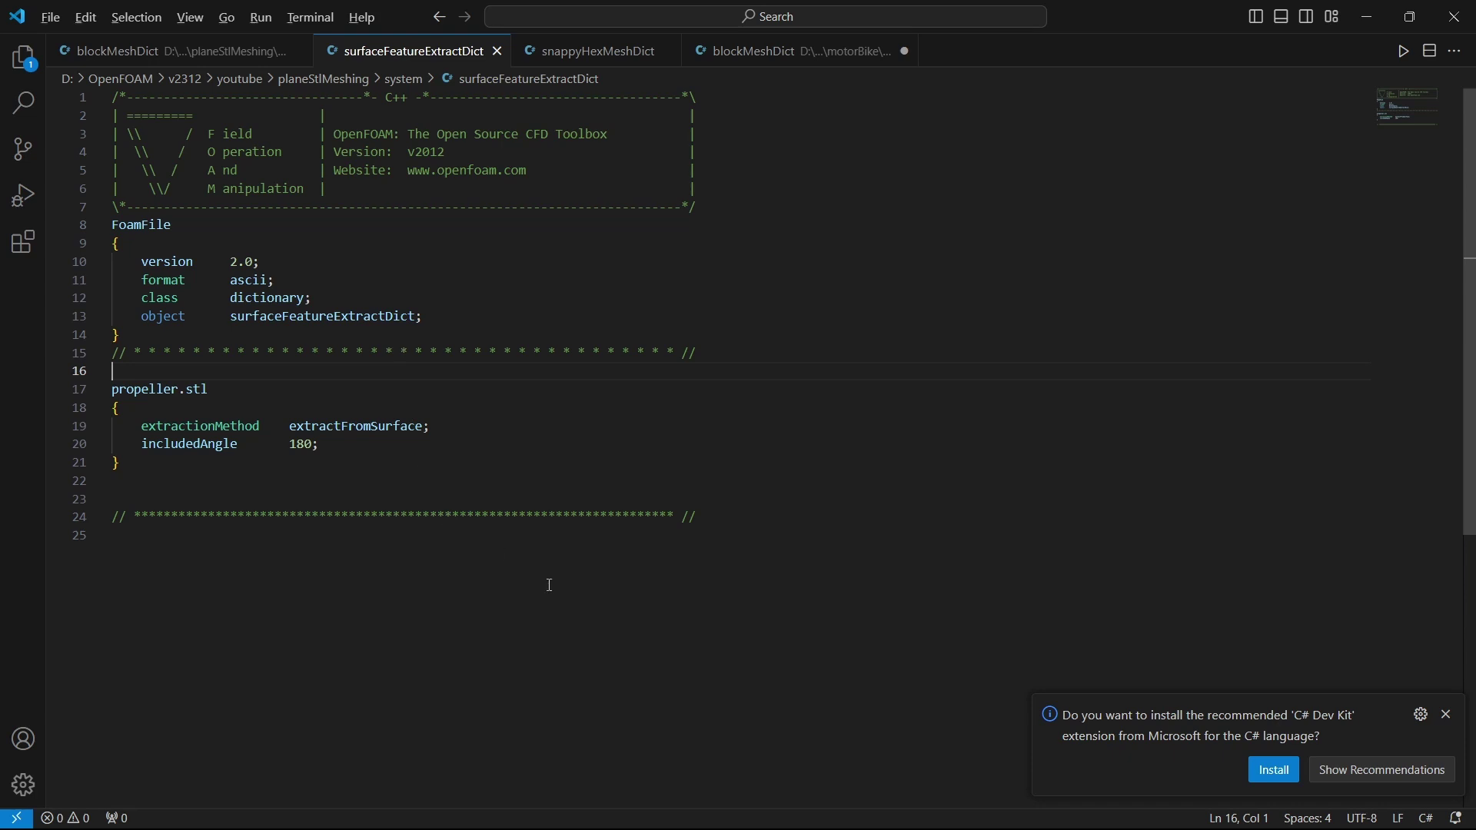
- Switch to the terminal and run surfaceFeatureExtract in the planeStlMeshing case
{"action": "key", "text": "alt+Tab"}
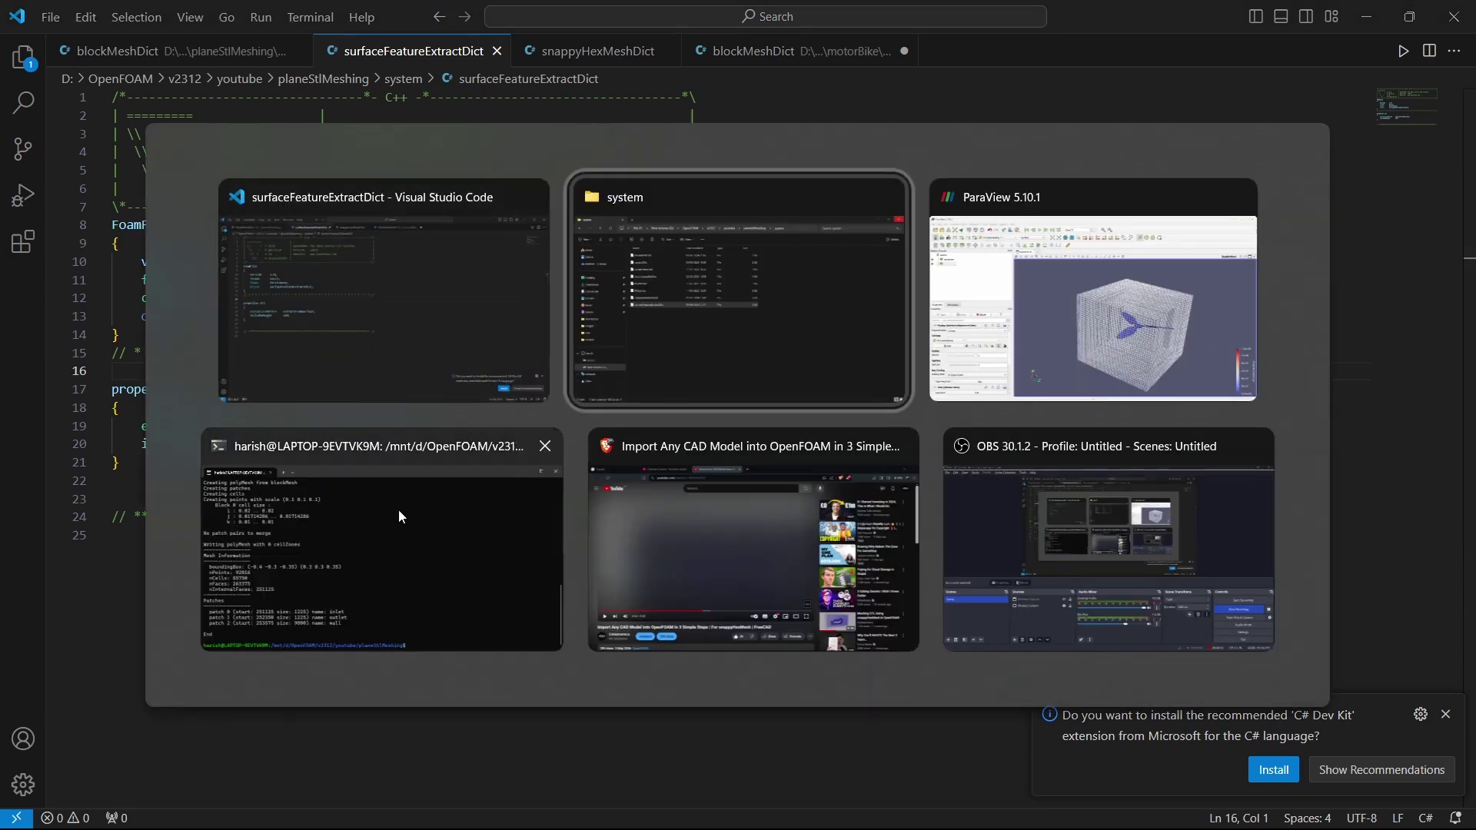
{"action": "left_click", "coordinate": [398, 517]}
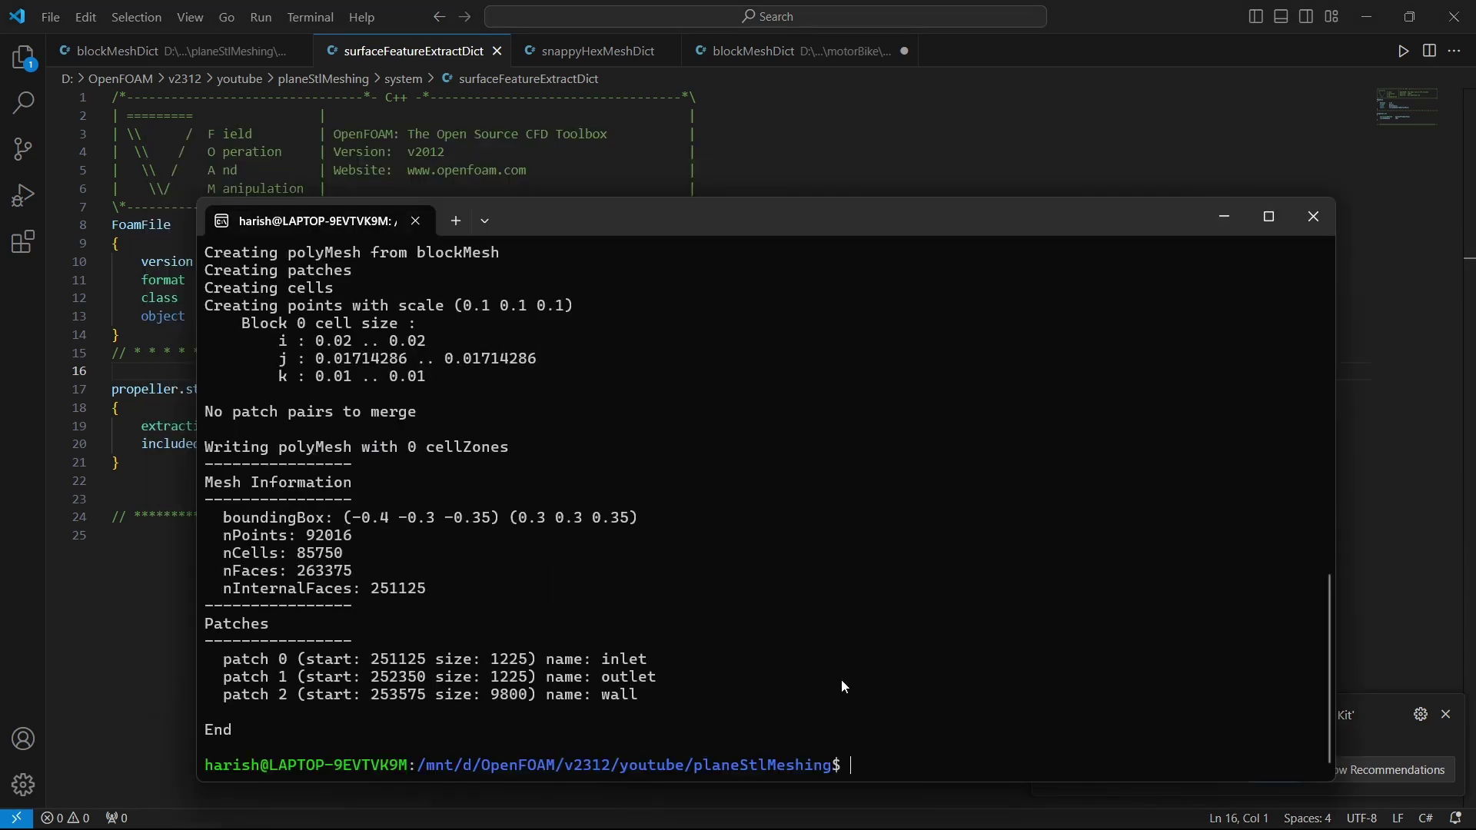
{"action": "type", "text": "surfaceFeatureExtract"}
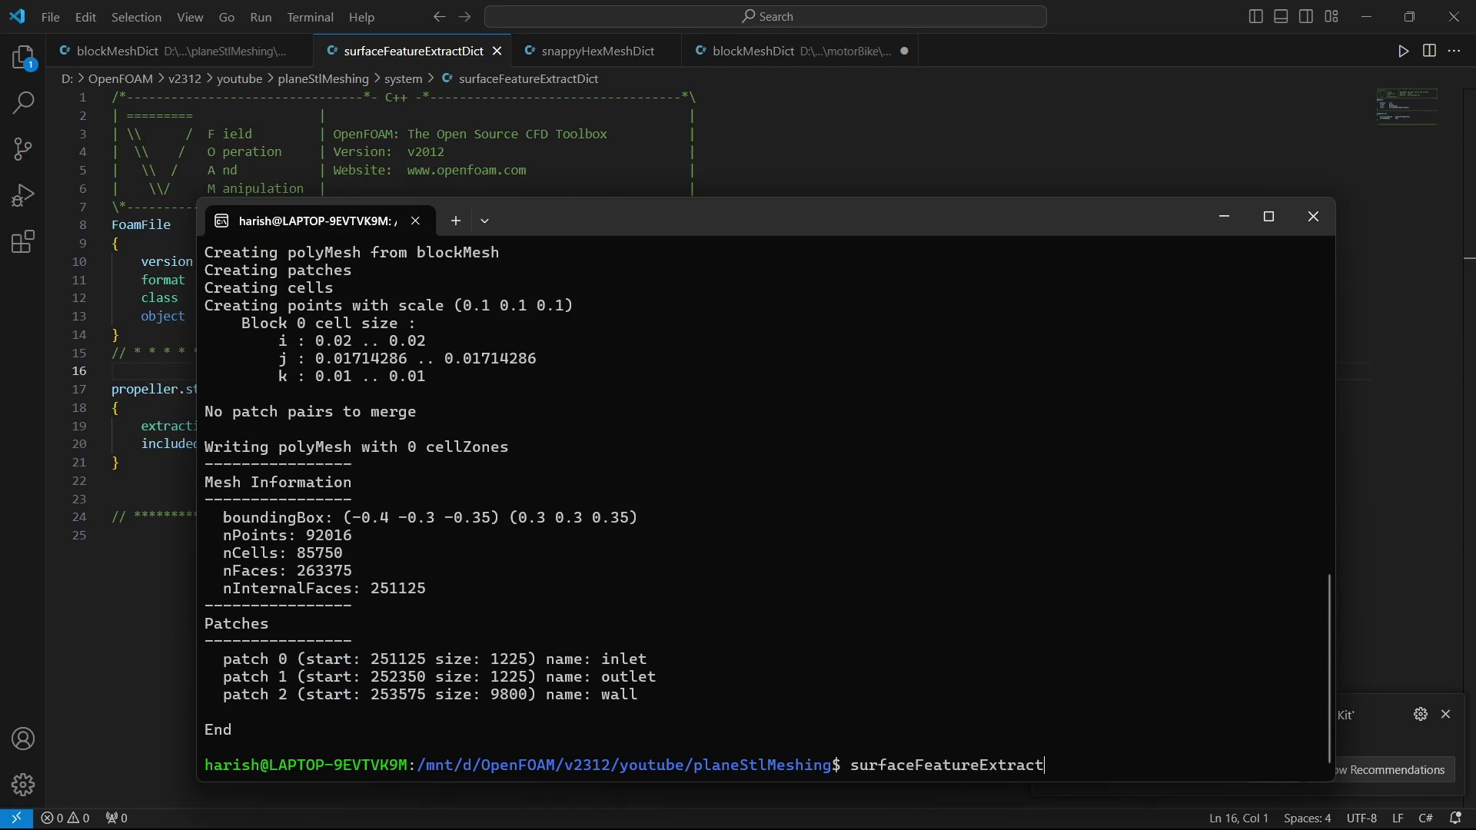
{"action": "key", "text": "Return"}
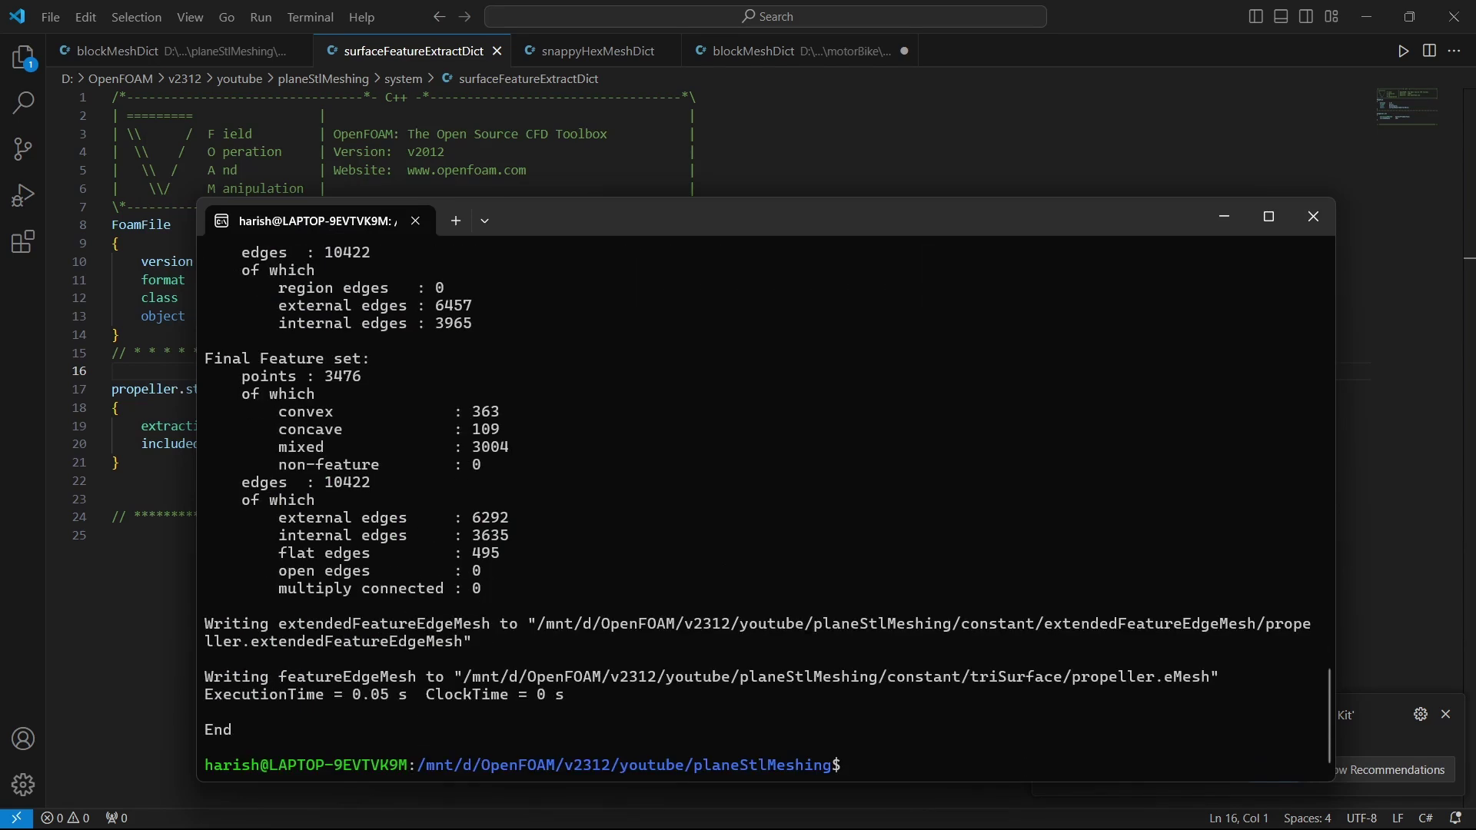
{"action": "left_click_drag", "start_coordinate": [241, 737], "coordinate": [217, 734]}
- Switch to File Explorer and check the case's constant folder for generated files in triSurface, polyMesh and extendedFeatureEdgeMesh
{"action": "key", "text": "alt+Tab"}
{"action": "key", "text": "alt+Tab"}
{"action": "key", "text": "alt+Up"}
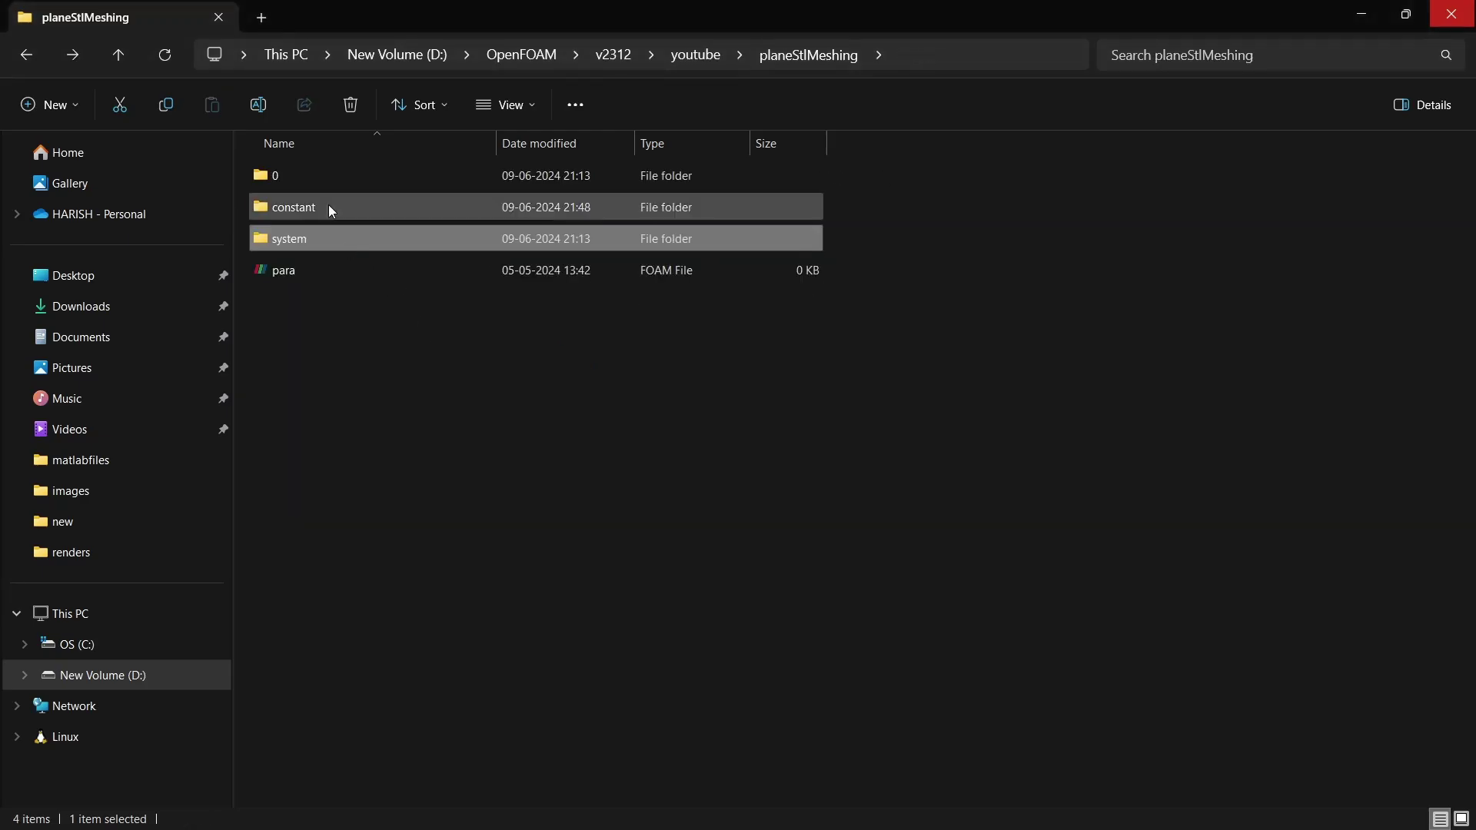
{"action": "double_click", "coordinate": [311, 204]}
{"action": "double_click", "coordinate": [323, 239]}
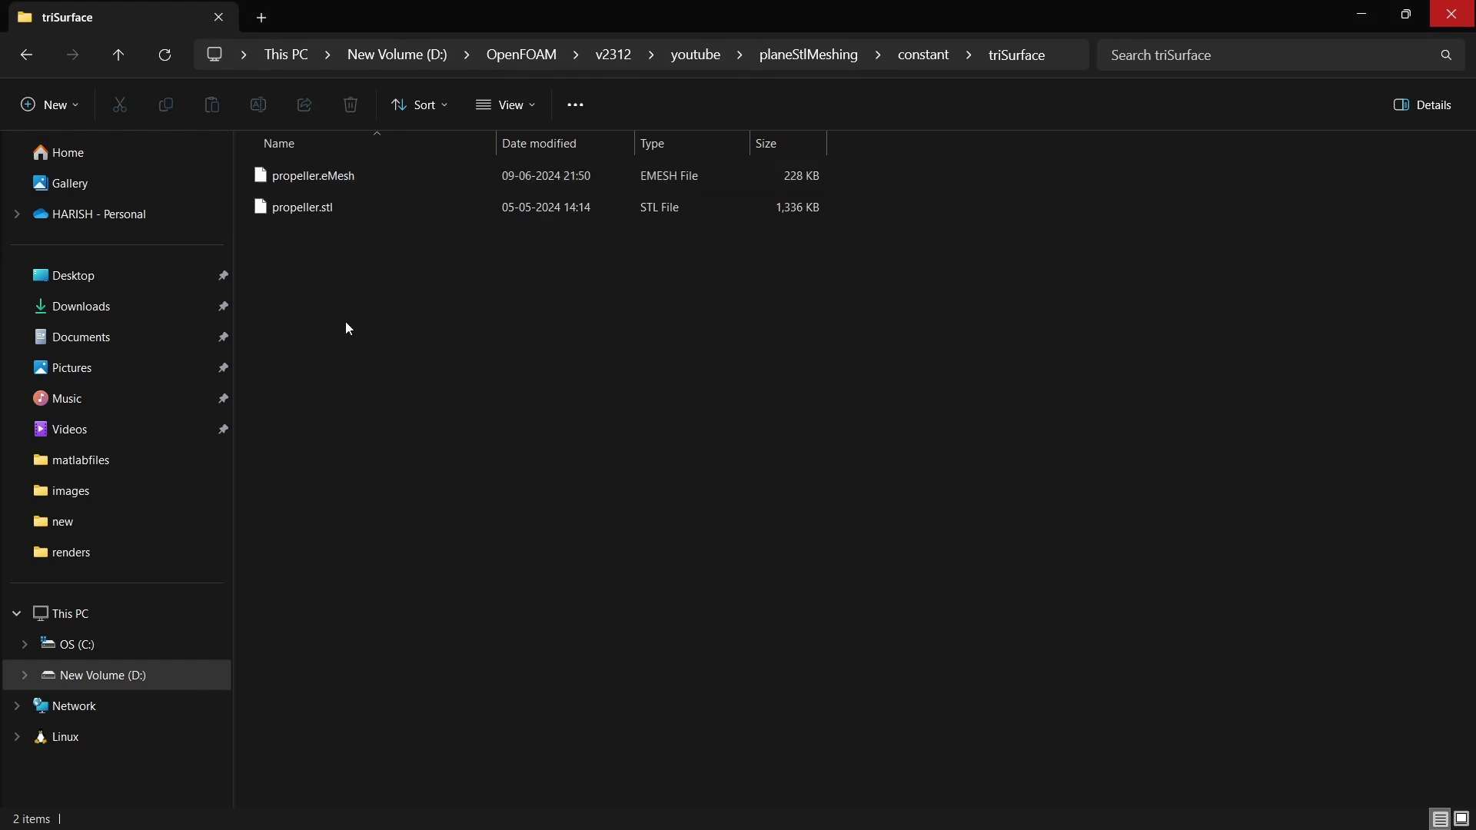
{"action": "key", "text": "alt+Left"}
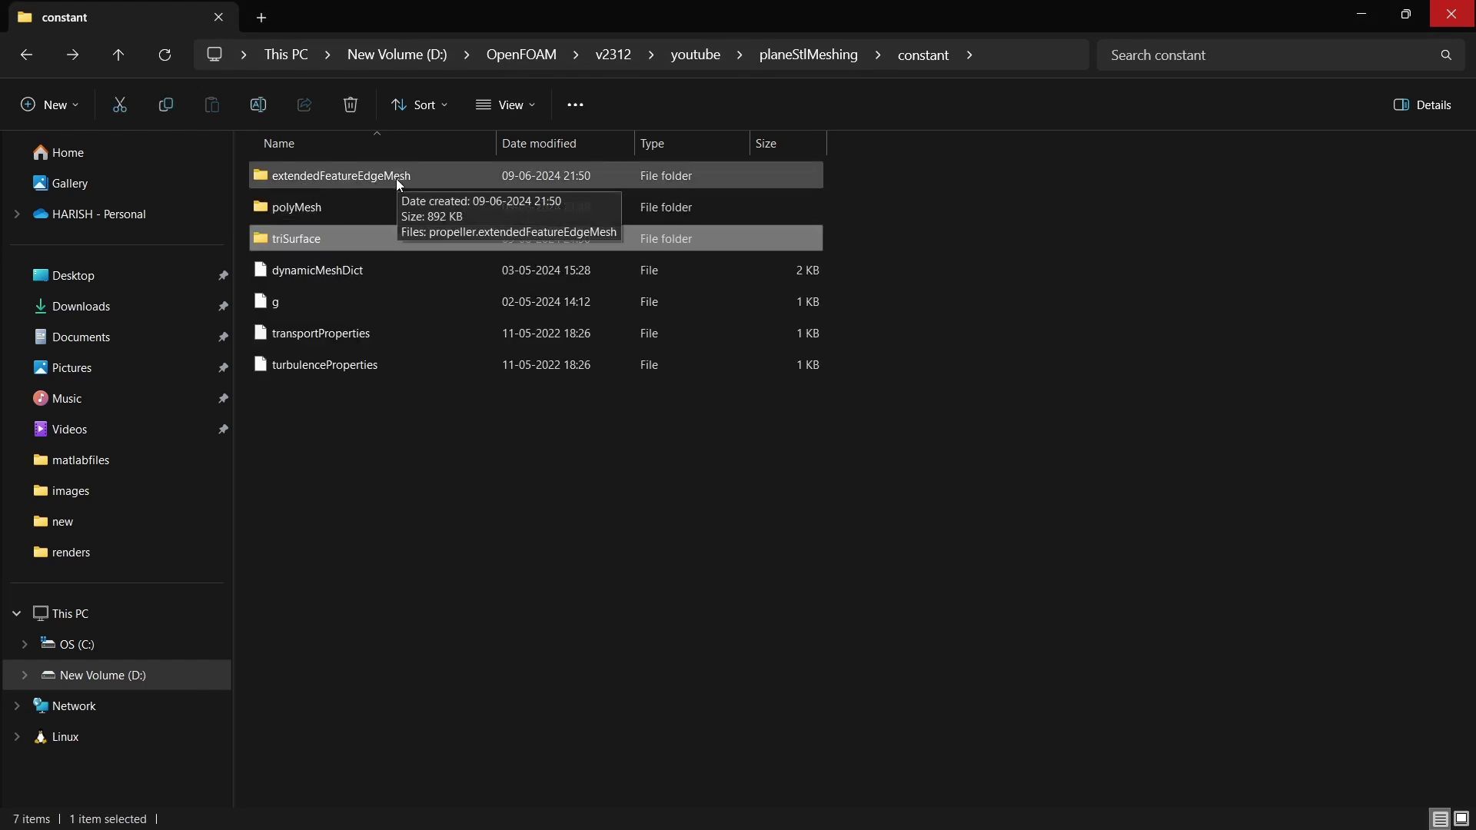
{"action": "double_click", "coordinate": [322, 203]}
{"action": "key", "text": "alt+Left"}
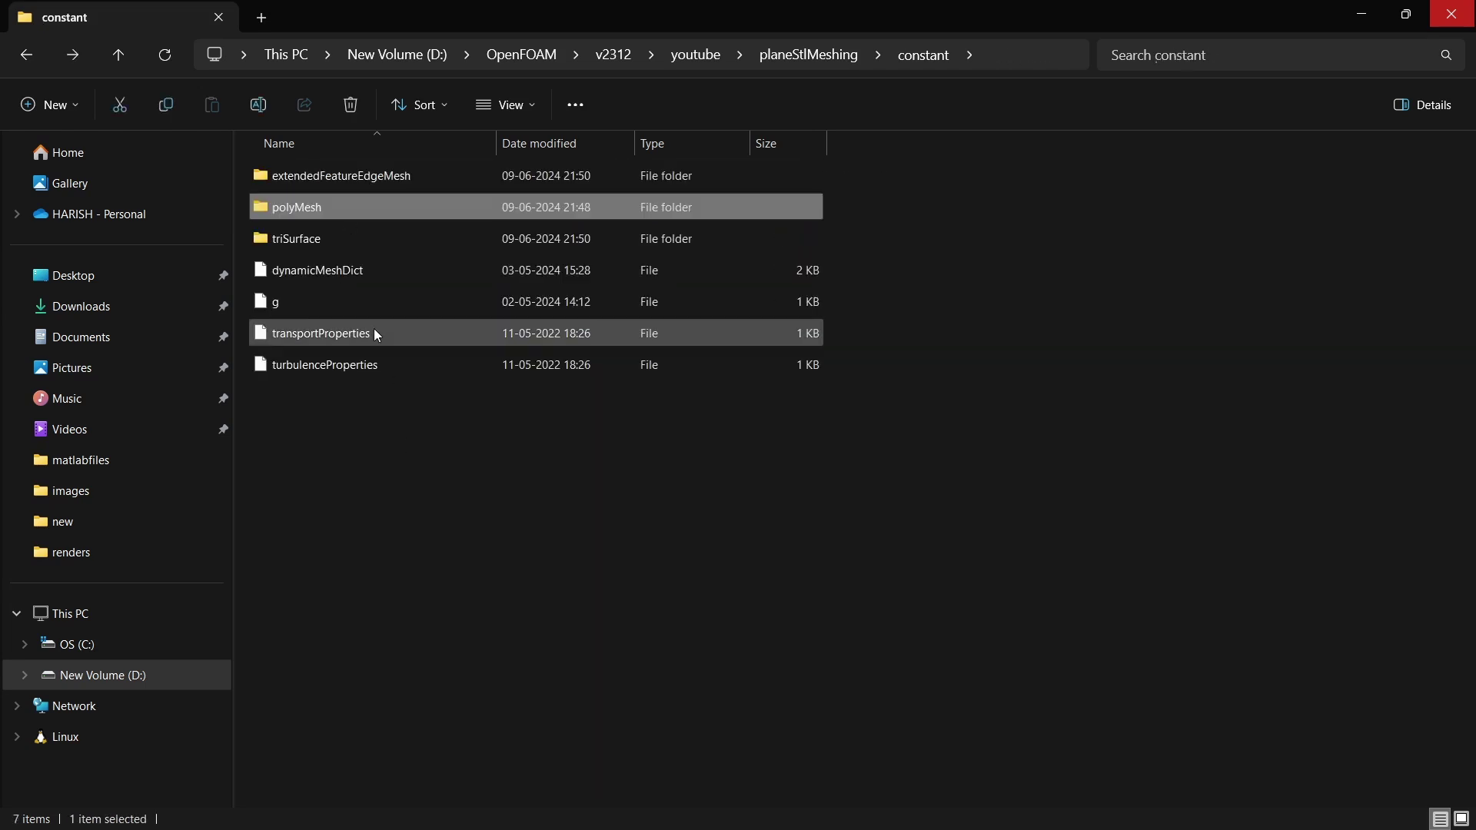
{"action": "double_click", "coordinate": [350, 177]}
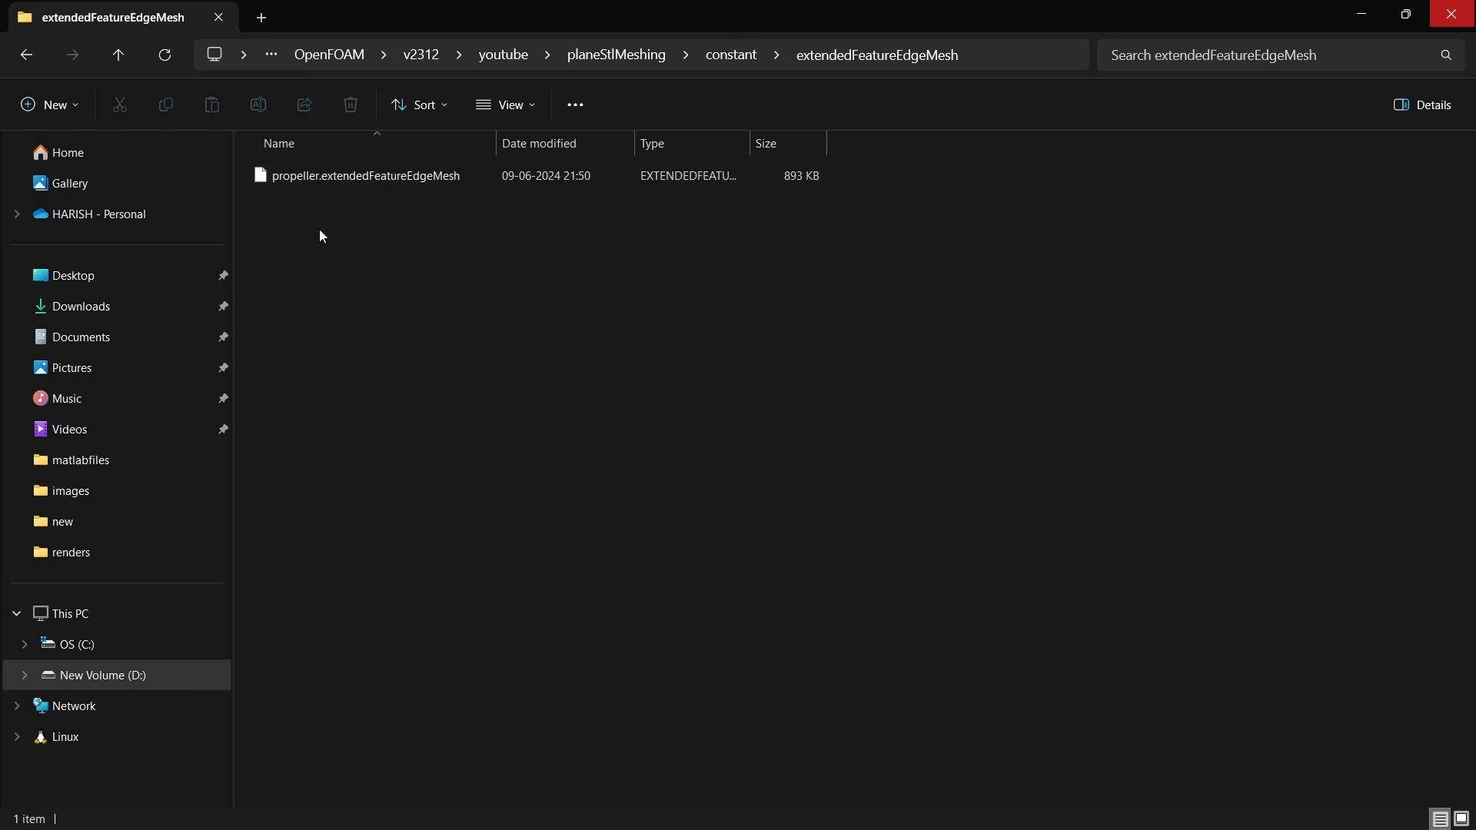
{"action": "key", "text": "alt+Left"}
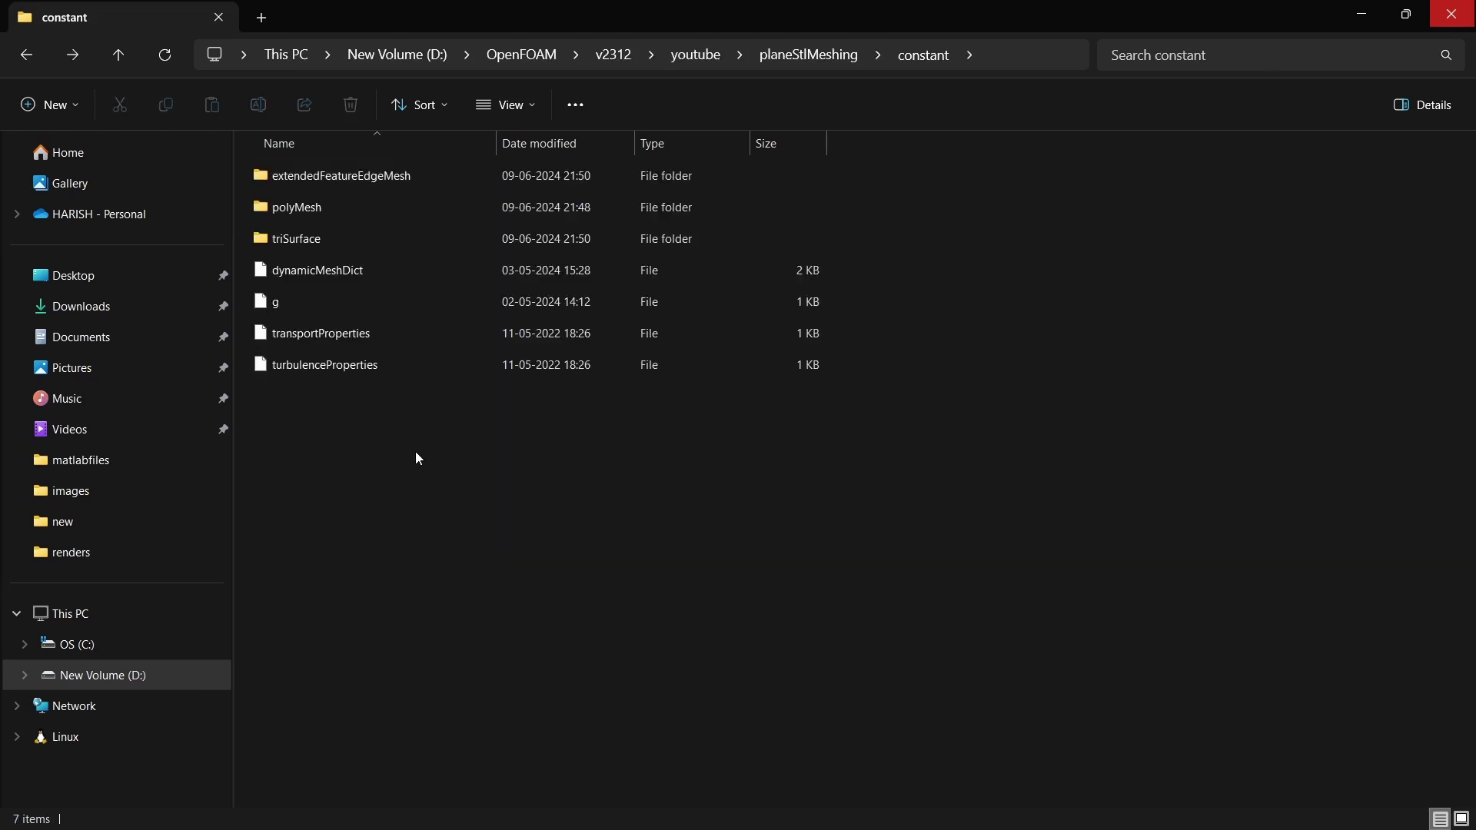
- Open snappyHexMeshDict from the case's system folder in Visual Studio Code and review its geometry and castellatedMeshControls cell limits
{"action": "key", "text": "alt+Left"}
{"action": "double_click", "coordinate": [337, 239]}
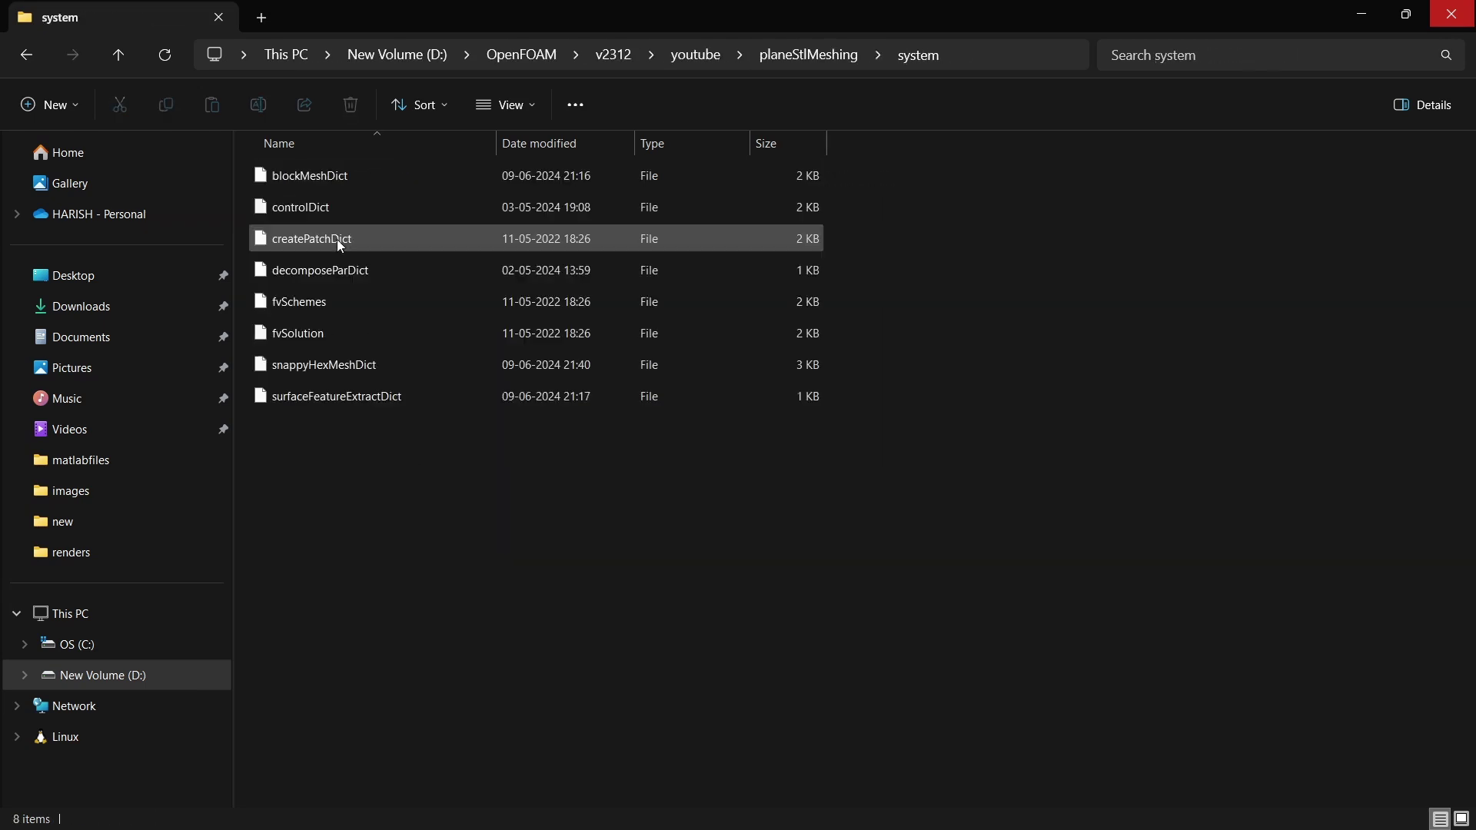
{"action": "double_click", "coordinate": [367, 369]}
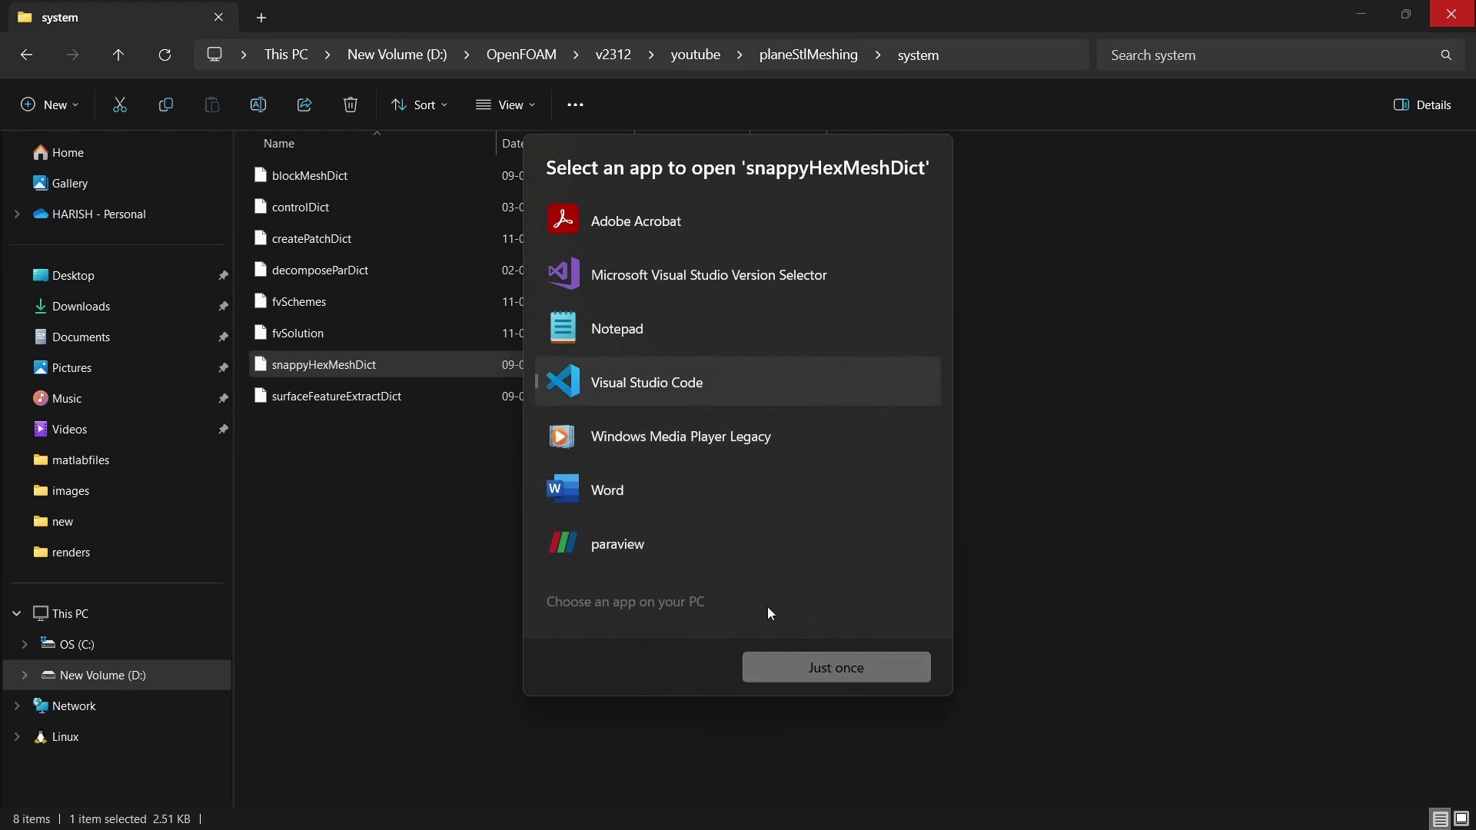
{"action": "left_click", "coordinate": [810, 664]}
{"action": "left_click", "coordinate": [490, 573]}
{"action": "scroll", "coordinate": [477, 569], "scroll_direction": "down", "scroll_amount": 2}
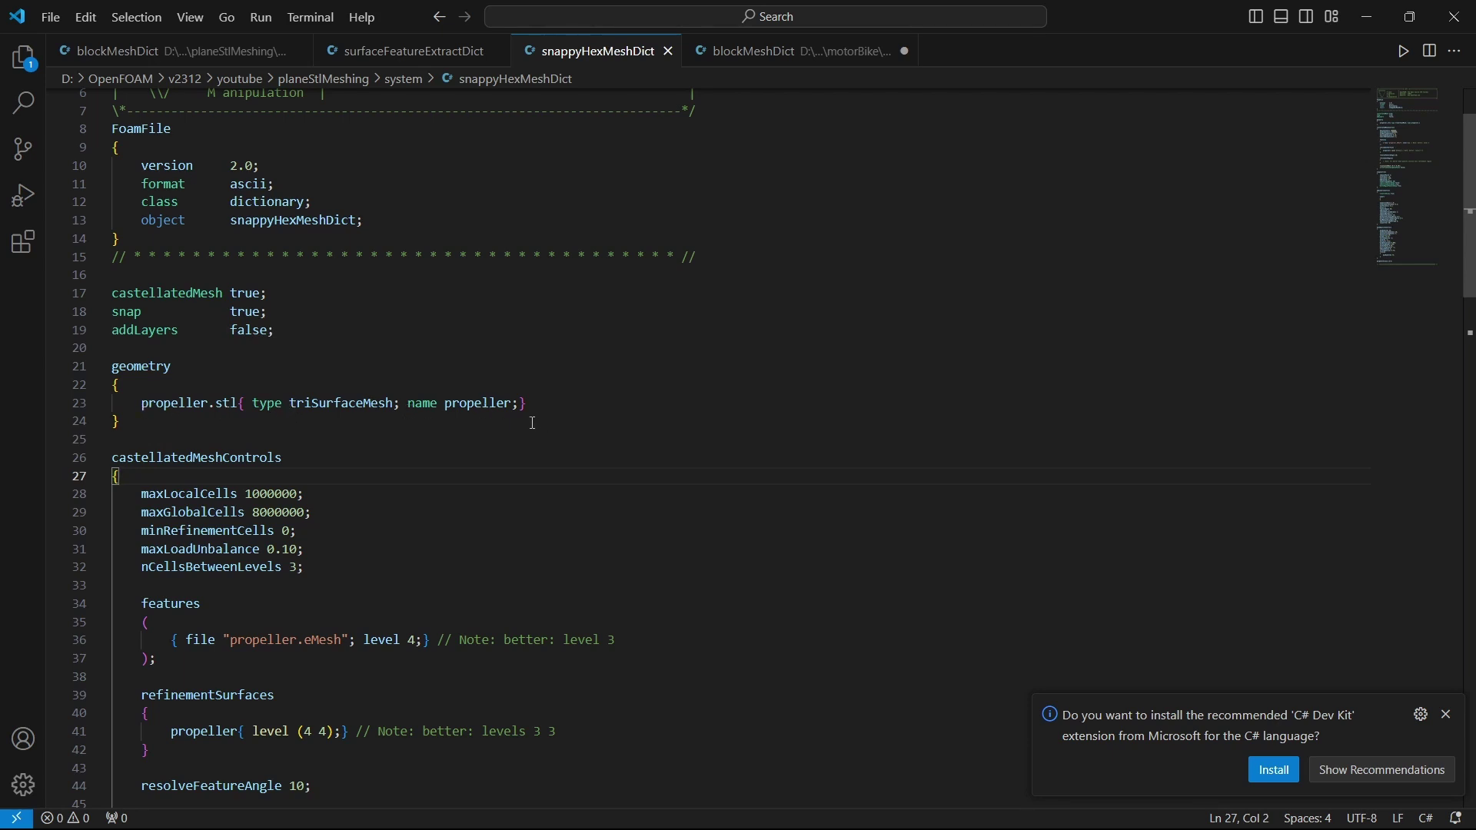
{"action": "scroll", "coordinate": [535, 423], "scroll_direction": "down", "scroll_amount": 2}
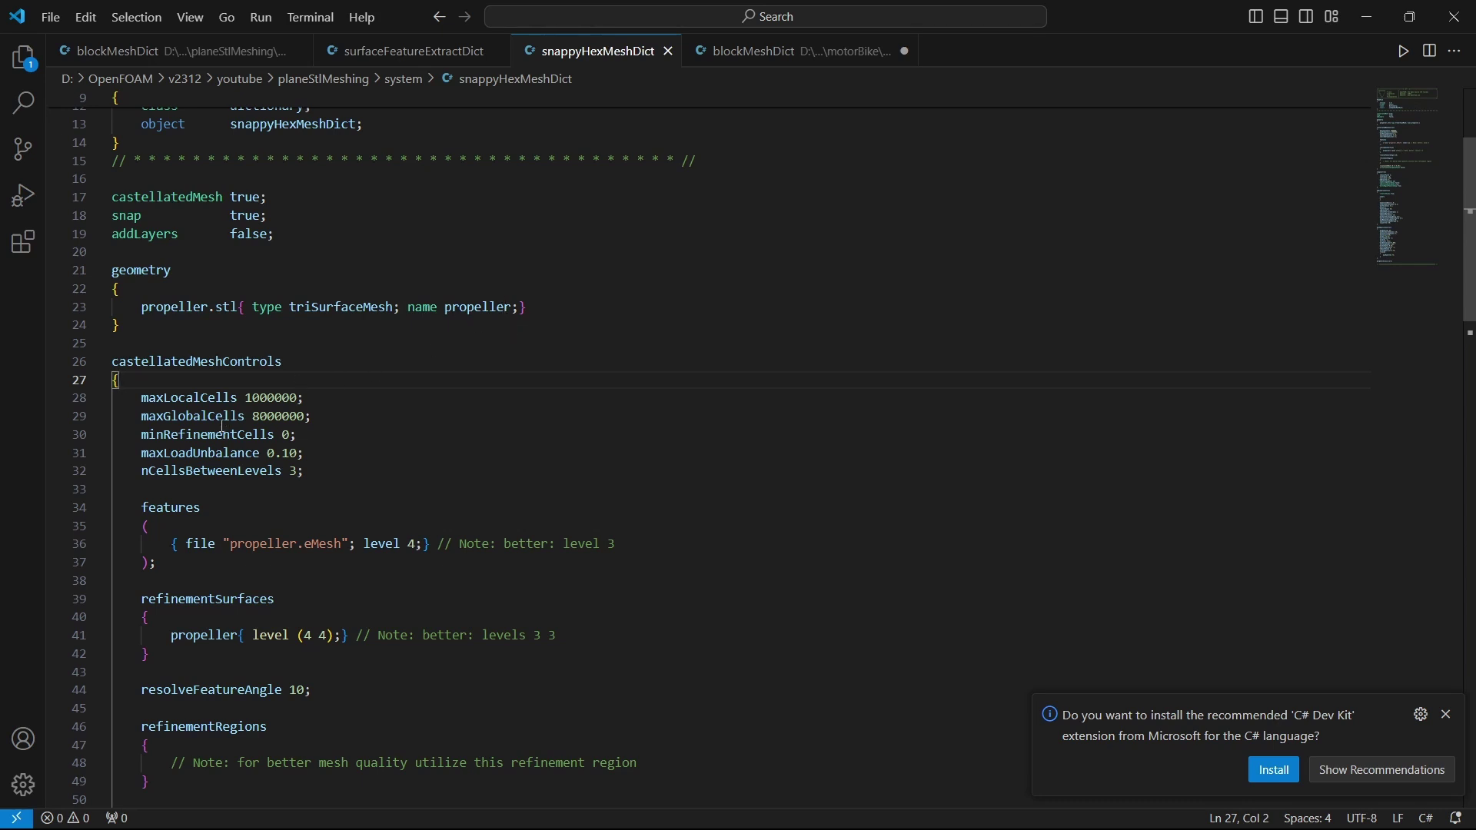
{"action": "left_click_drag", "start_coordinate": [142, 399], "coordinate": [320, 471]}
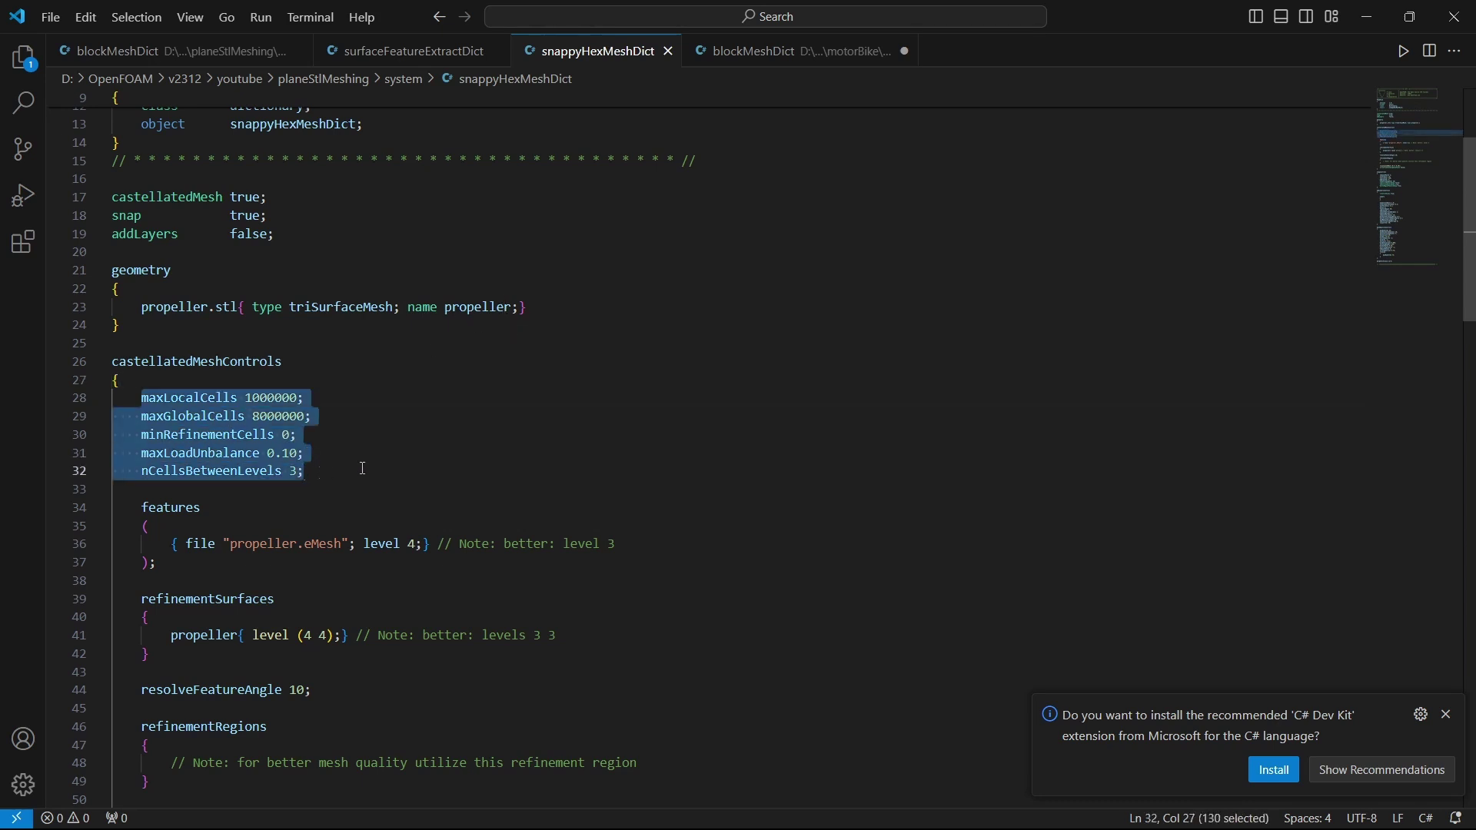
{"action": "left_click", "coordinate": [319, 472]}
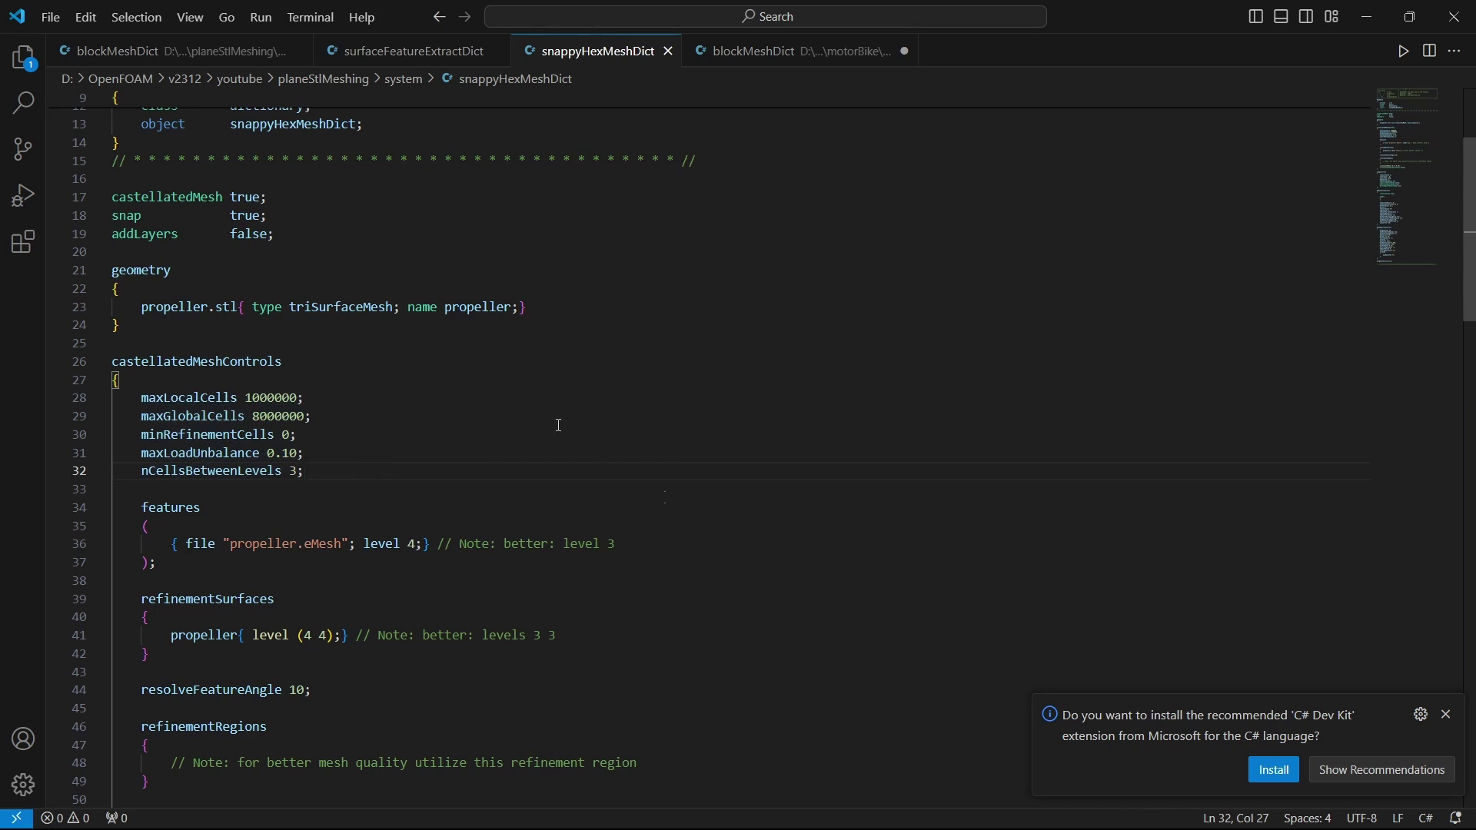
{"action": "scroll", "coordinate": [461, 538], "scroll_direction": "down", "scroll_amount": 2}
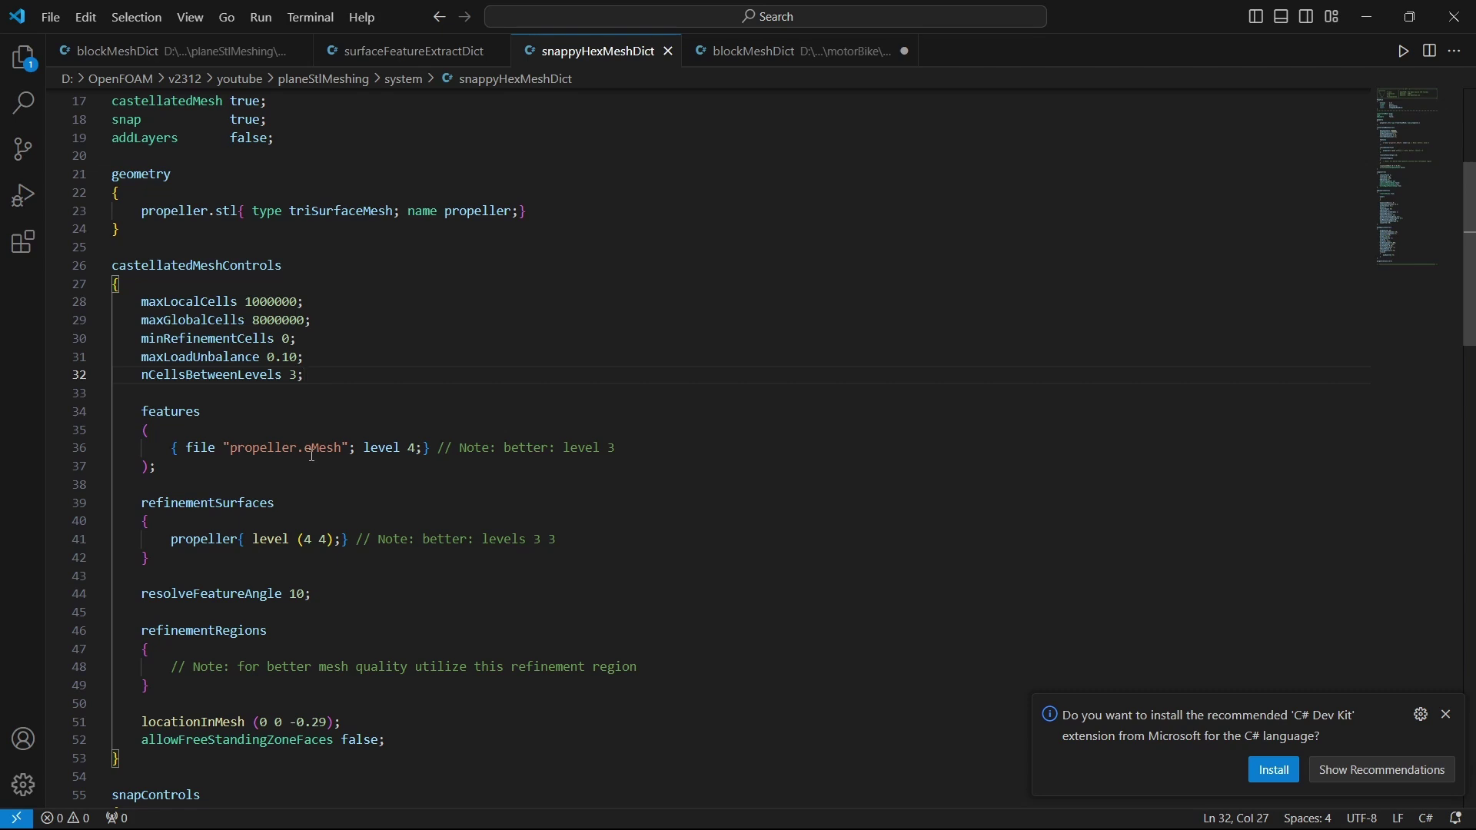
- Set the propeller.eMesh feature level to 3 and the propeller surface refinement levels to (3 3), and save snappyHexMeshDict
{"action": "left_click", "coordinate": [416, 448]}
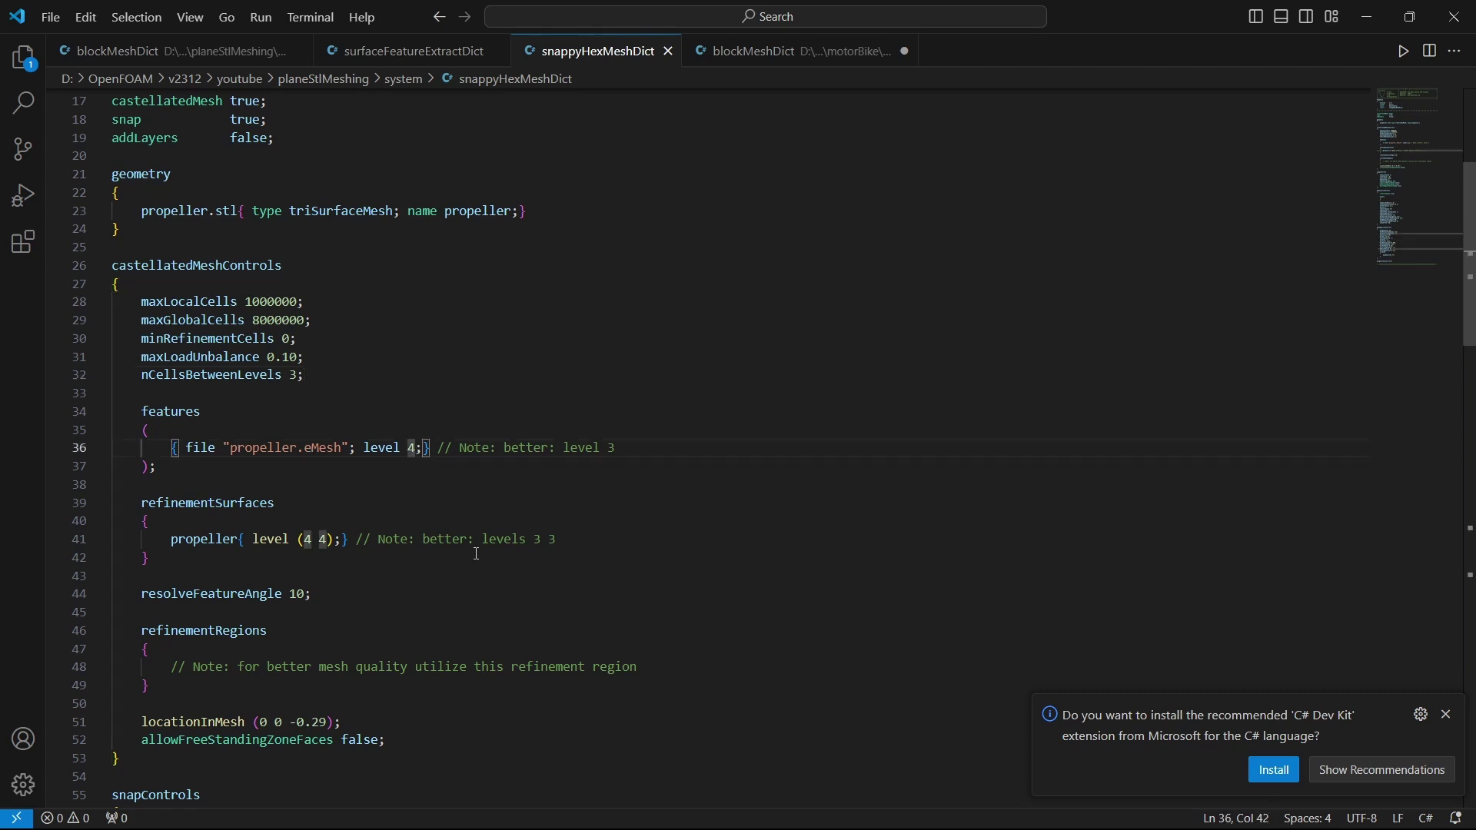
{"action": "key", "text": "BackSpace"}
{"action": "type", "text": "3"}
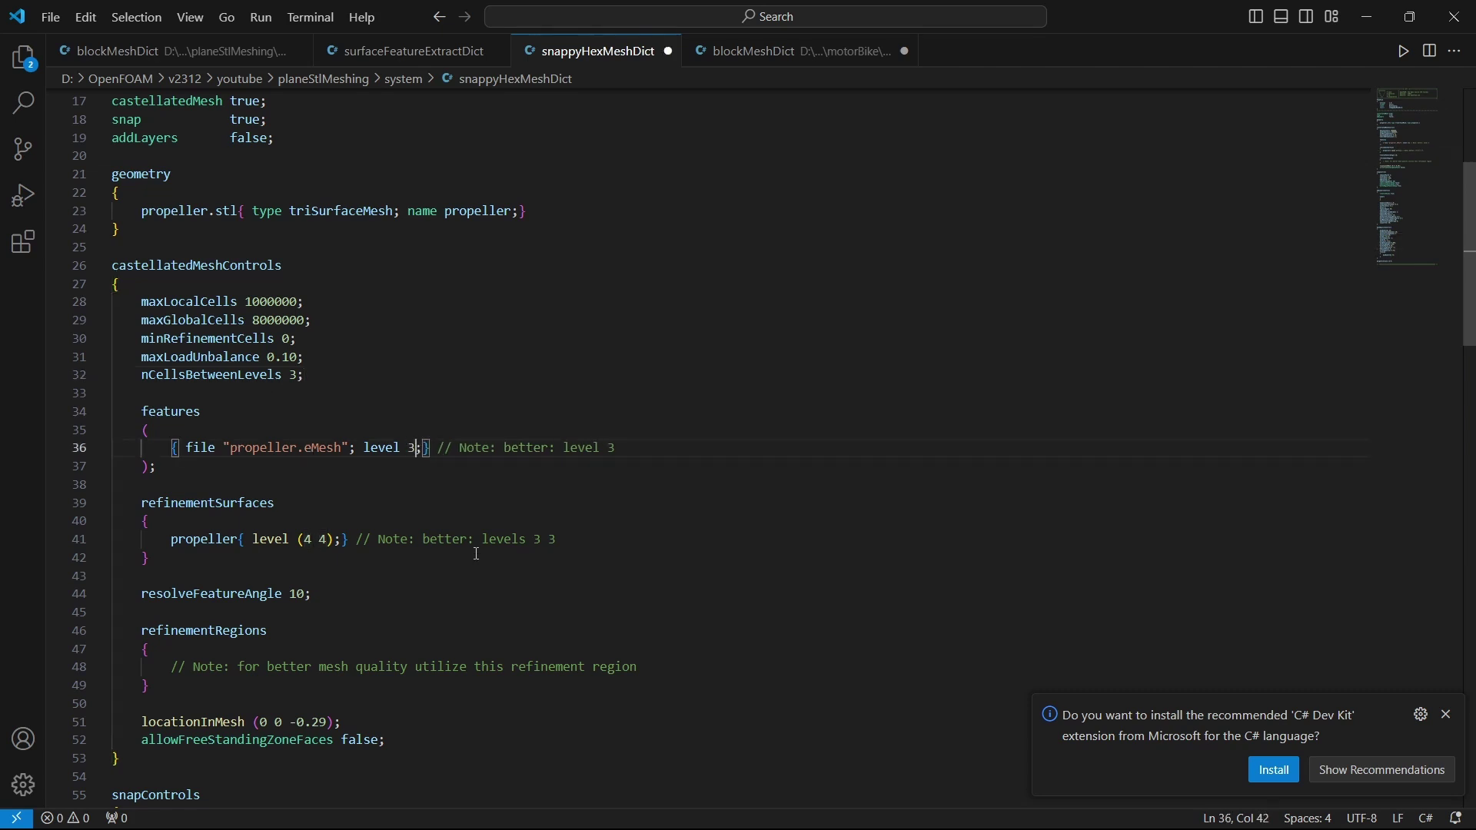
{"action": "left_click_drag", "start_coordinate": [328, 540], "coordinate": [308, 541]}
{"action": "type", "text": "3 3"}
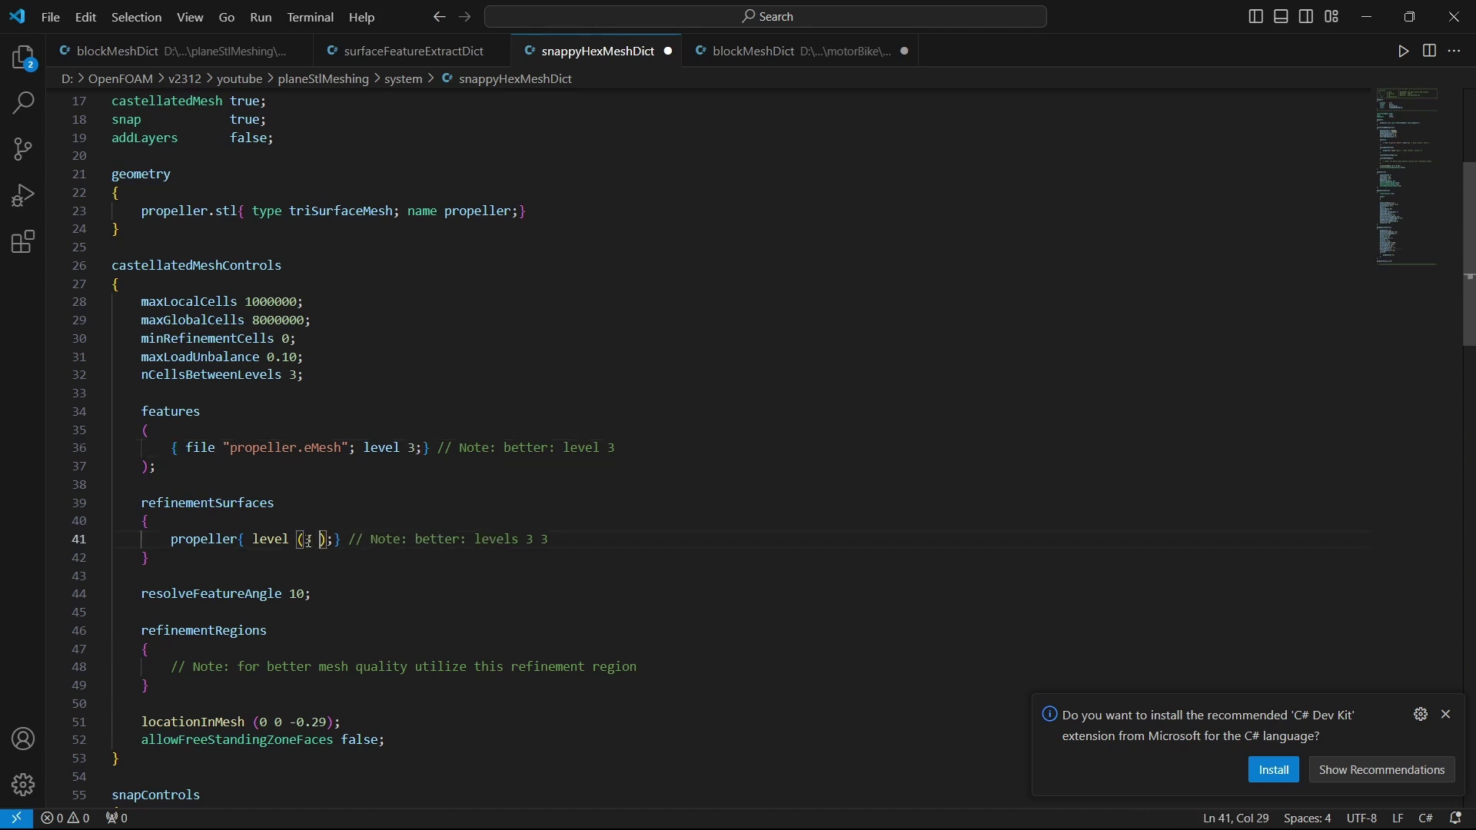
{"action": "left_click", "coordinate": [589, 537]}
{"action": "key", "text": "ctrl+s"}
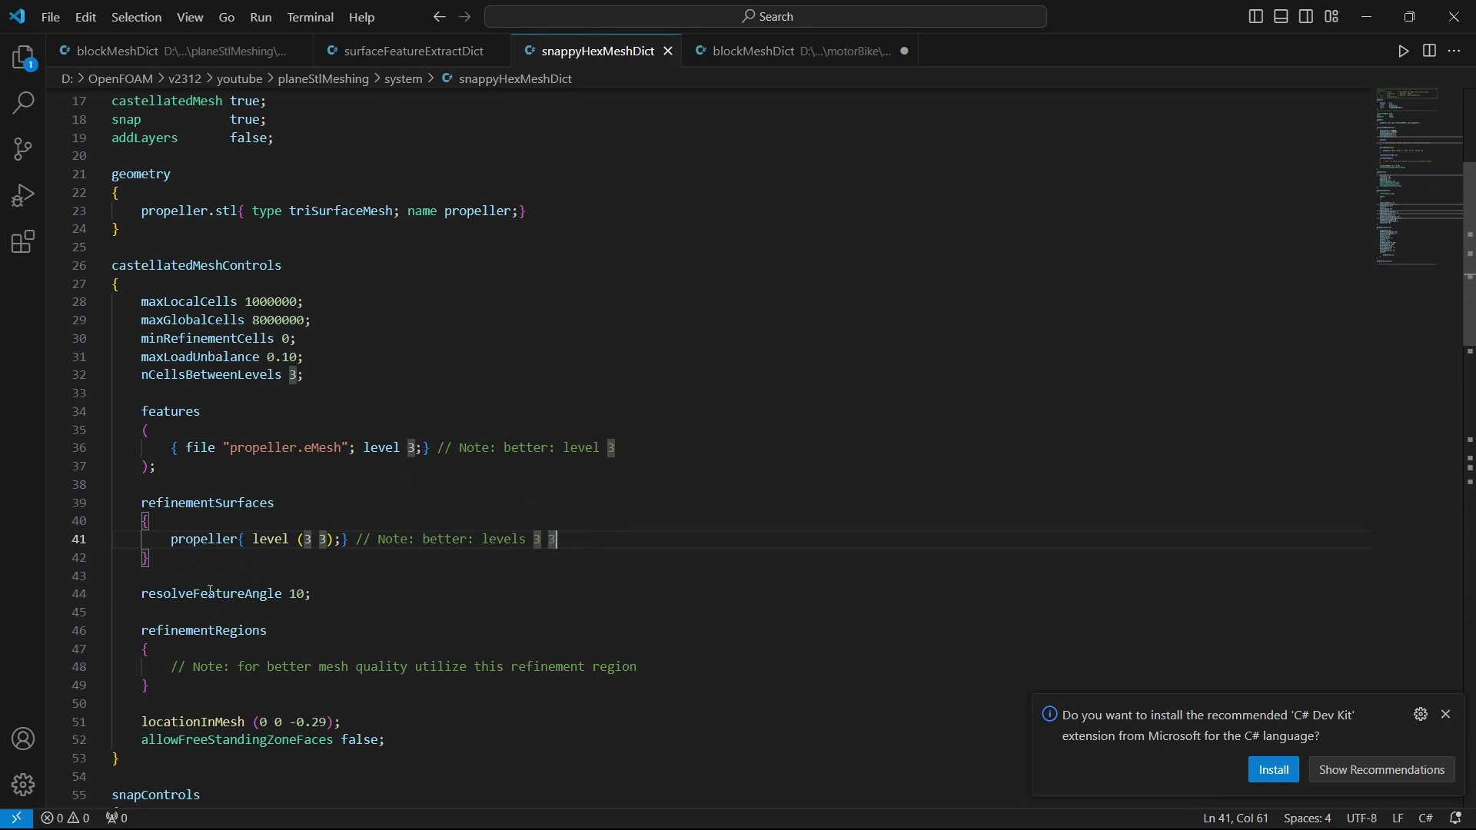
- Examine the remaining castellatedMeshControls entries, the snapControls and the addLayersControls in snappyHexMeshDict
{"action": "scroll", "coordinate": [261, 554], "scroll_direction": "down", "scroll_amount": 2}
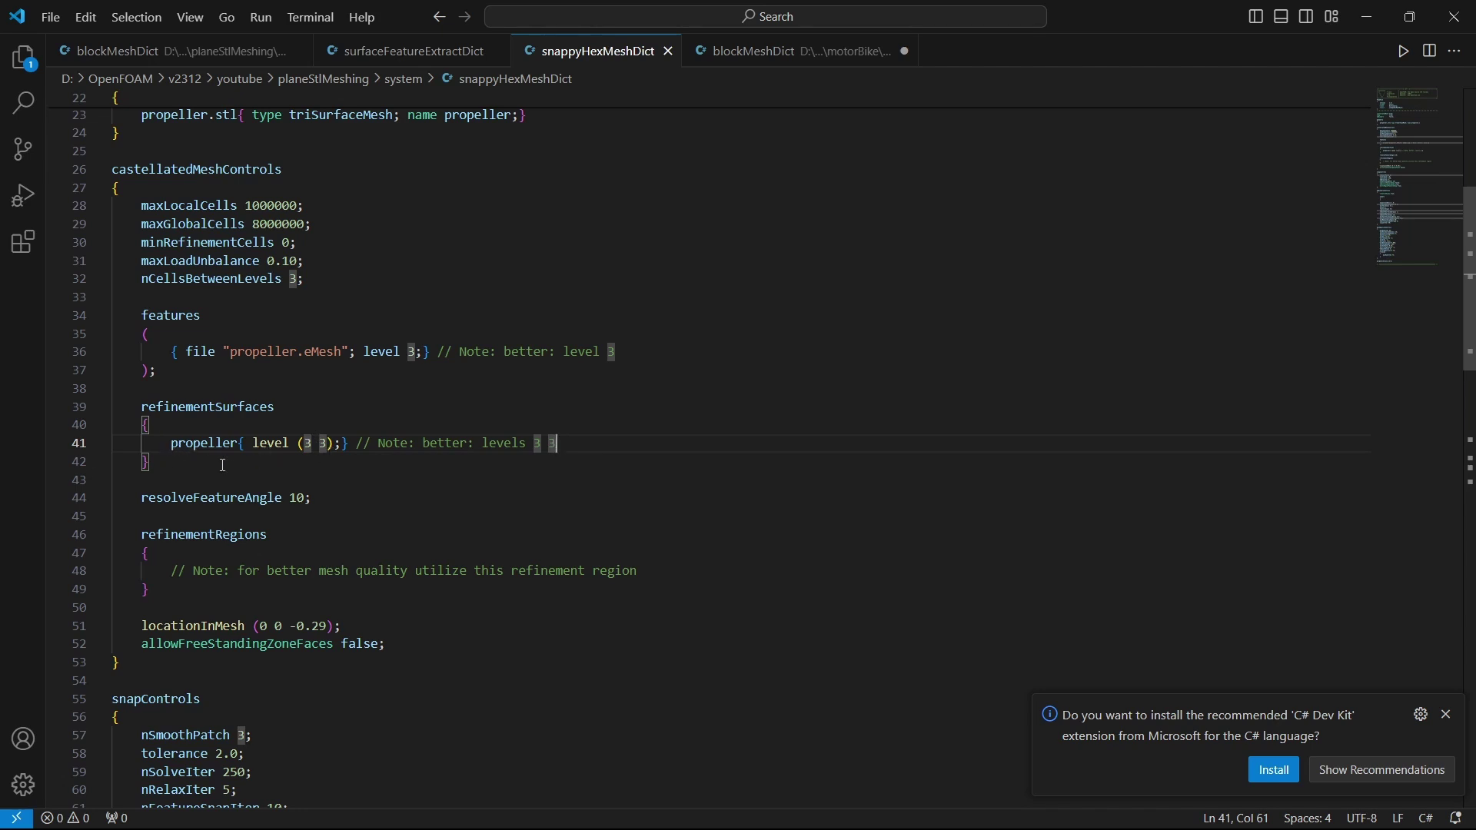
{"action": "scroll", "coordinate": [334, 392], "scroll_direction": "up", "scroll_amount": 2}
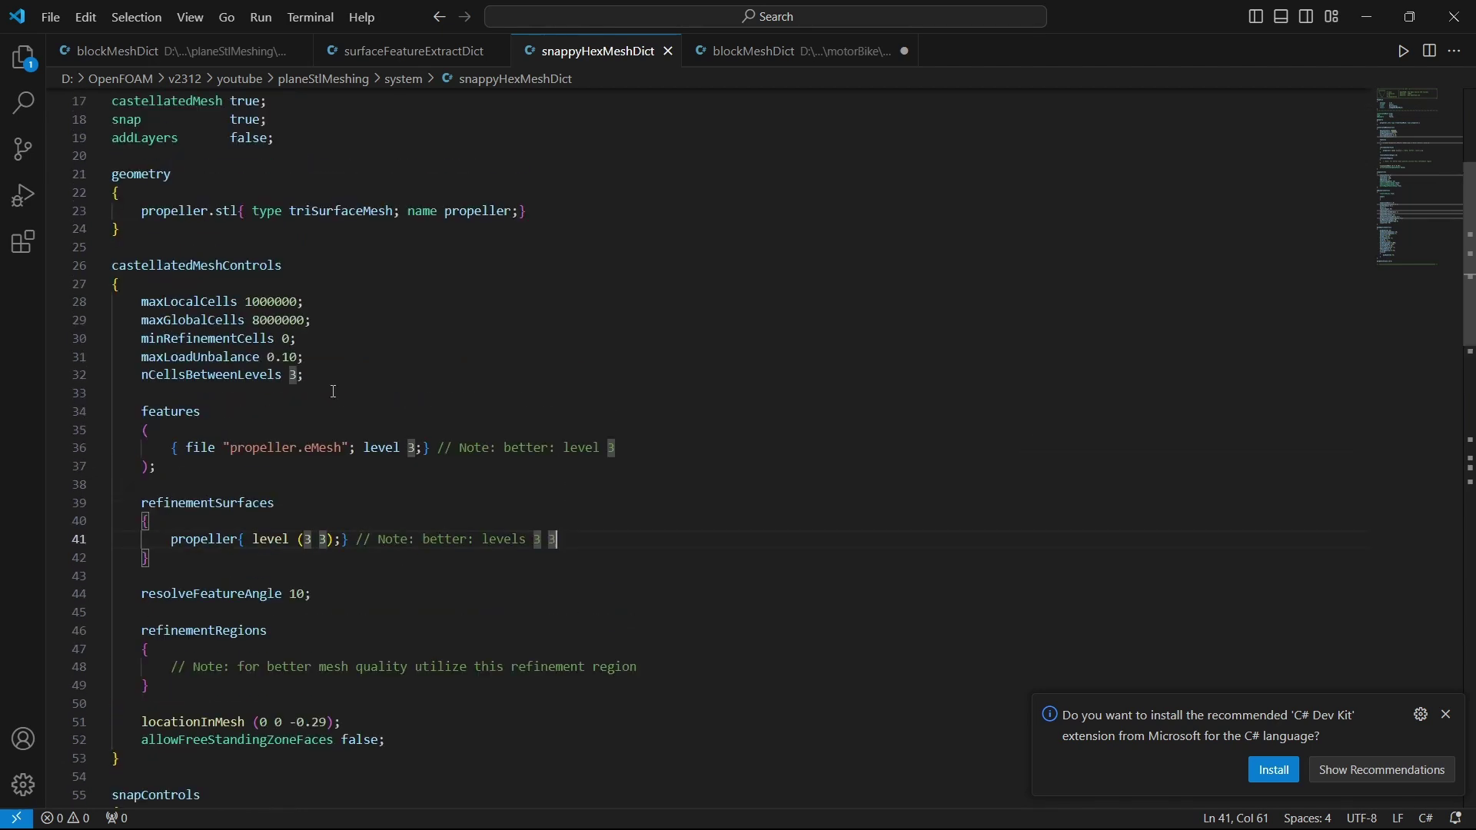
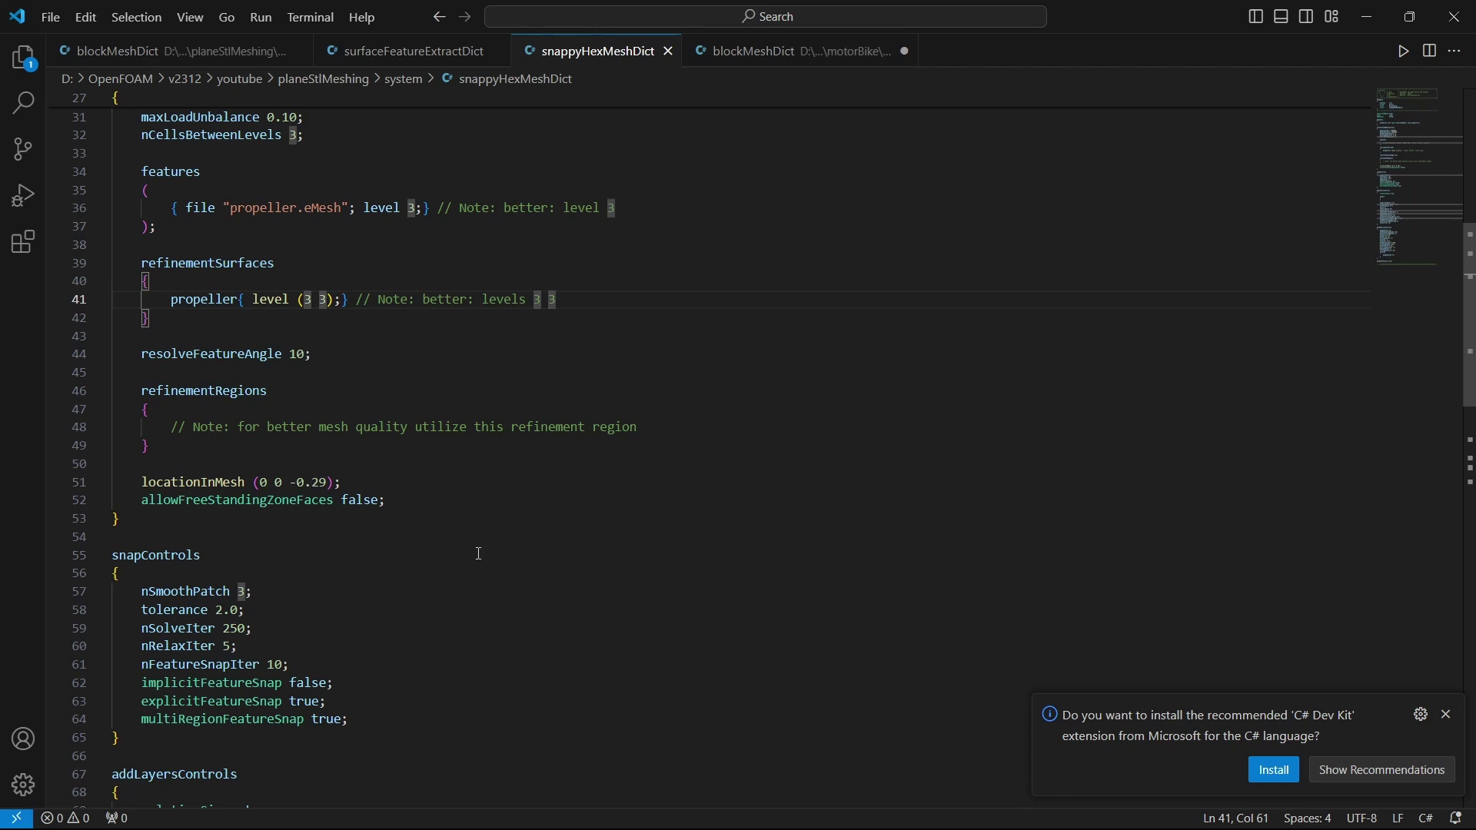
{"action": "scroll", "coordinate": [374, 546], "scroll_direction": "down", "scroll_amount": 1}
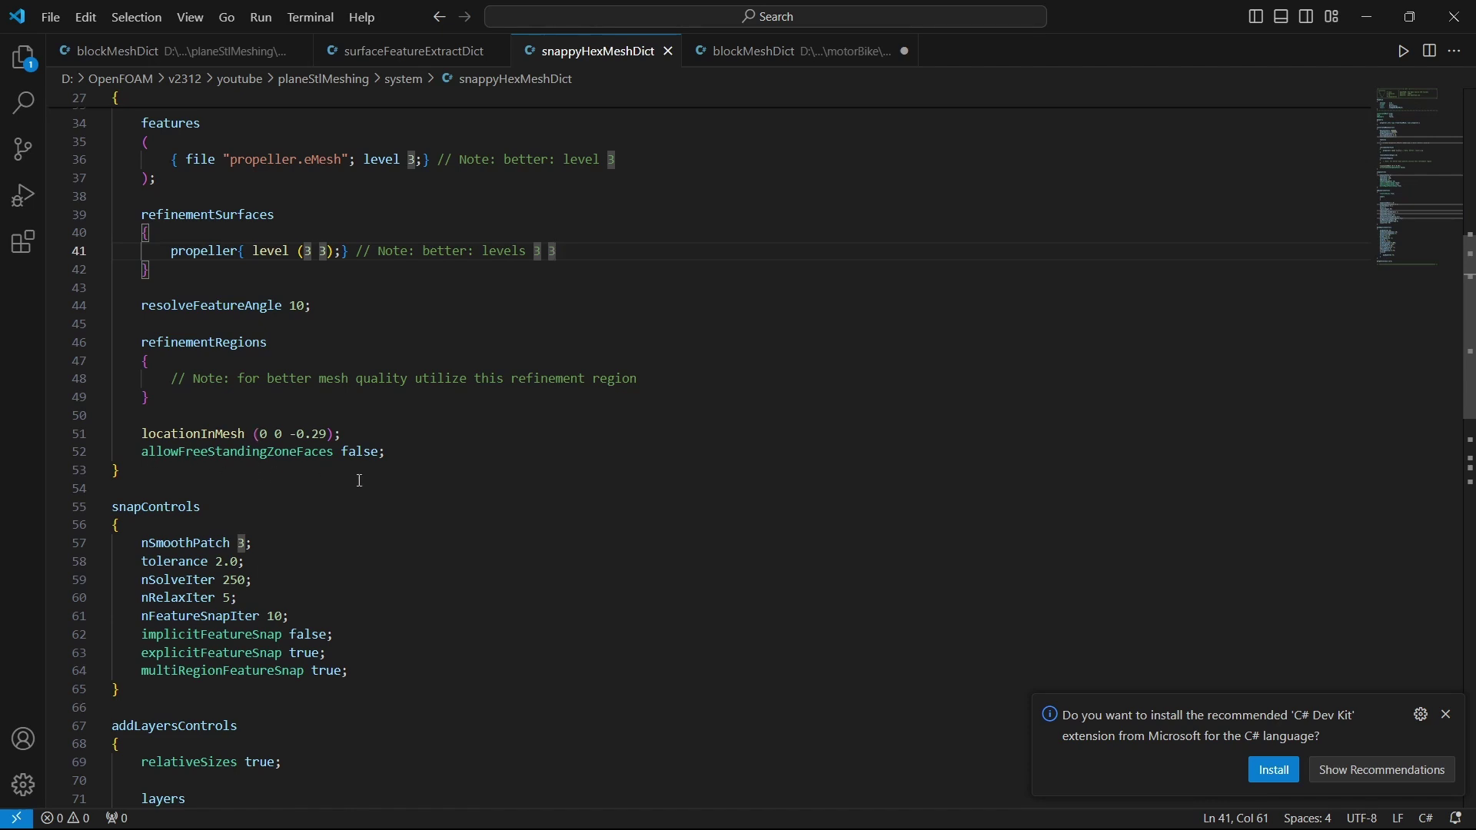
{"action": "scroll", "coordinate": [485, 444], "scroll_direction": "down", "scroll_amount": 3}
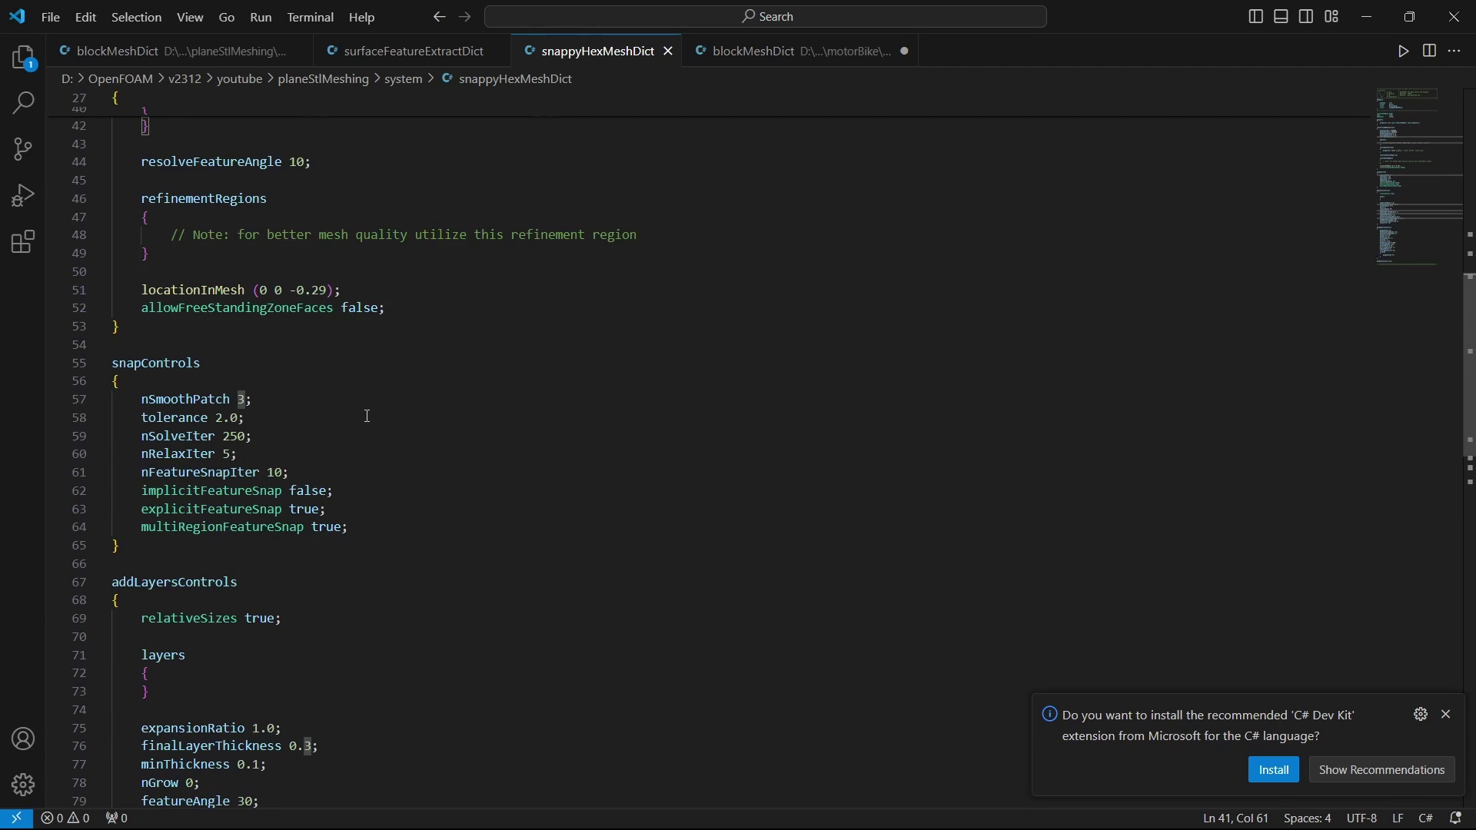
{"action": "scroll", "coordinate": [224, 472], "scroll_direction": "down", "scroll_amount": 1}
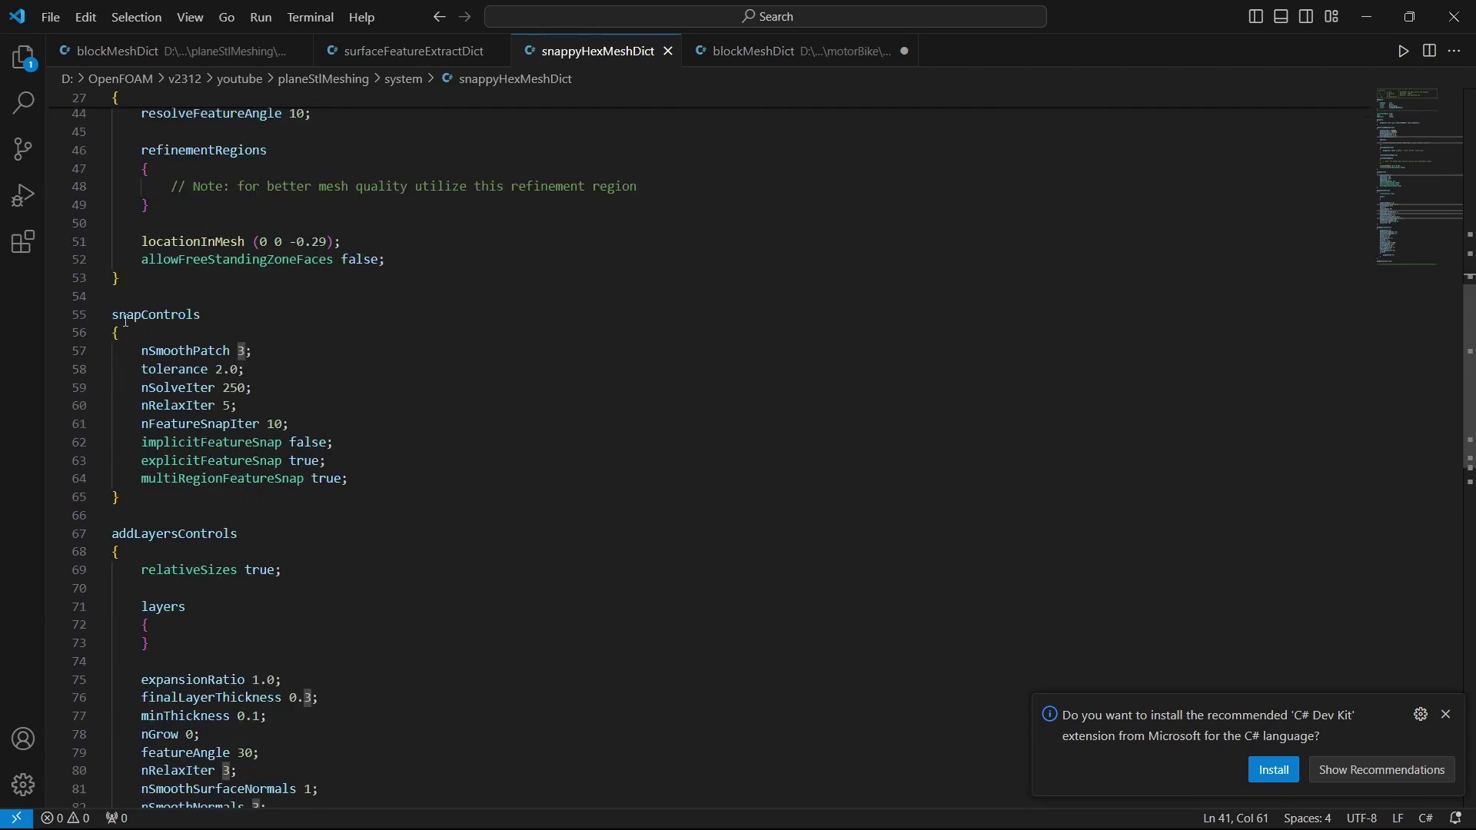
{"action": "left_click", "coordinate": [380, 427]}
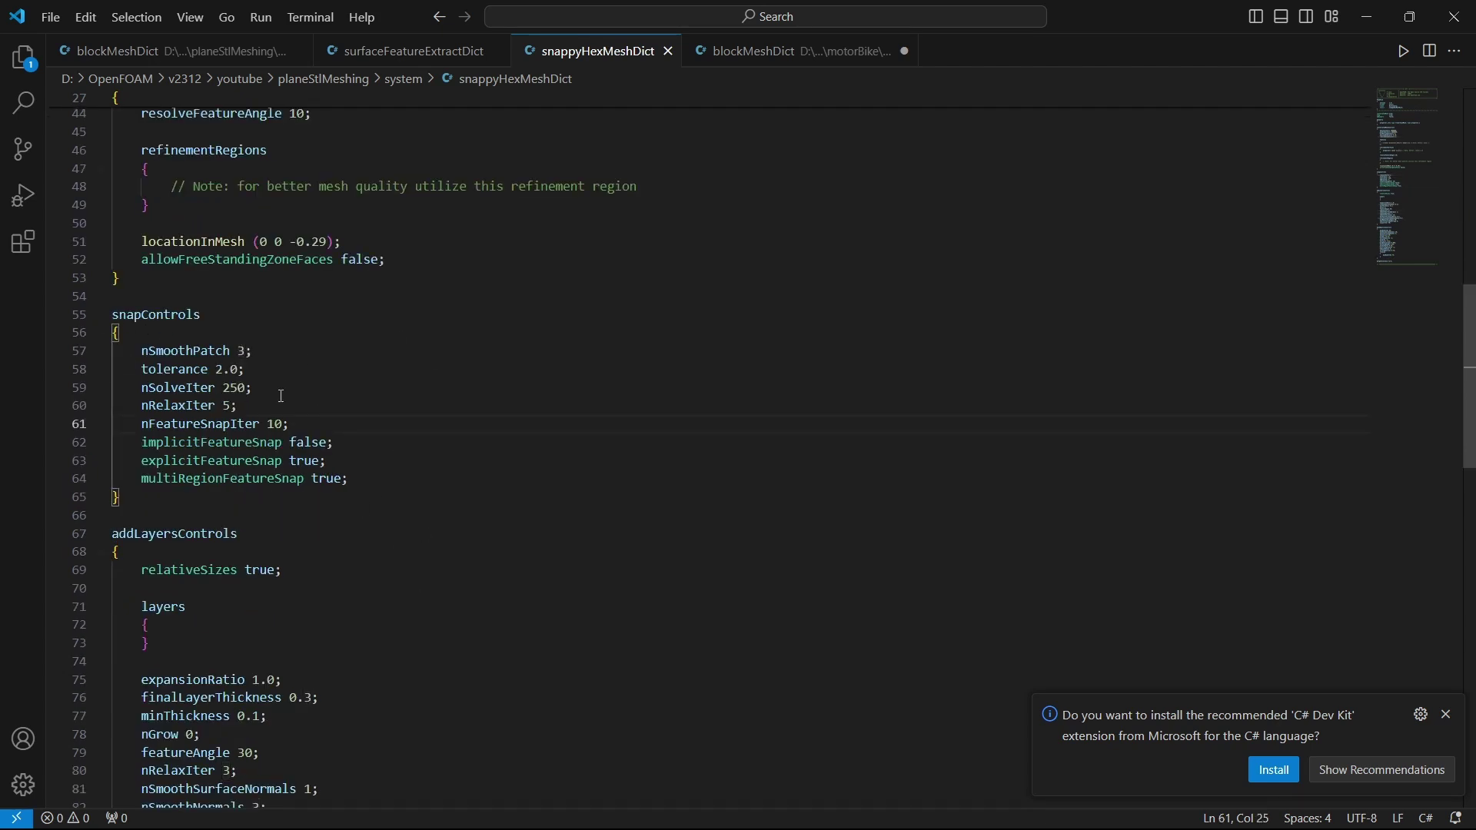
{"action": "scroll", "coordinate": [471, 526], "scroll_direction": "down", "scroll_amount": 2}
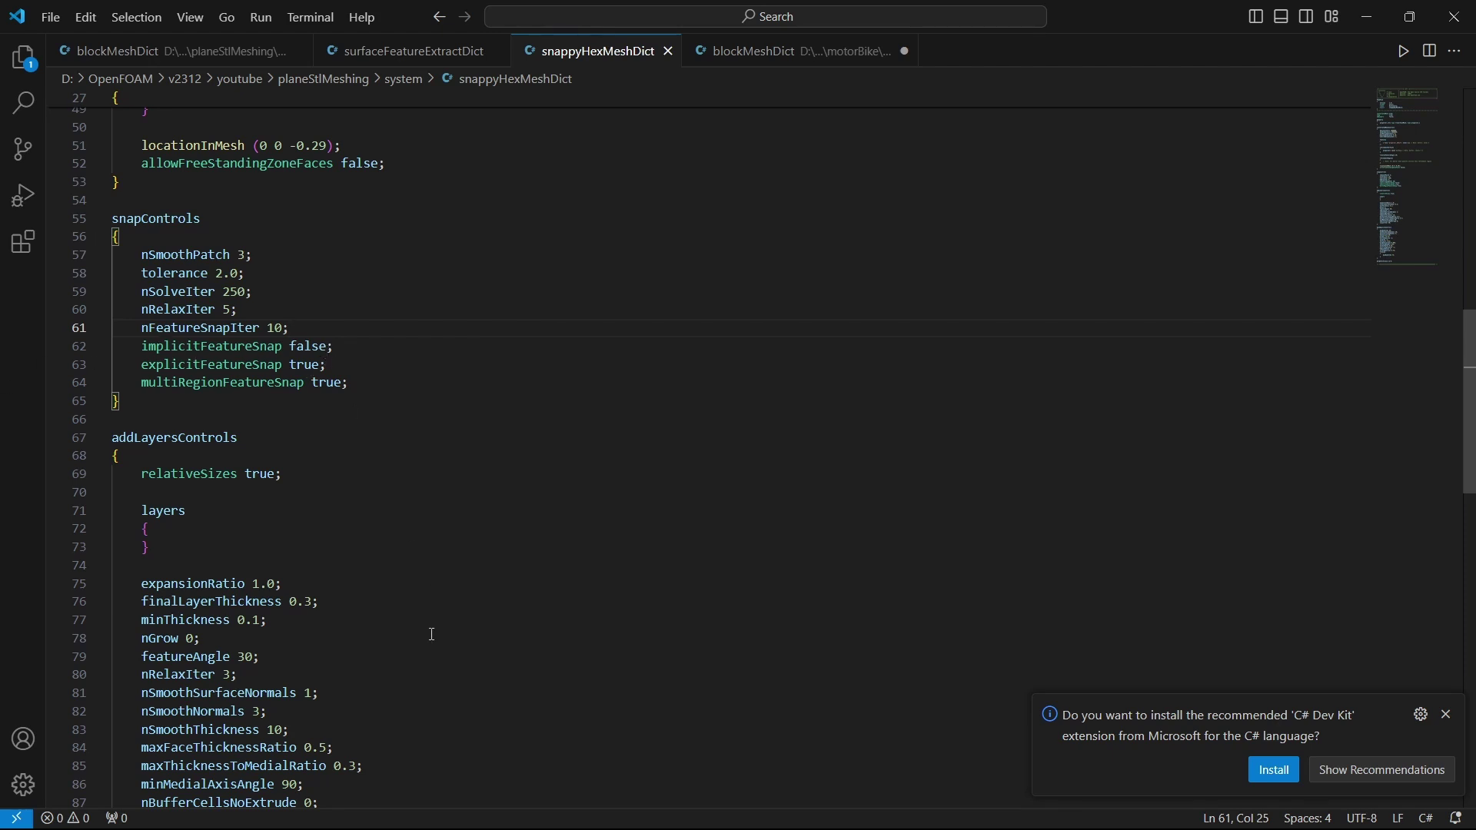
{"action": "scroll", "coordinate": [433, 635], "scroll_direction": "down", "scroll_amount": 2}
{"action": "scroll", "coordinate": [291, 413], "scroll_direction": "down", "scroll_amount": 2}
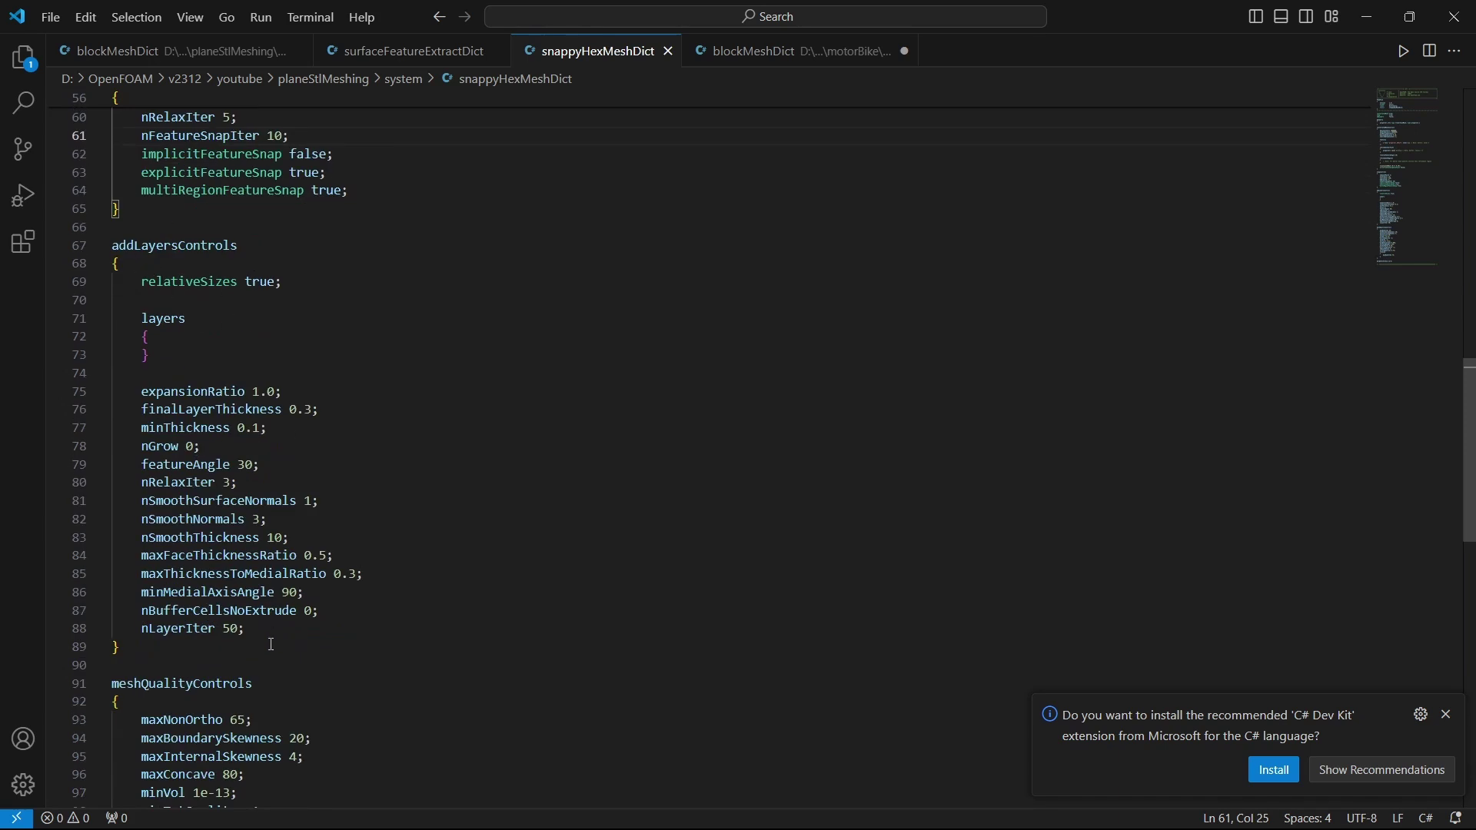
- Review the meshQualityControls and mergeTolerance entries in snappyHexMeshDict, and switch to the system folder in File Explorer
{"action": "scroll", "coordinate": [170, 312], "scroll_direction": "down", "scroll_amount": 6}
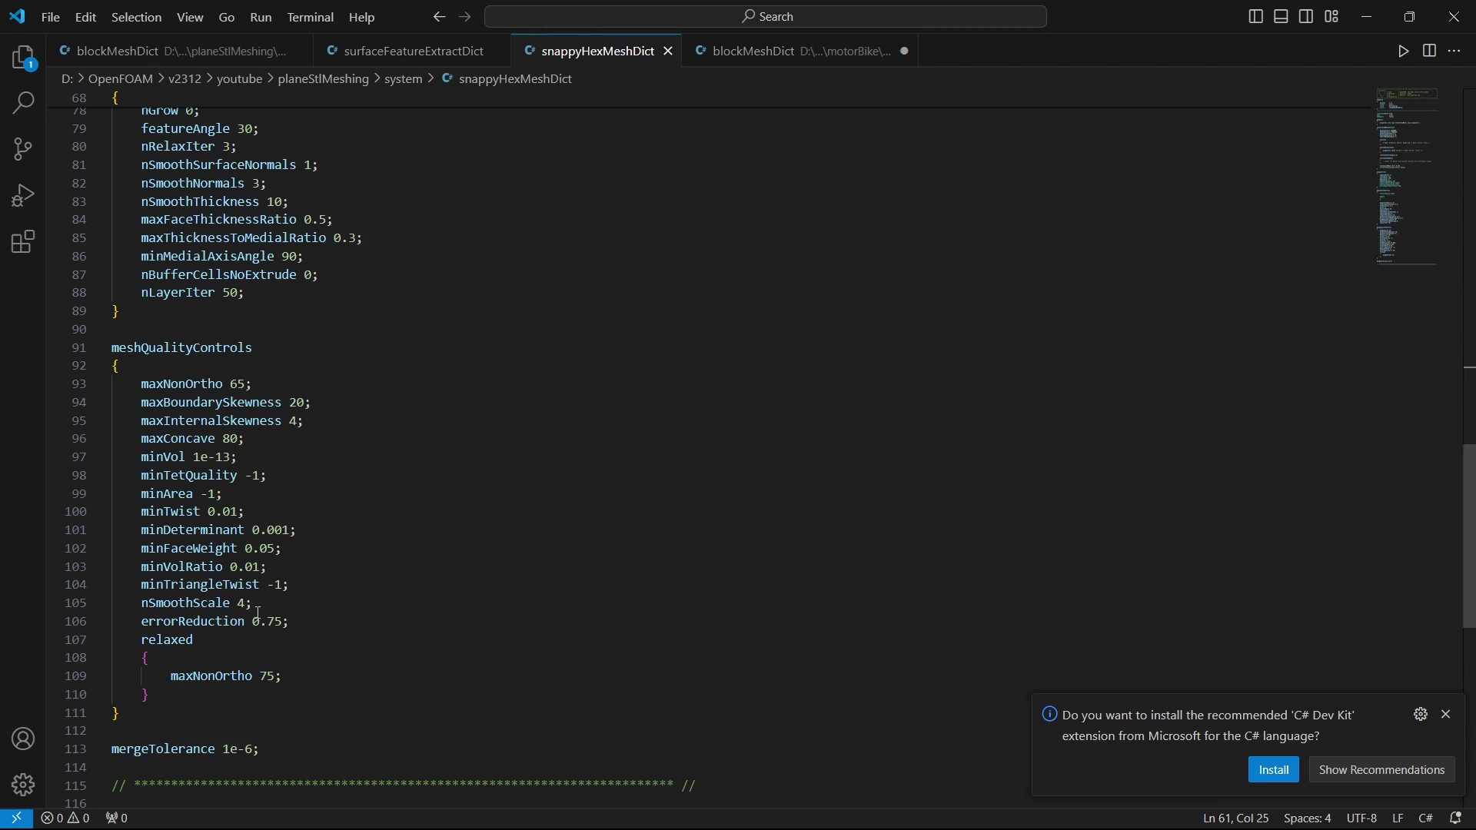
{"action": "key", "text": "alt+Tab"}
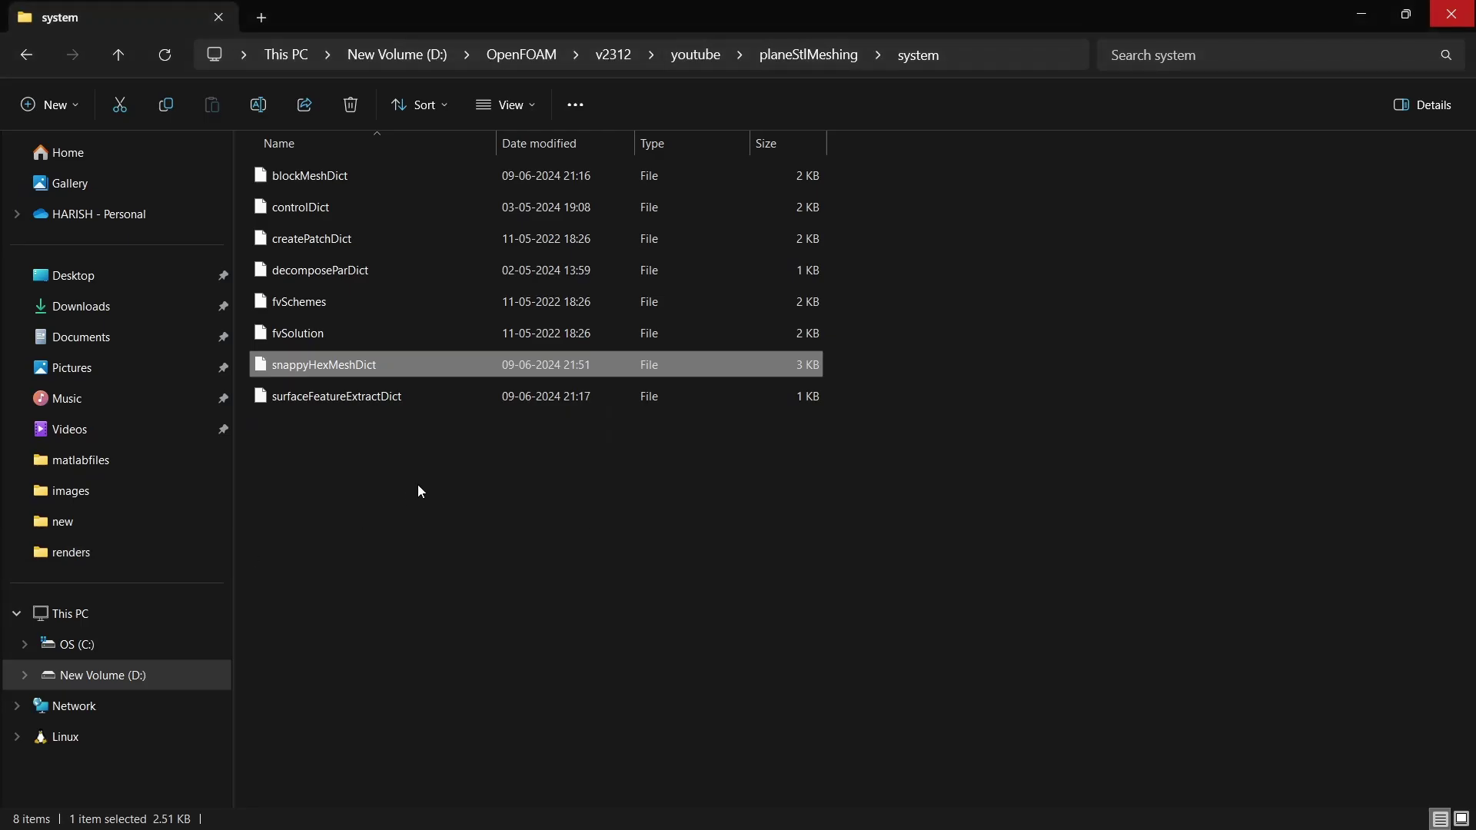
{"action": "left_click", "coordinate": [419, 486]}
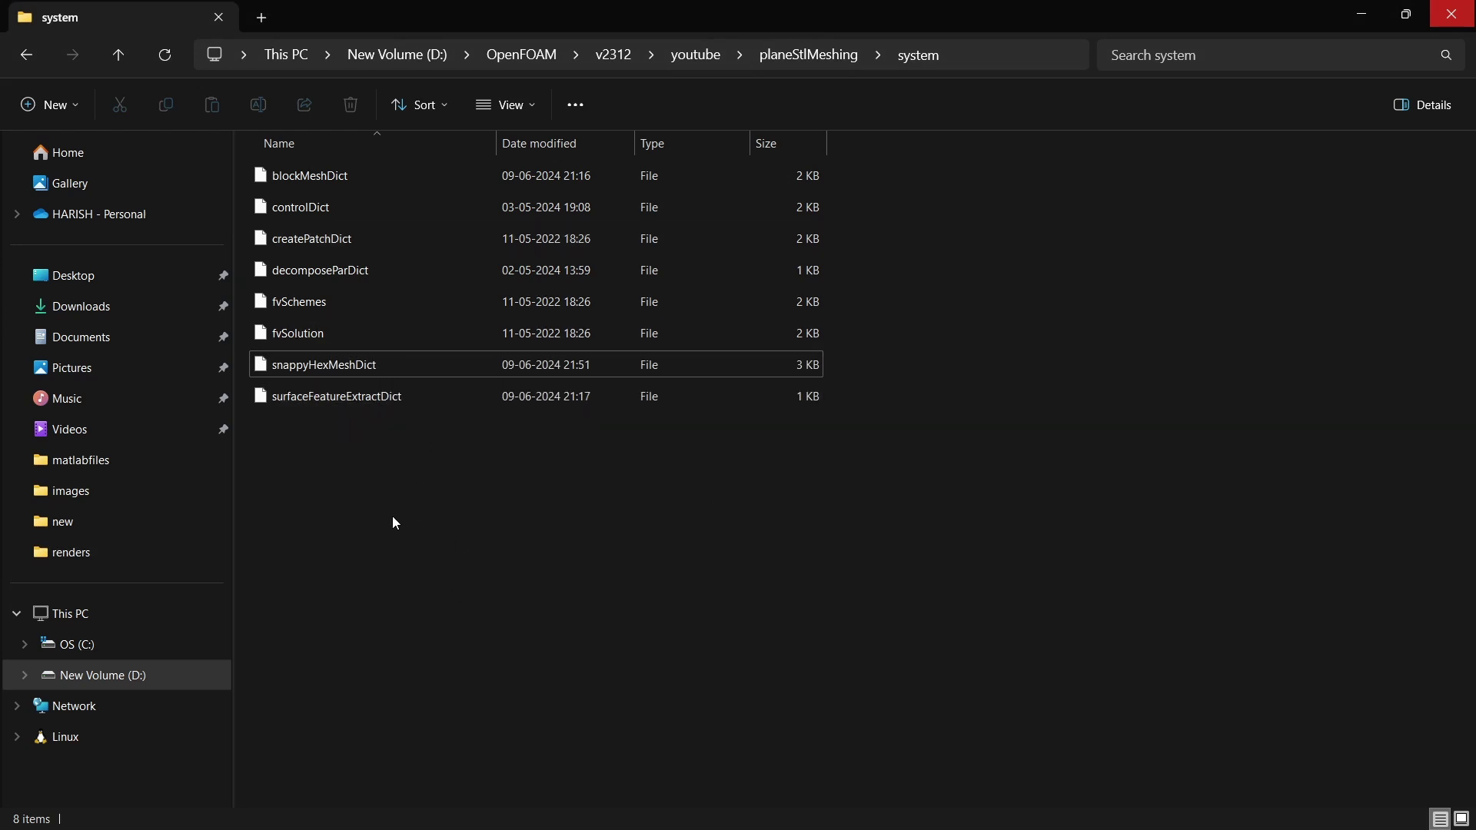
- Open decomposeParDict from the case's system folder in Visual Studio Code to check its subdomain count and decomposition method
{"action": "key", "text": "alt+Tab"}
{"action": "key", "text": "alt+Tab"}
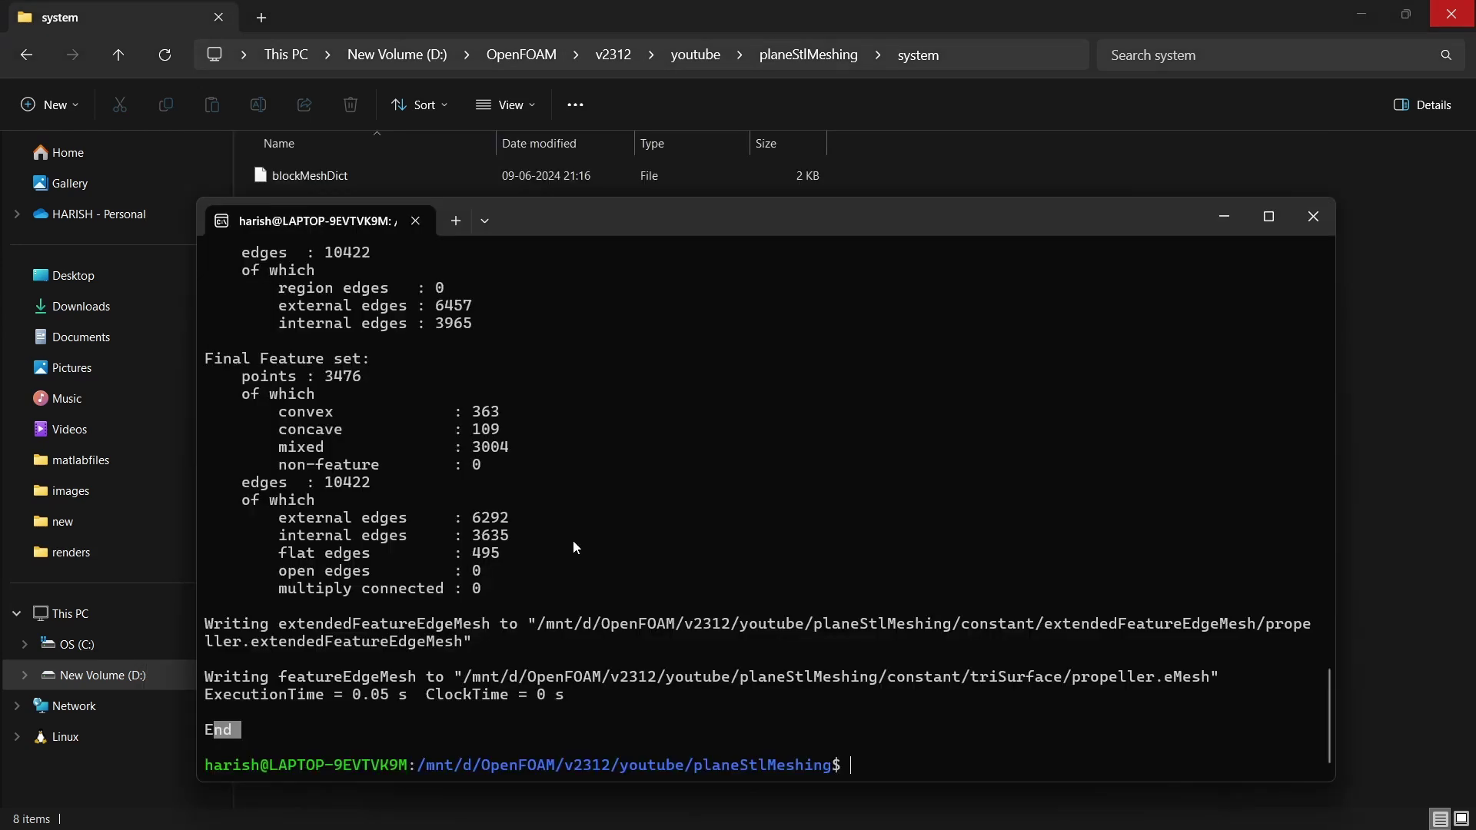
{"action": "key", "text": "alt+Tab"}
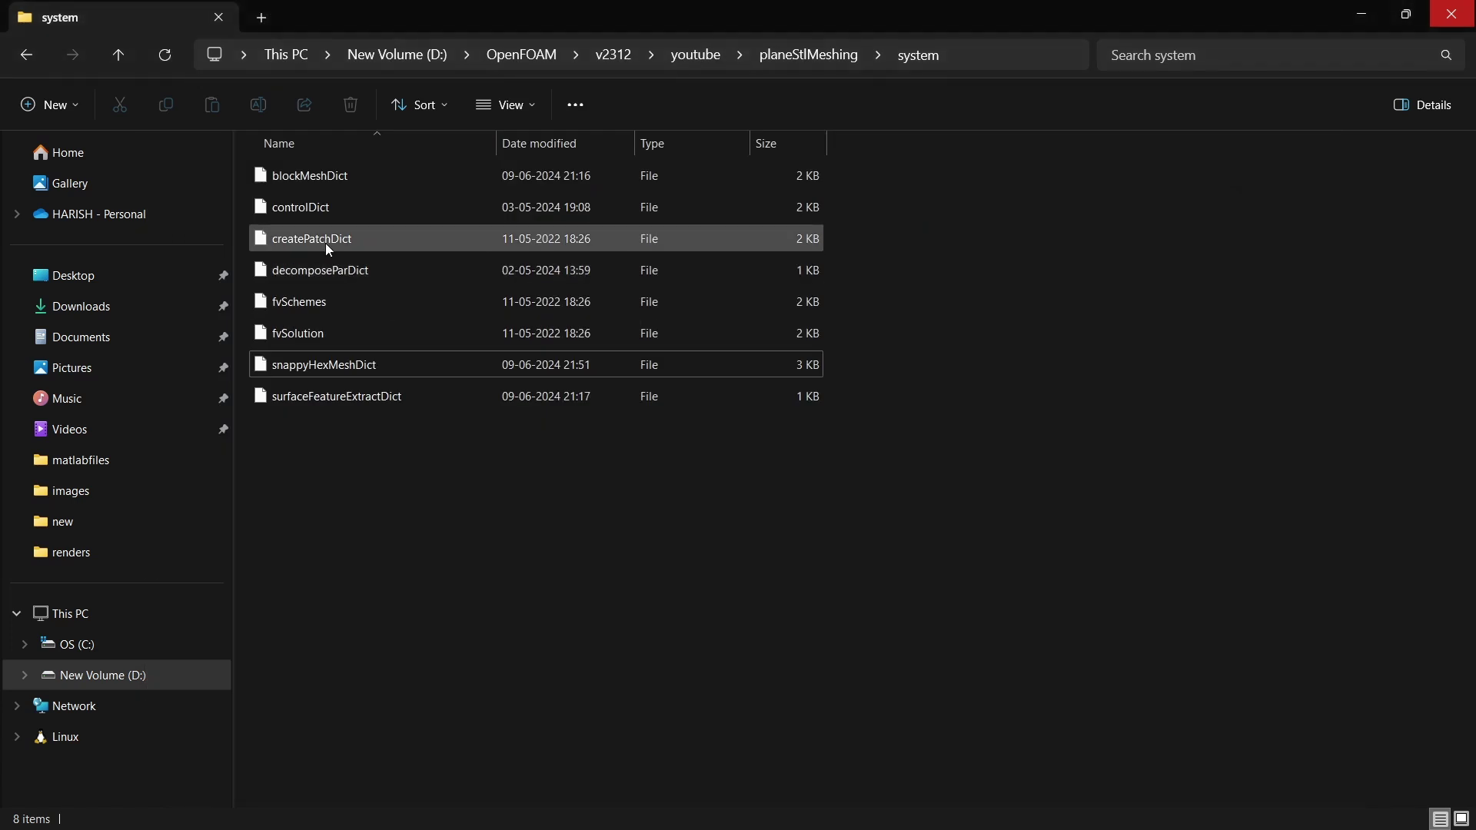
{"action": "double_click", "coordinate": [337, 270]}
{"action": "left_click", "coordinate": [654, 382]}
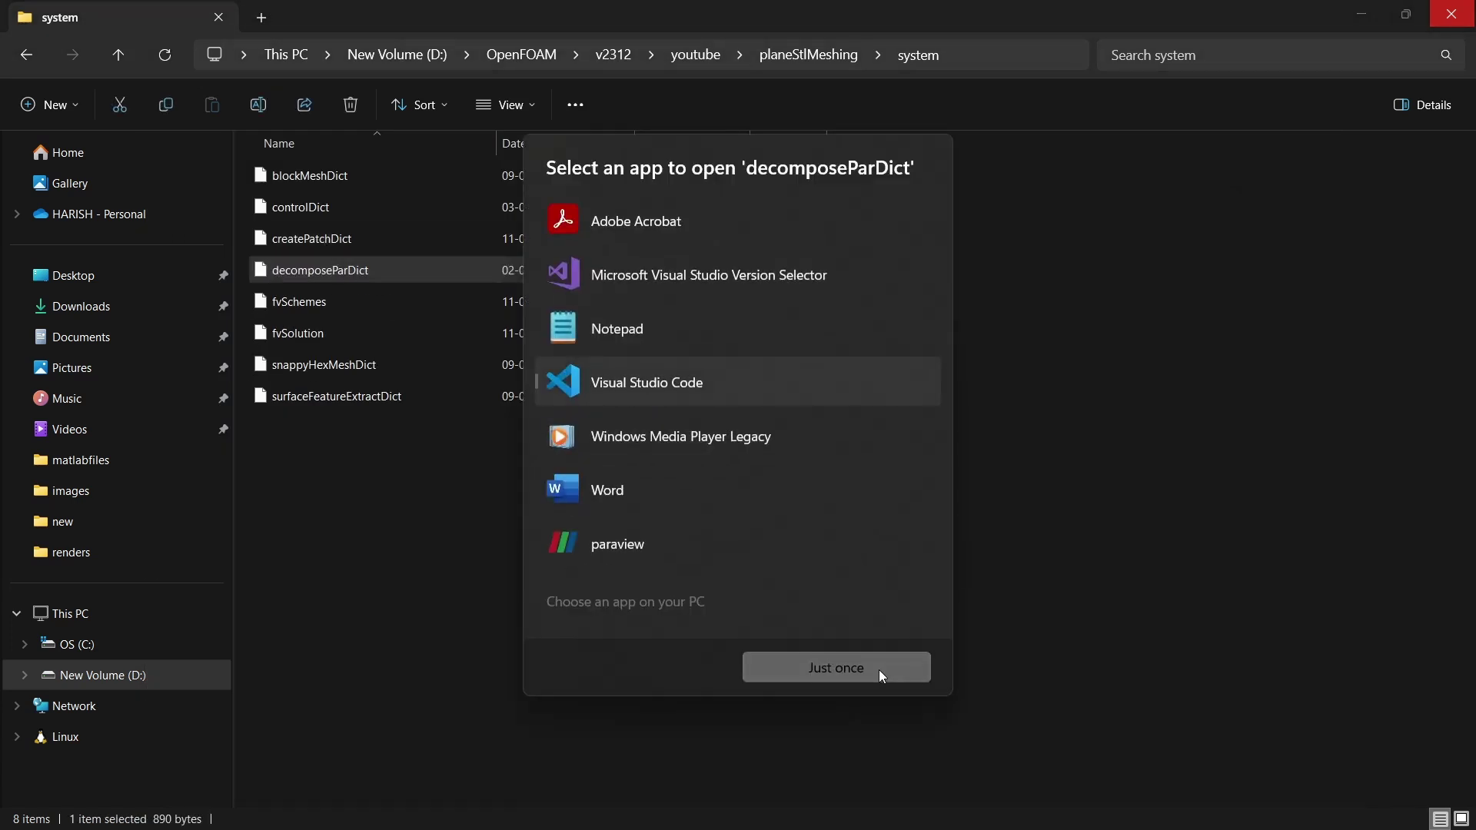
{"action": "left_click", "coordinate": [878, 670]}
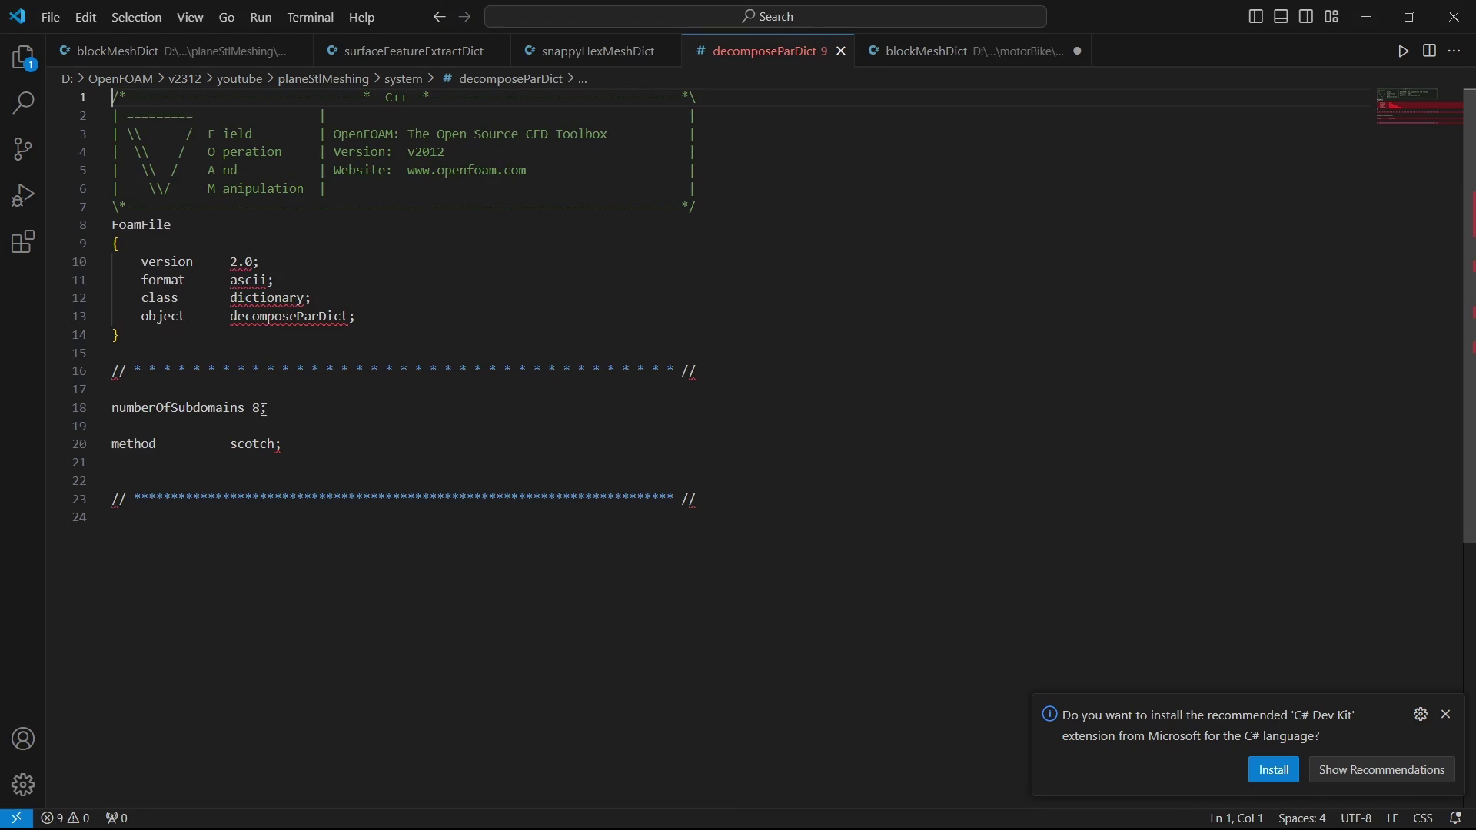
- Switch to the terminal and run decomposePar in the planeStlMeshing case
{"action": "key", "text": "alt+Tab"}
{"action": "key", "text": "alt+Tab"}
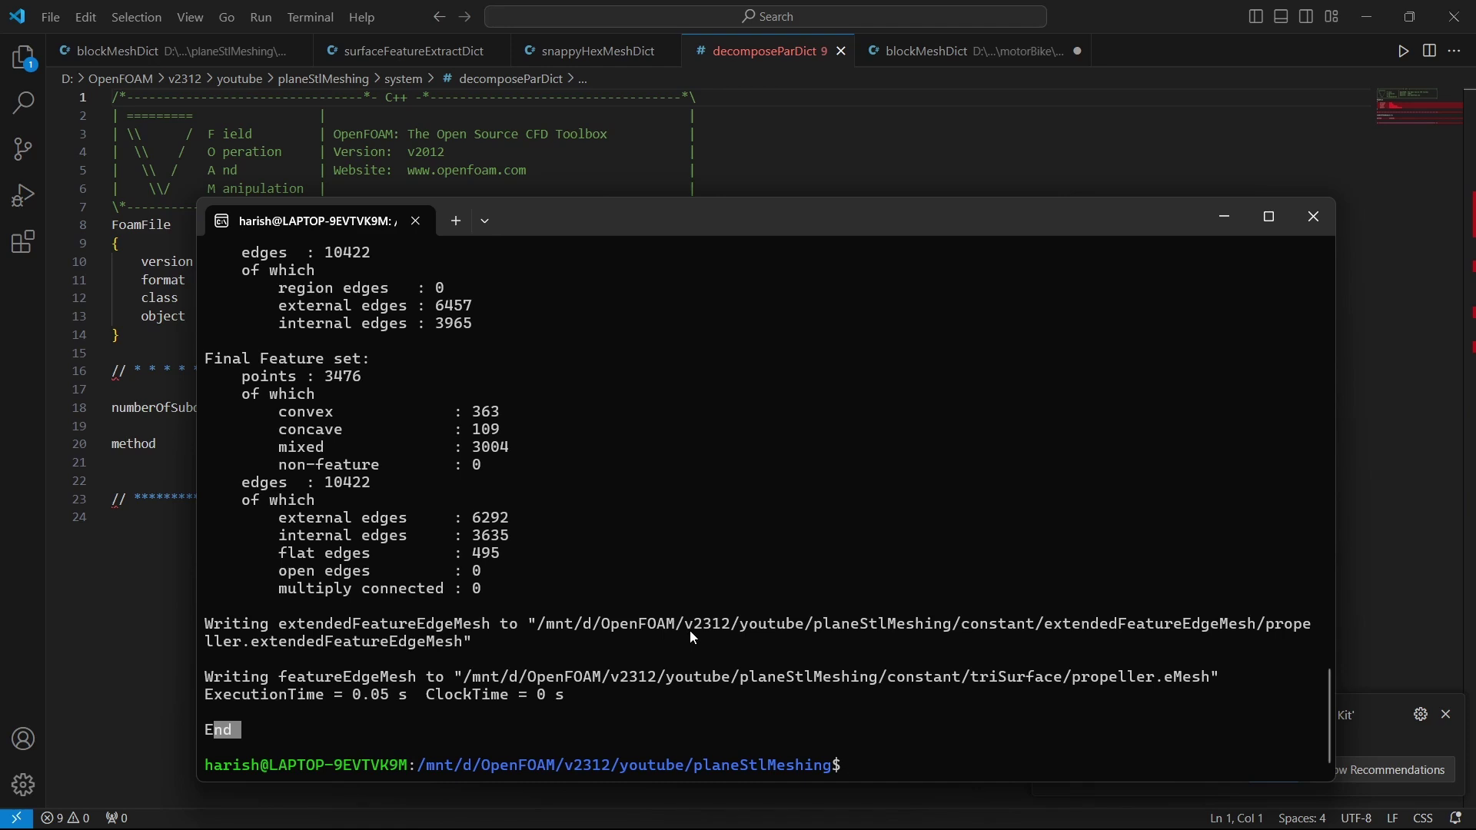
{"action": "type", "text": "decomposePar"}
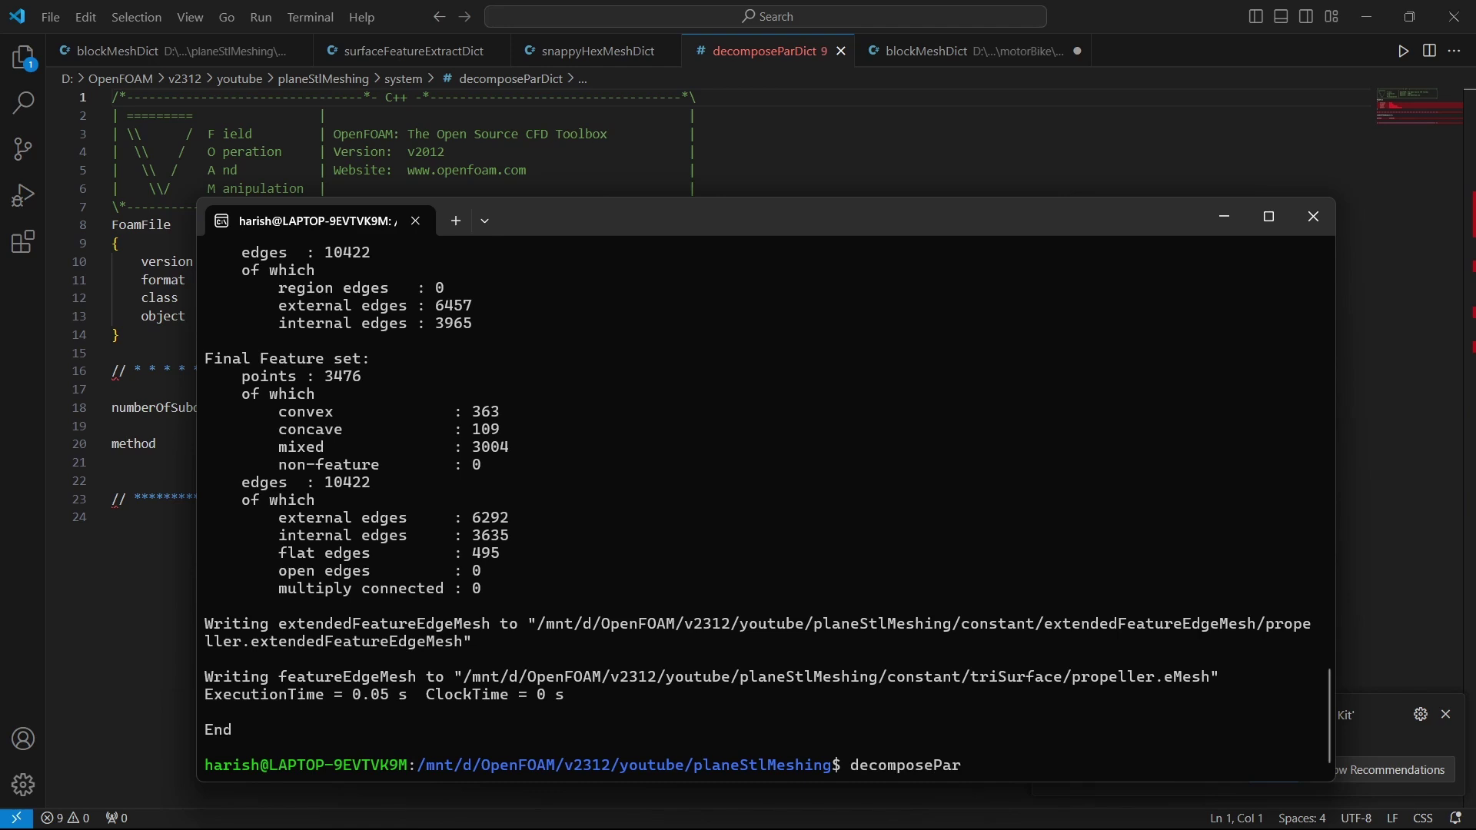
{"action": "key", "text": "Return"}
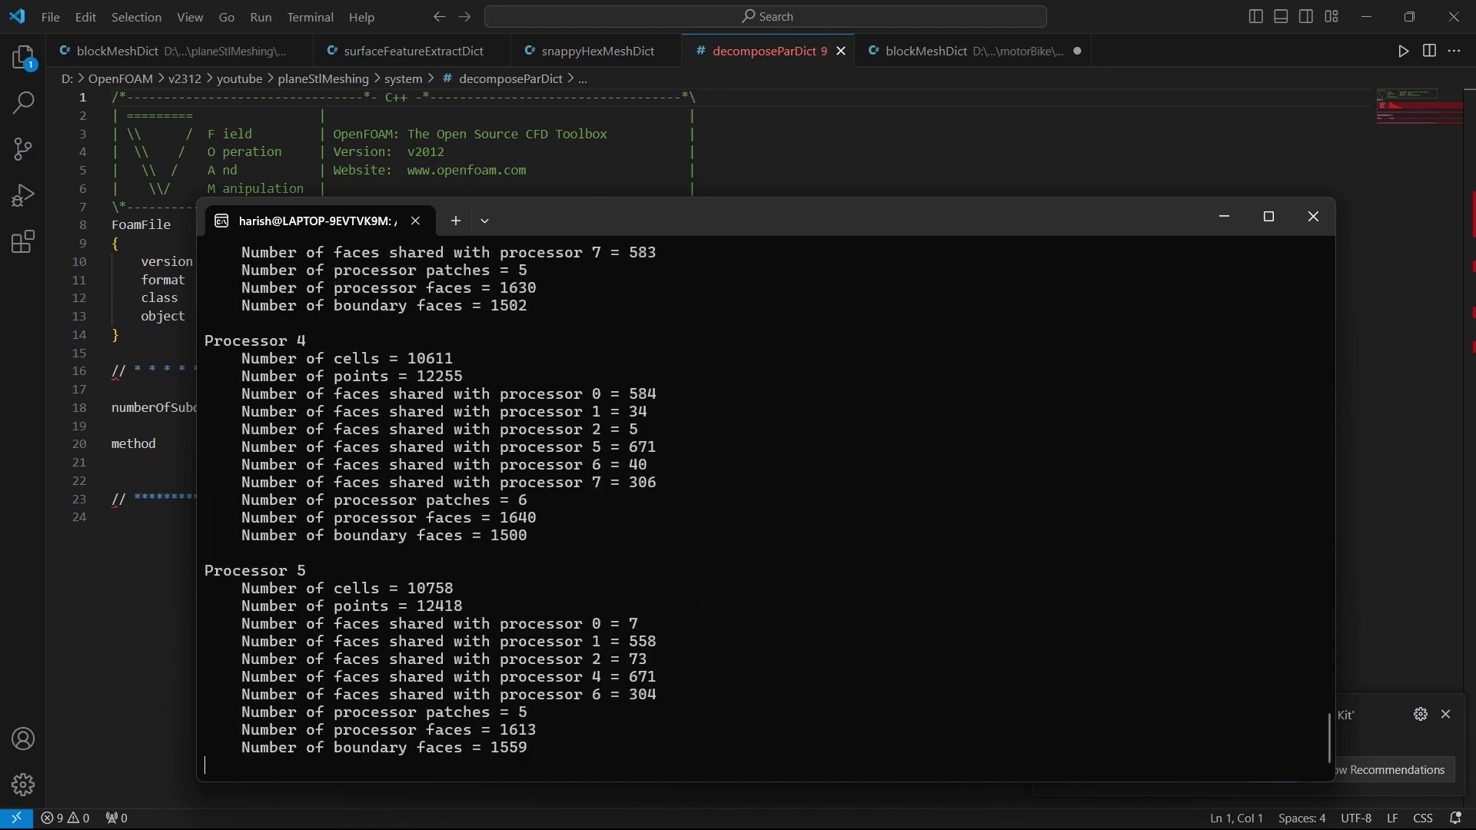
- Switch to File Explorer and check the planeStlMeshing case folder for the generated processor folders
{"action": "key", "text": "alt+Tab"}
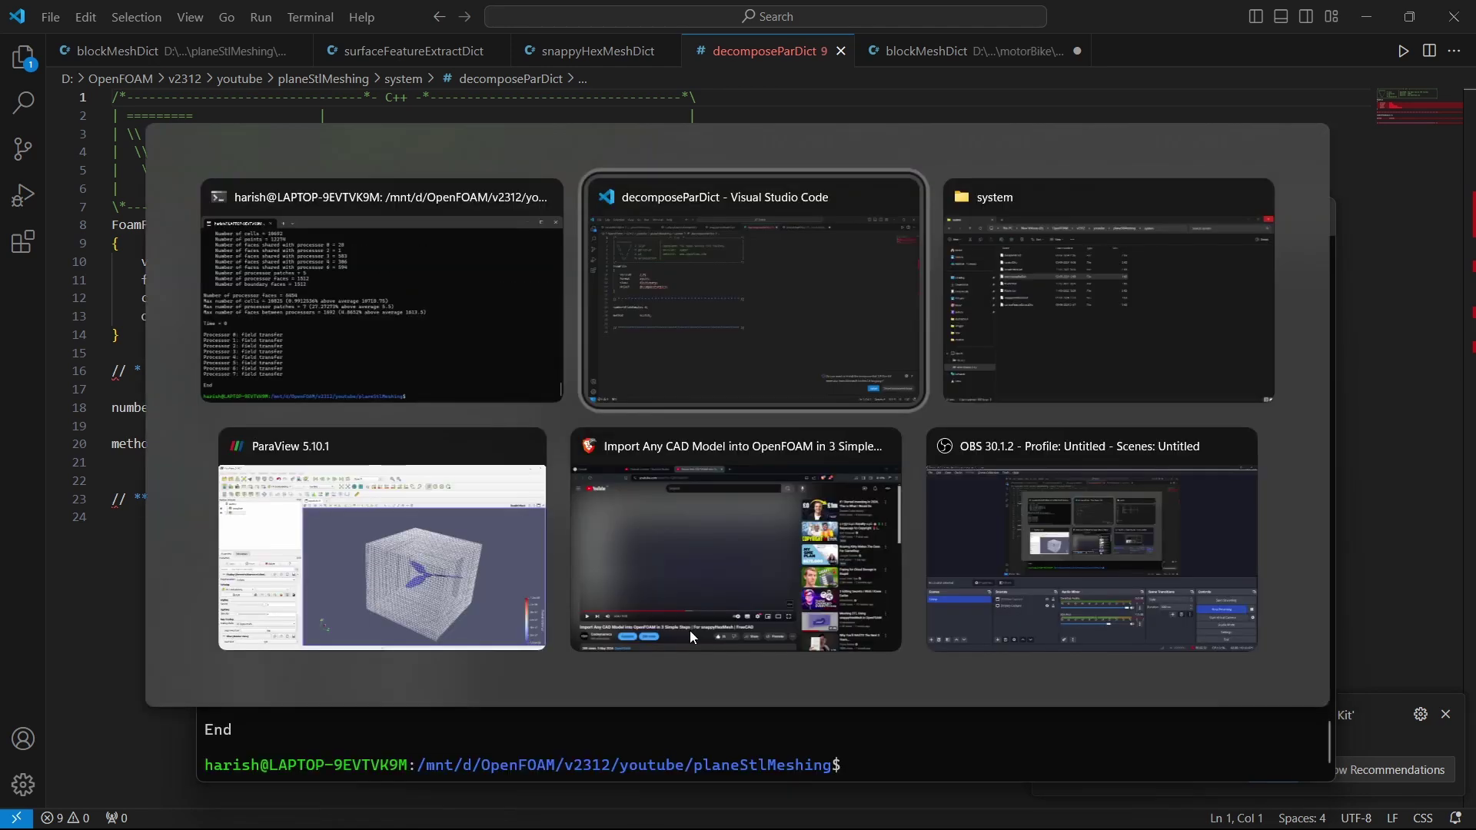
{"action": "key", "text": "alt+Tab"}
{"action": "key", "text": "alt+Up"}
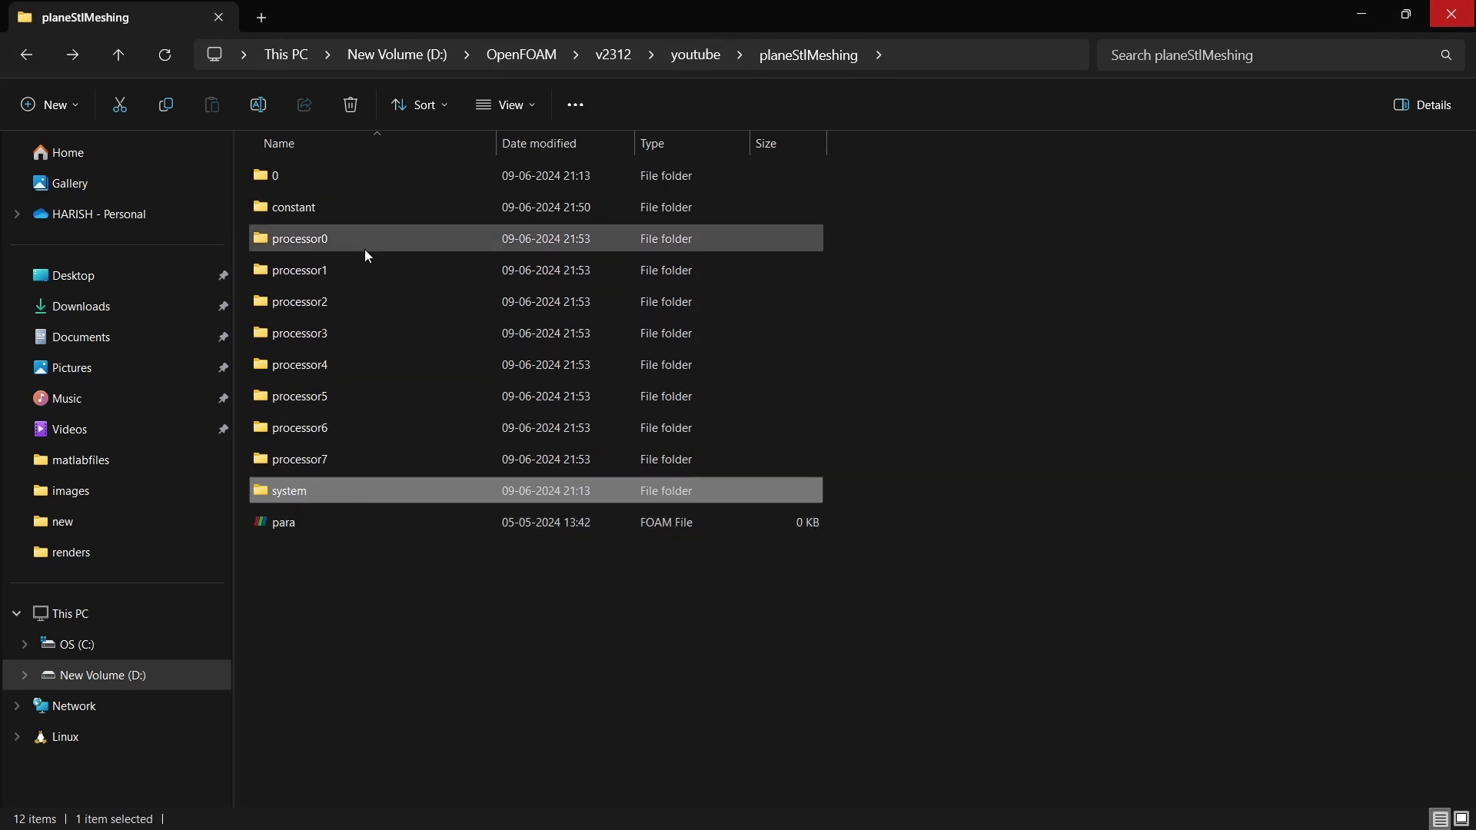
{"action": "left_click", "coordinate": [407, 607]}
- Run snappyHexMesh in parallel from the terminal with mpirun -np 8 snappyHexMesh -overwrite -parallel
{"action": "key", "text": "alt+Tab"}
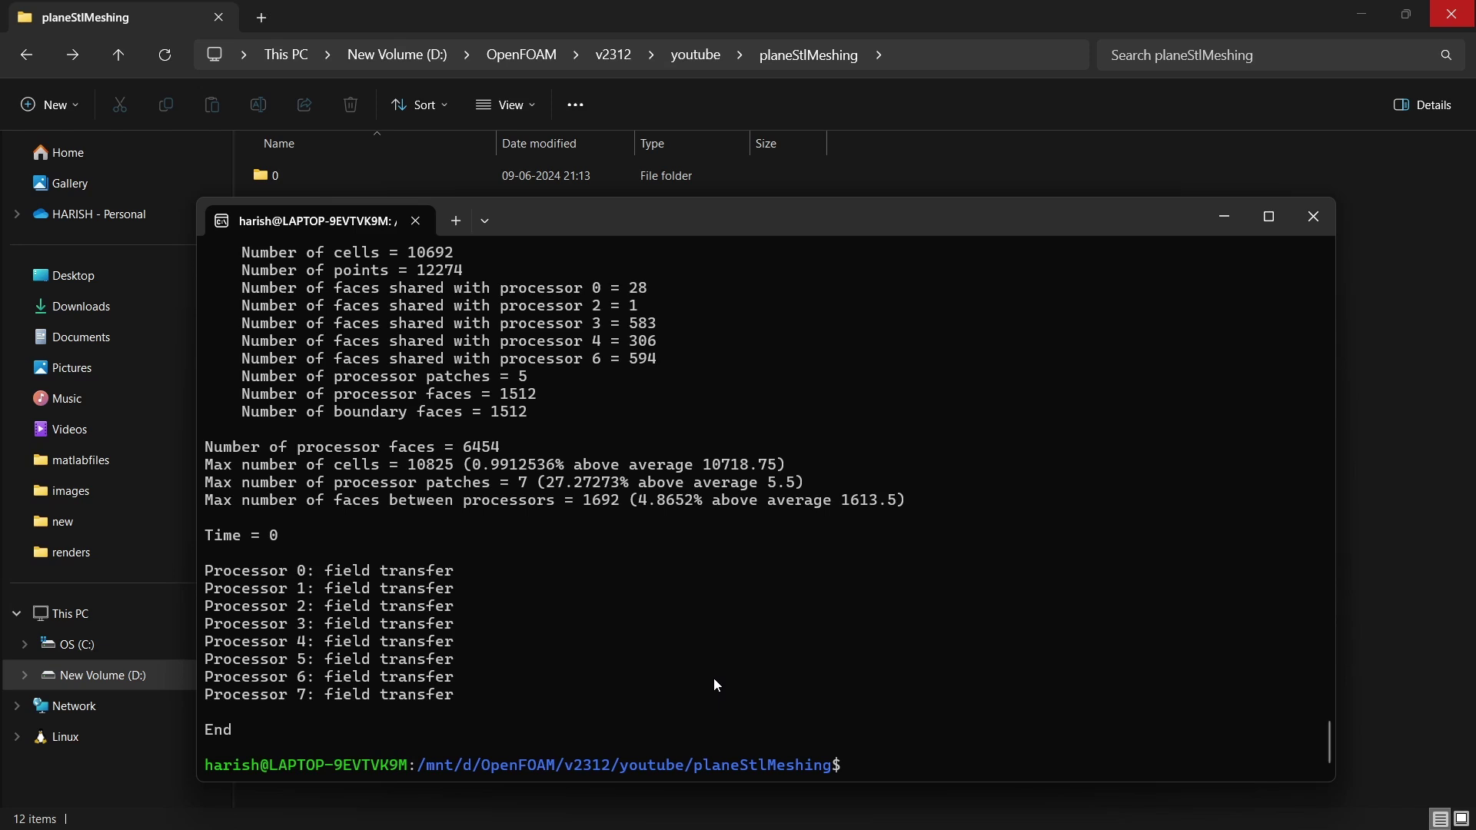
{"action": "type", "text": "snappyHexMesh -overwrite"}
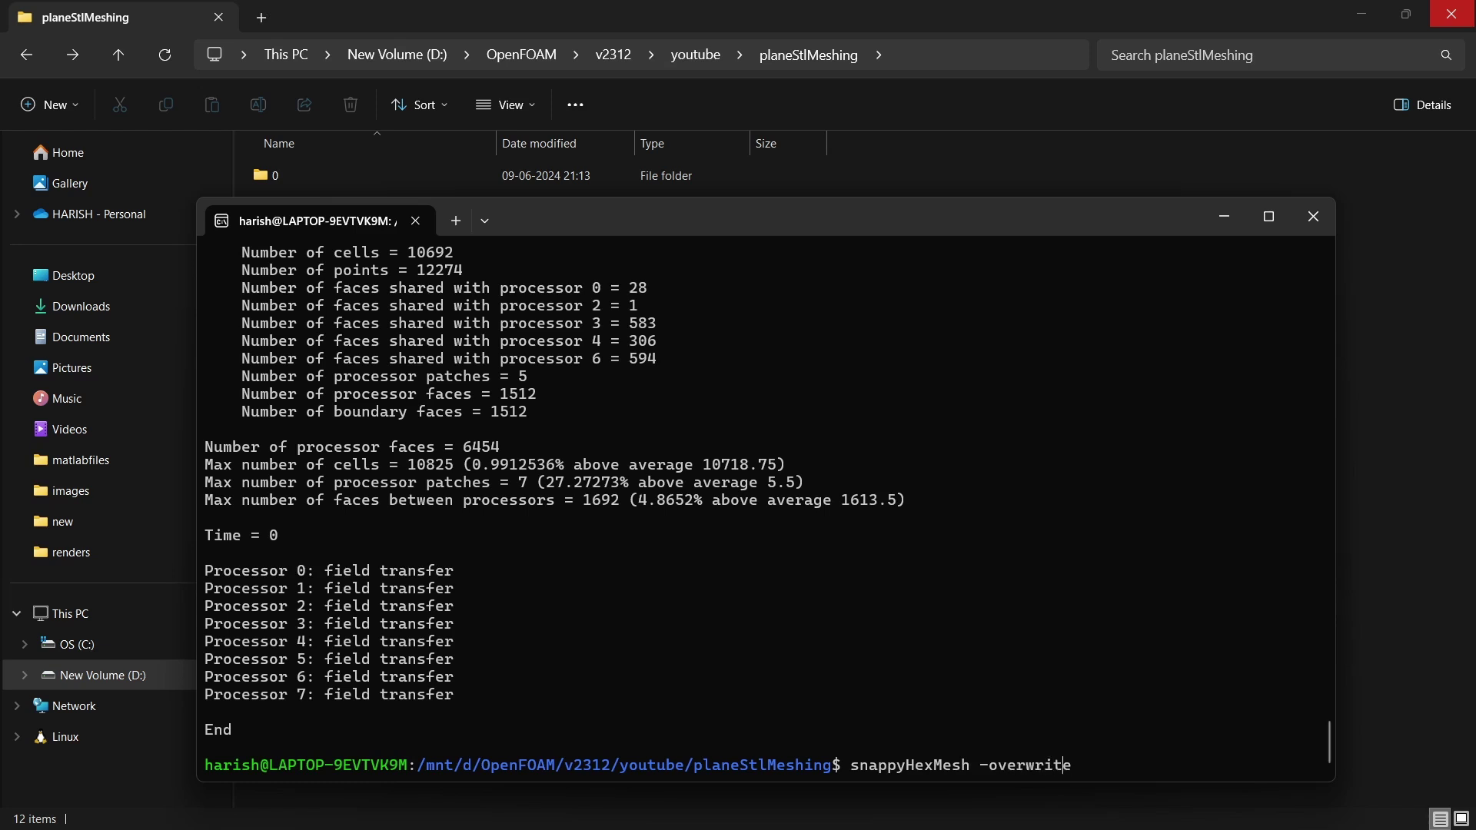
{"action": "key", "text": "Left"}
{"action": "key", "text": "Left"}
{"action": "key", "text": "Left"}
{"action": "key", "text": "Left"}
{"action": "key", "text": "Left"}
{"action": "key", "text": "Left"}
{"action": "key", "text": "Left"}
{"action": "key", "text": "Left"}
{"action": "key", "text": "Left"}
{"action": "key", "text": "Left"}
{"action": "key", "text": "Left"}
{"action": "key", "text": "Left"}
{"action": "key", "text": "Left"}
{"action": "key", "text": "Left"}
{"action": "key", "text": "Left"}
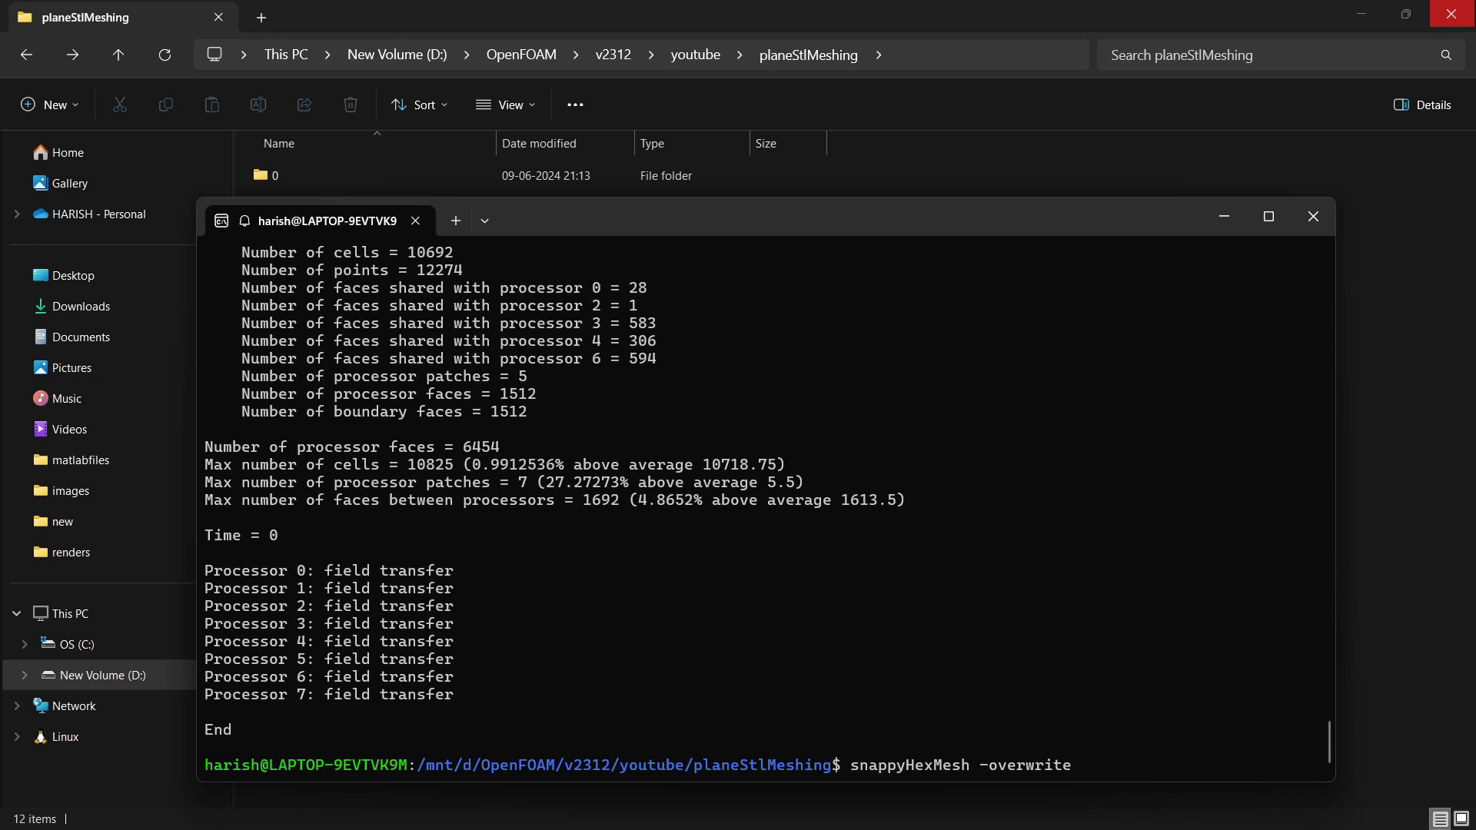
{"action": "type", "text": "mpirun "}
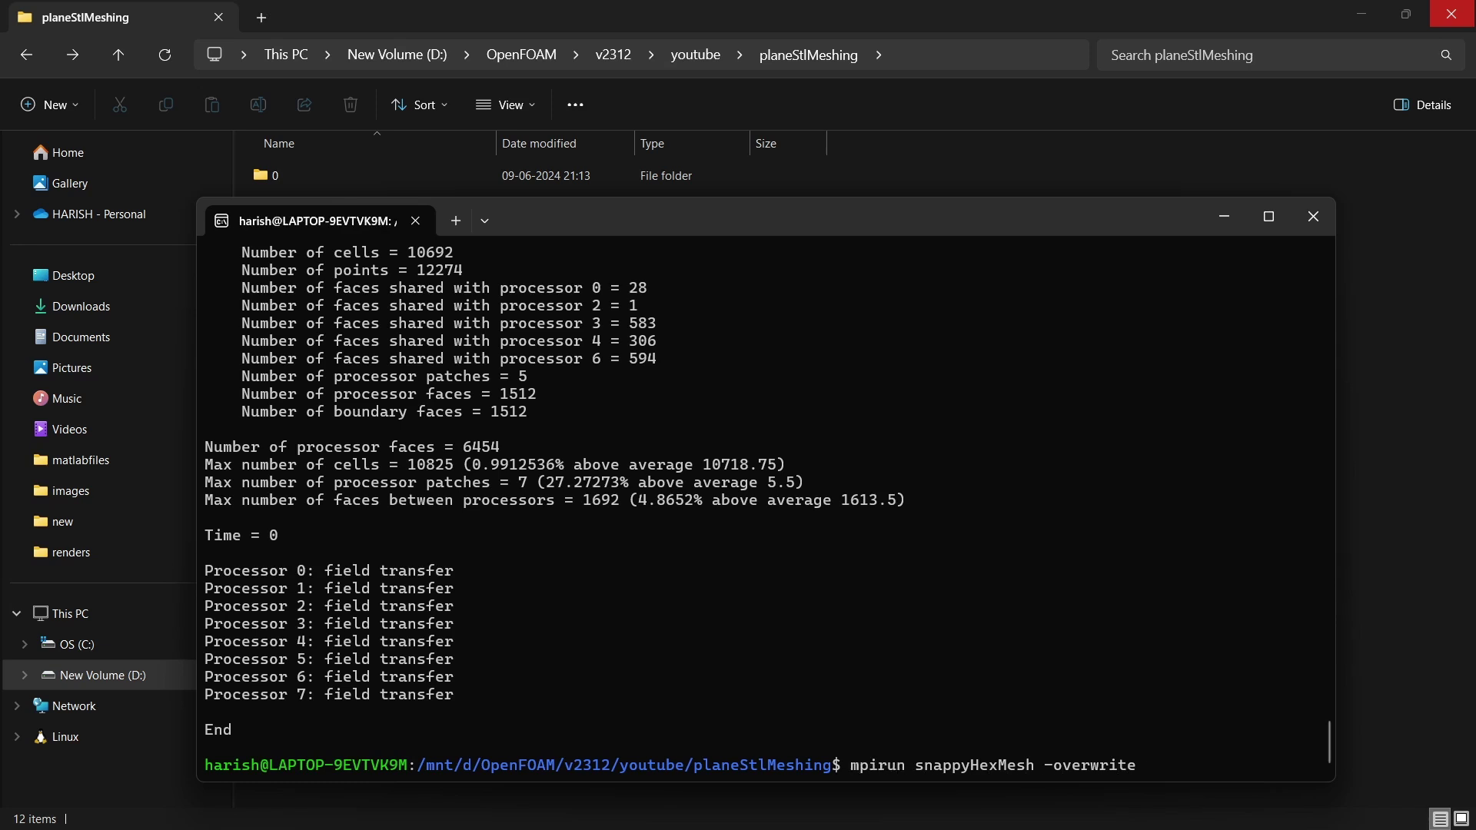
{"action": "type", "text": "-np 8"}
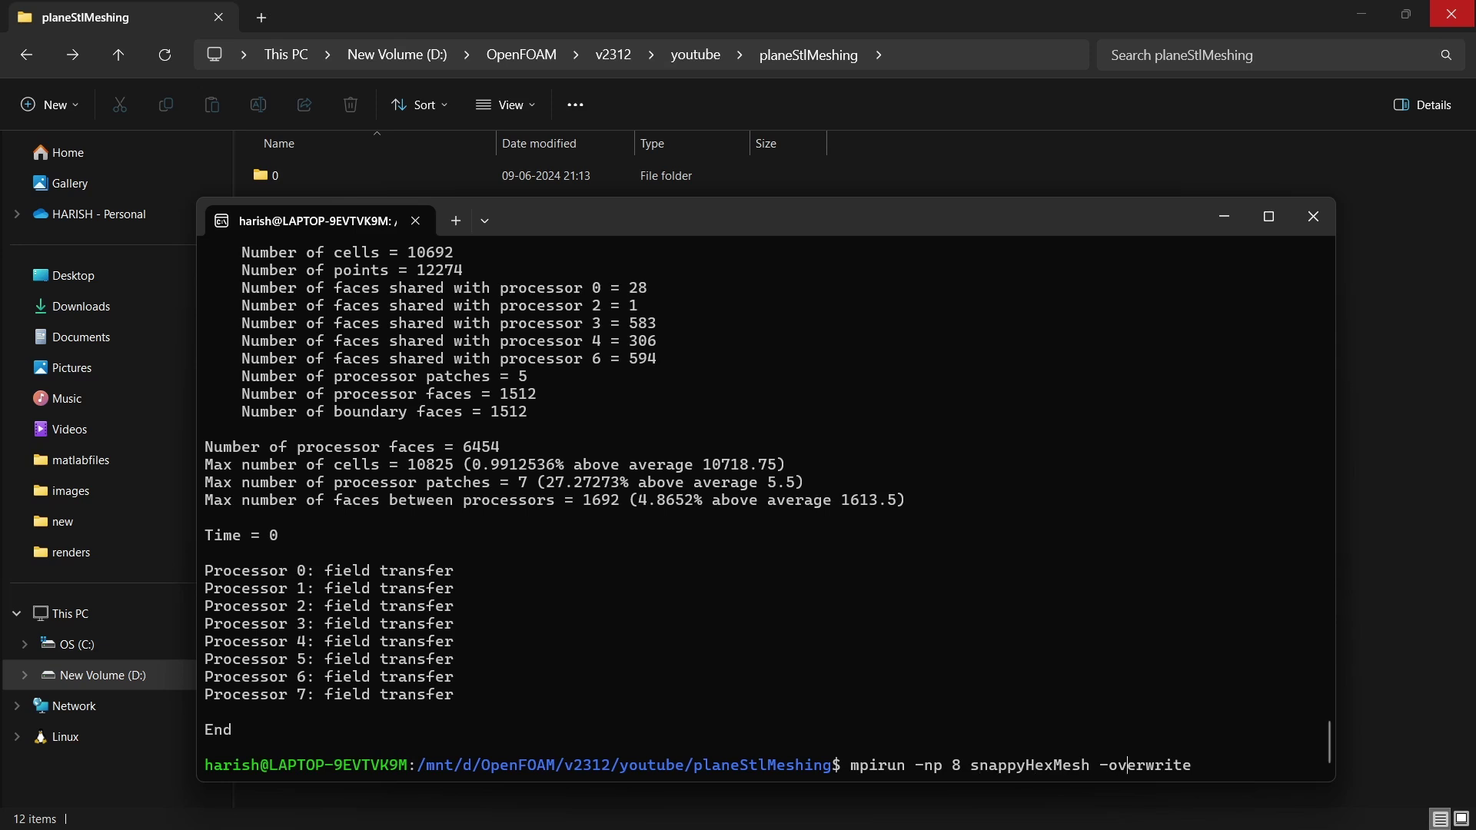
{"action": "key", "text": "End"}
{"action": "type", "text": "-"}
{"action": "type", "text": "parallel"}
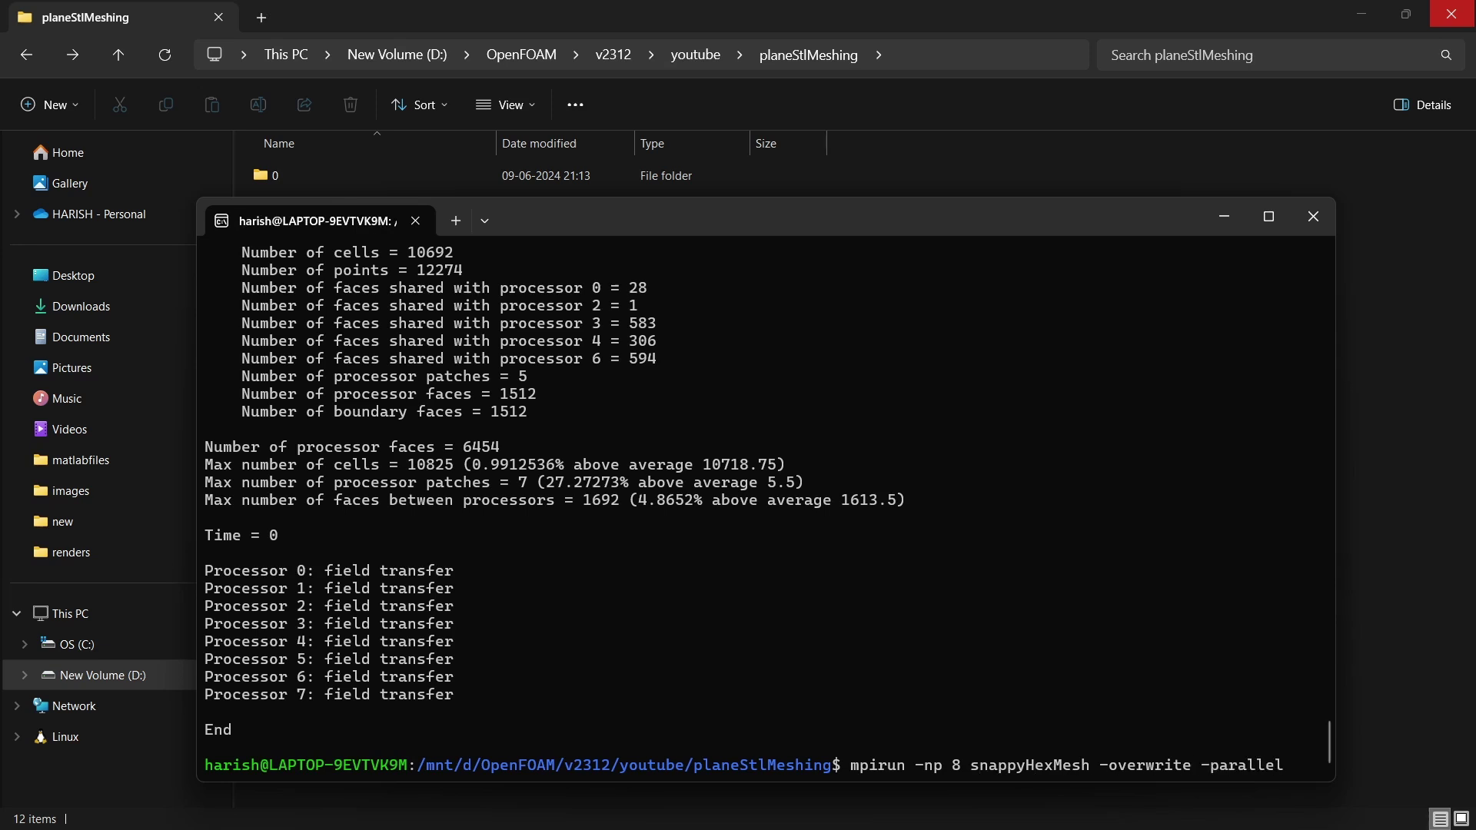
{"action": "key", "text": "Return"}
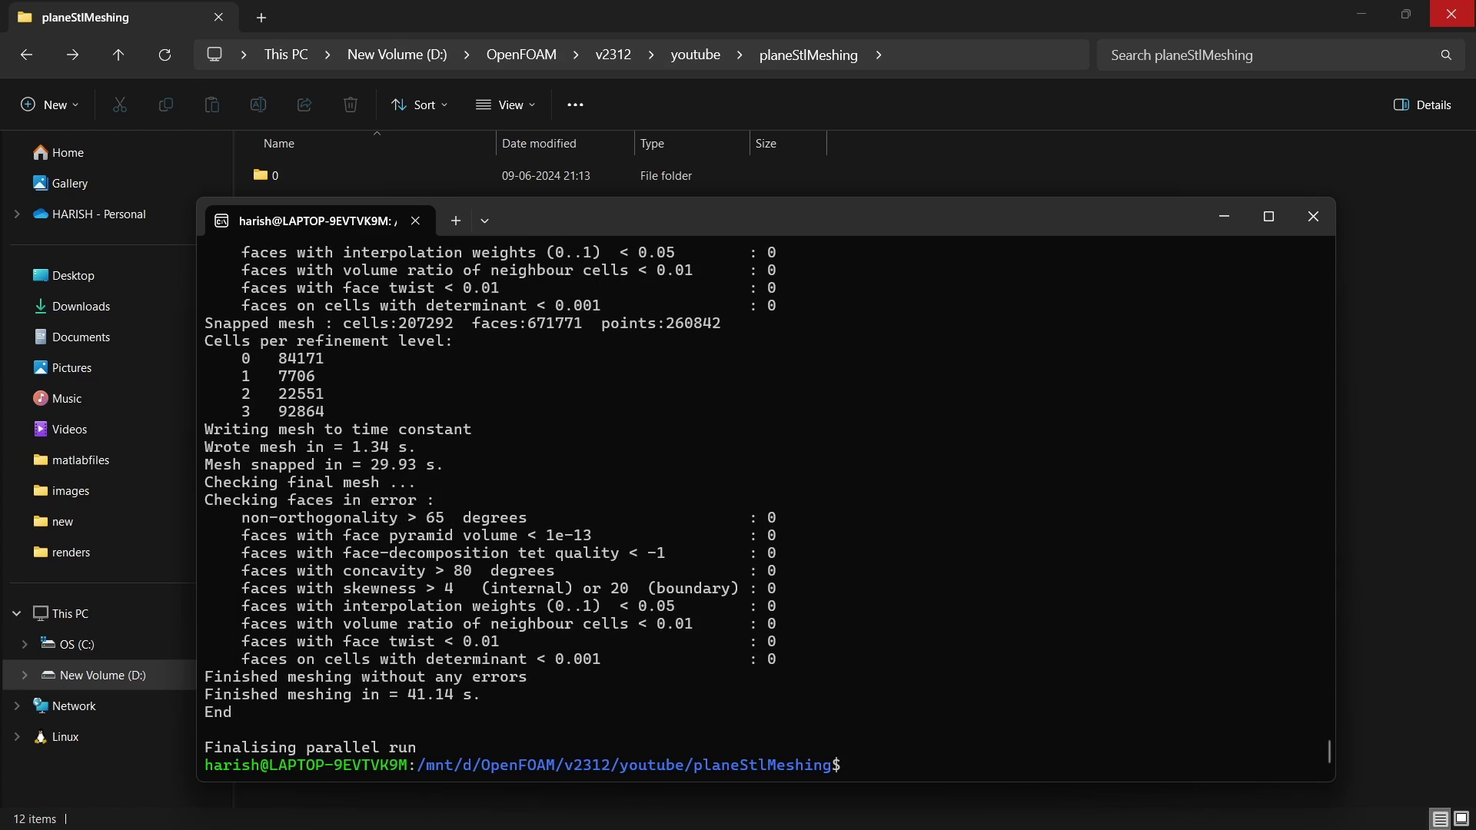
- Reconstruct the decomposed mesh by running reconstructParMesh -constant
{"action": "type", "text": "reconstructParMesh -consta"}
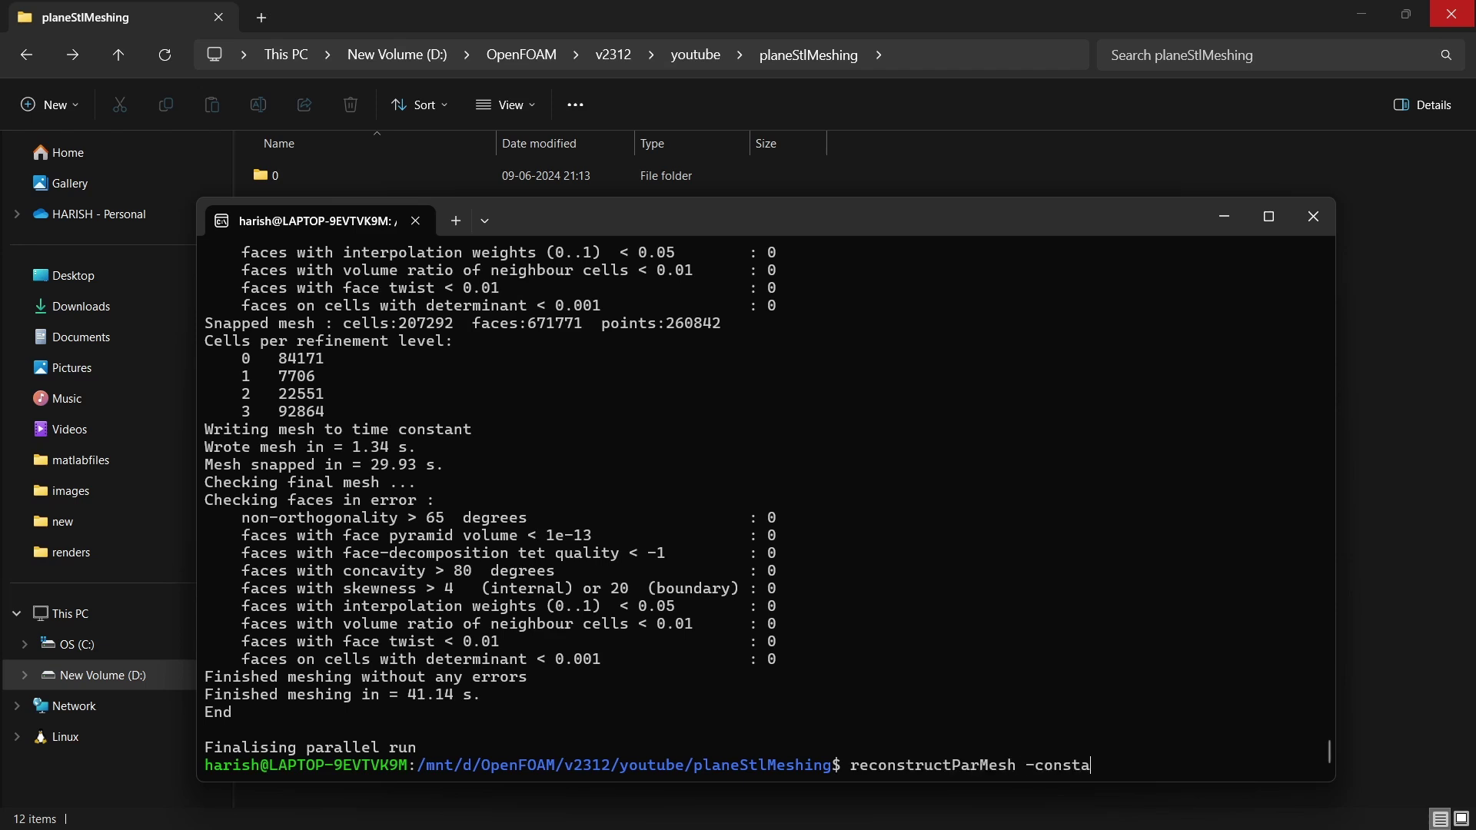
{"action": "type", "text": "nt"}
{"action": "key", "text": "Return"}
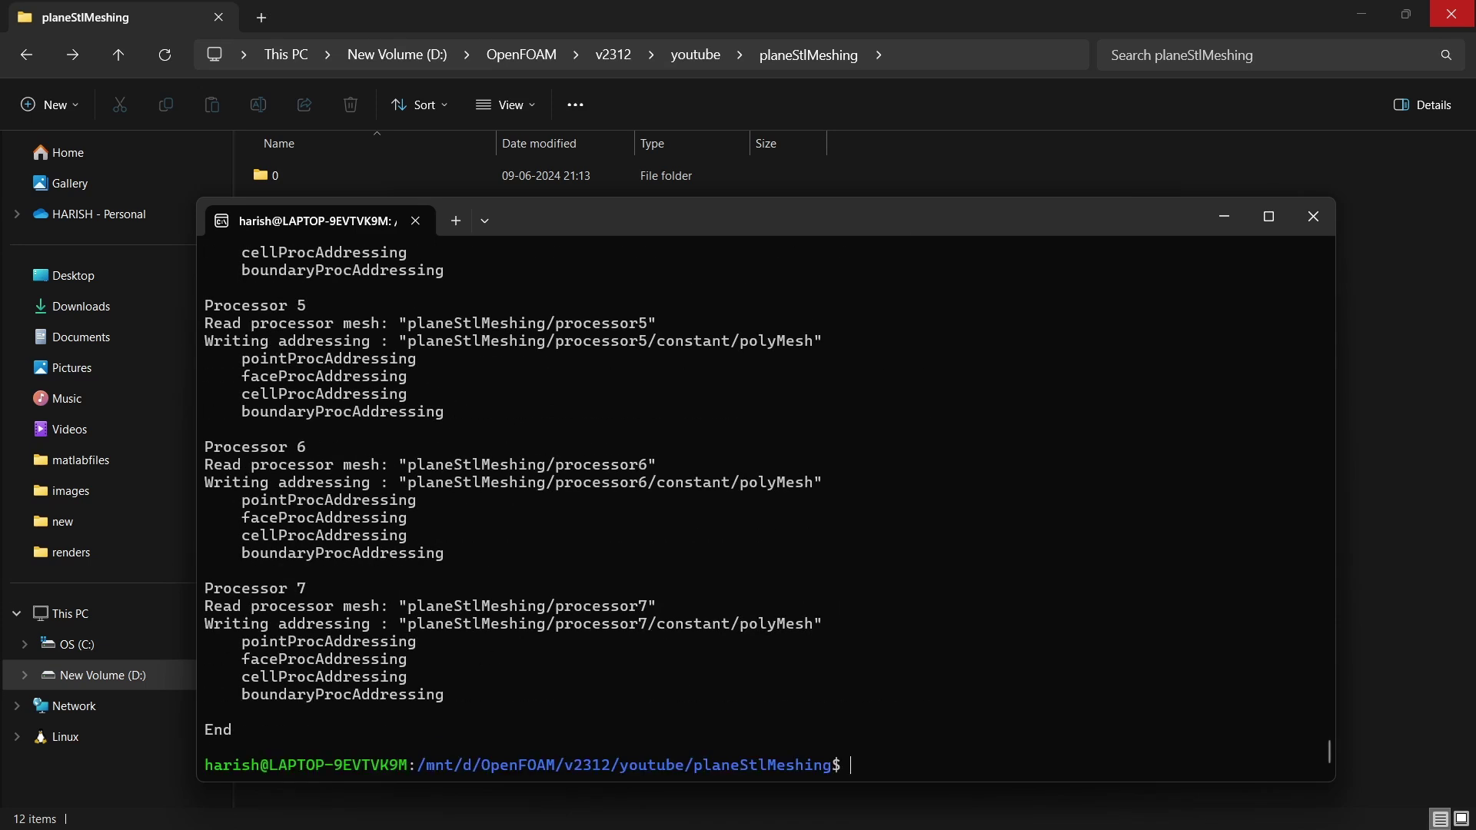
- Switch to ParaView, hide propeller.stl and refresh para.foam to load the reconstructed mesh
{"action": "key", "text": "alt+Tab"}
{"action": "key", "text": "alt+Tab"}
{"action": "key", "text": "alt+Tab"}
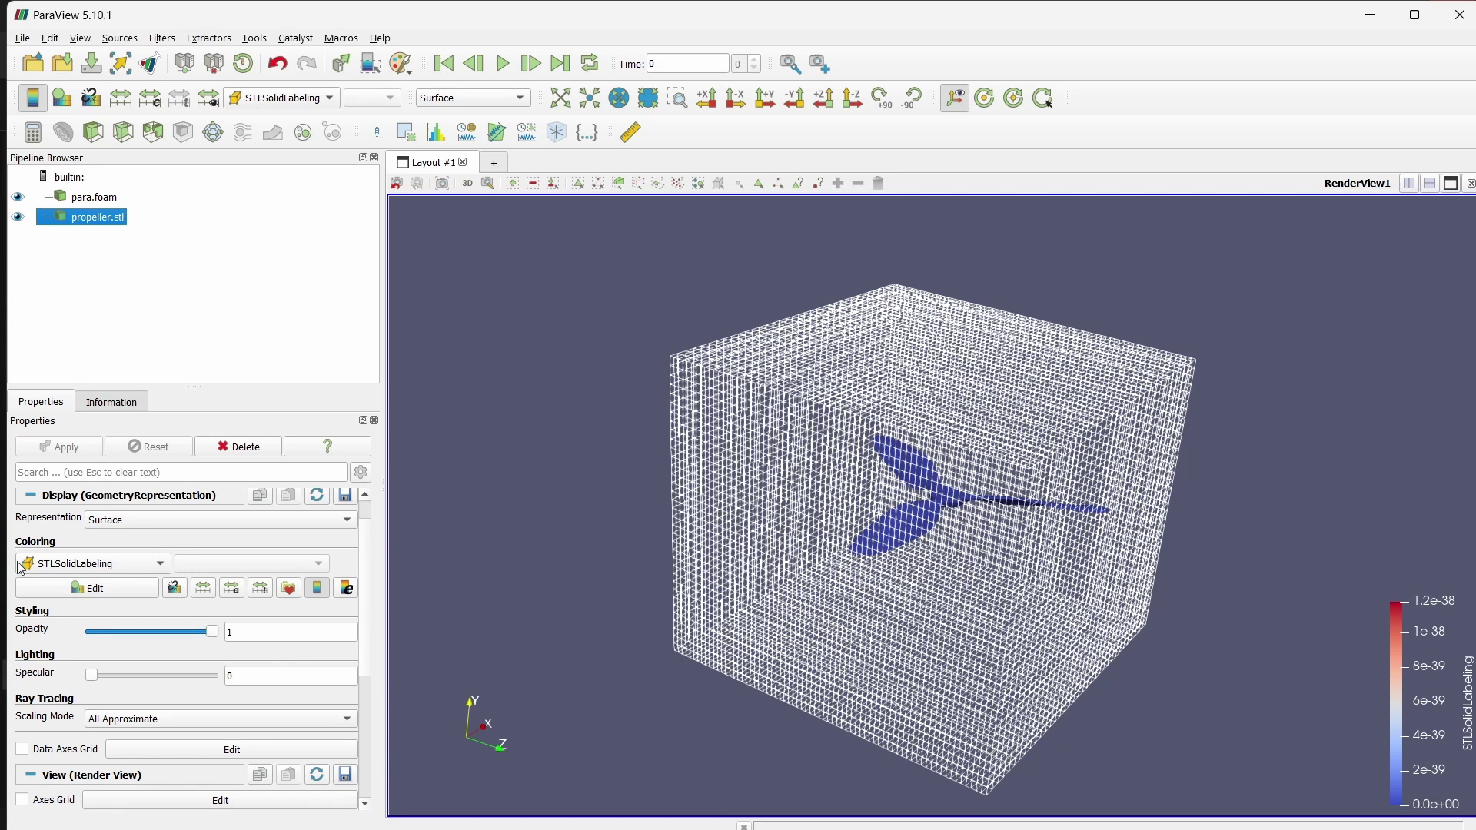
{"action": "left_click", "coordinate": [18, 217]}
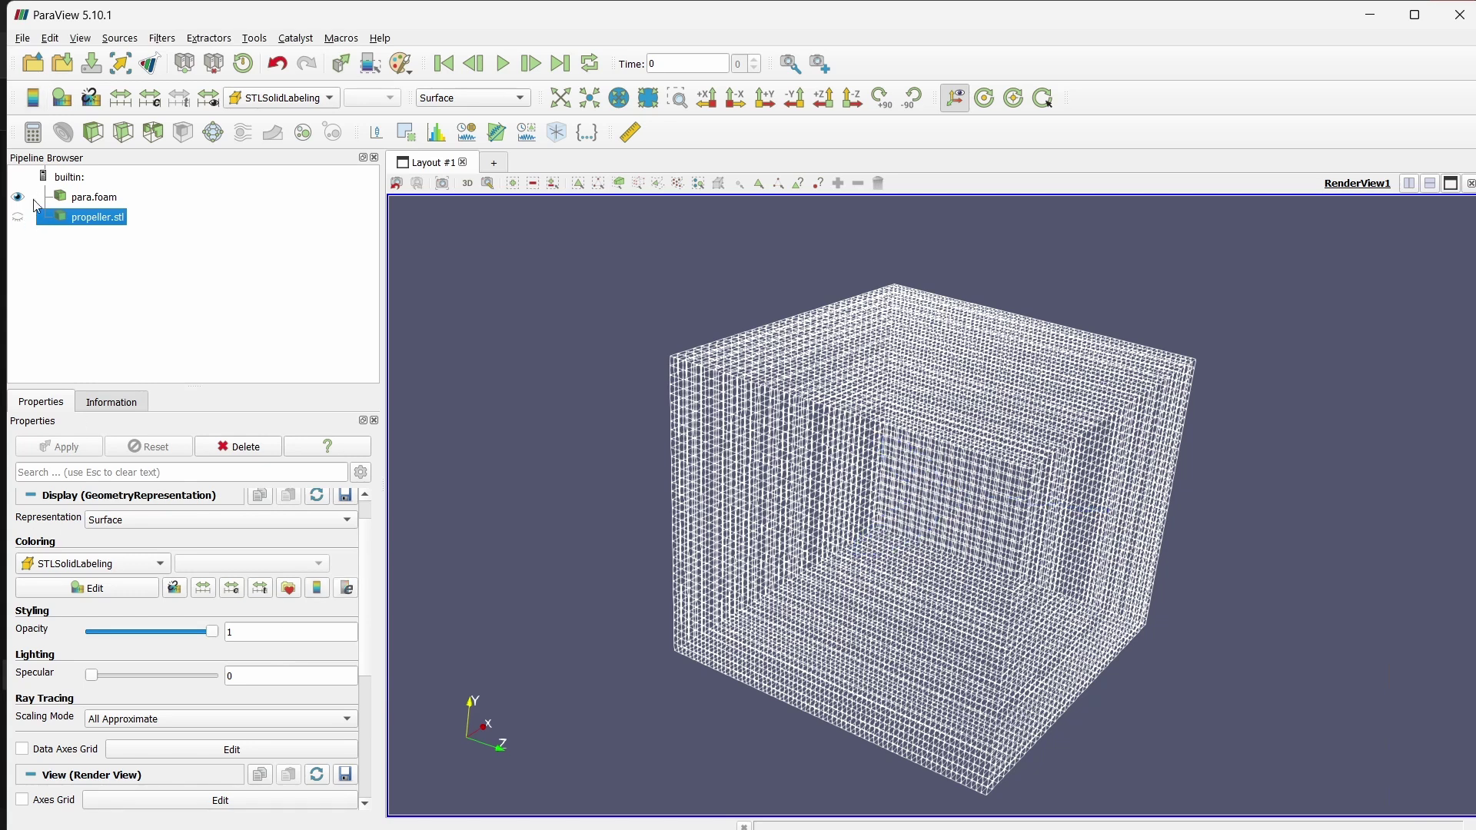
{"action": "left_click", "coordinate": [90, 199]}
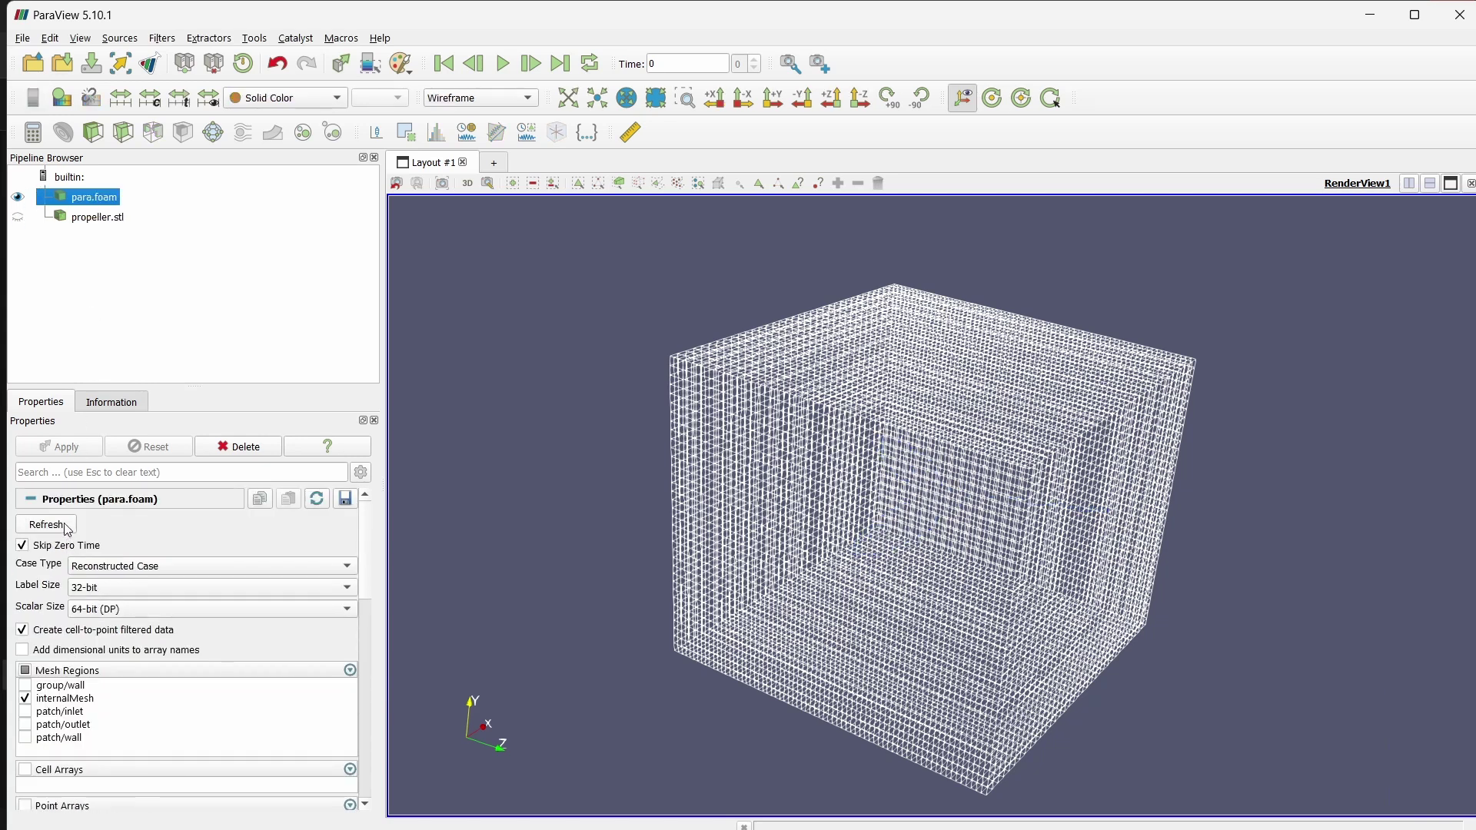
{"action": "left_click", "coordinate": [46, 524]}
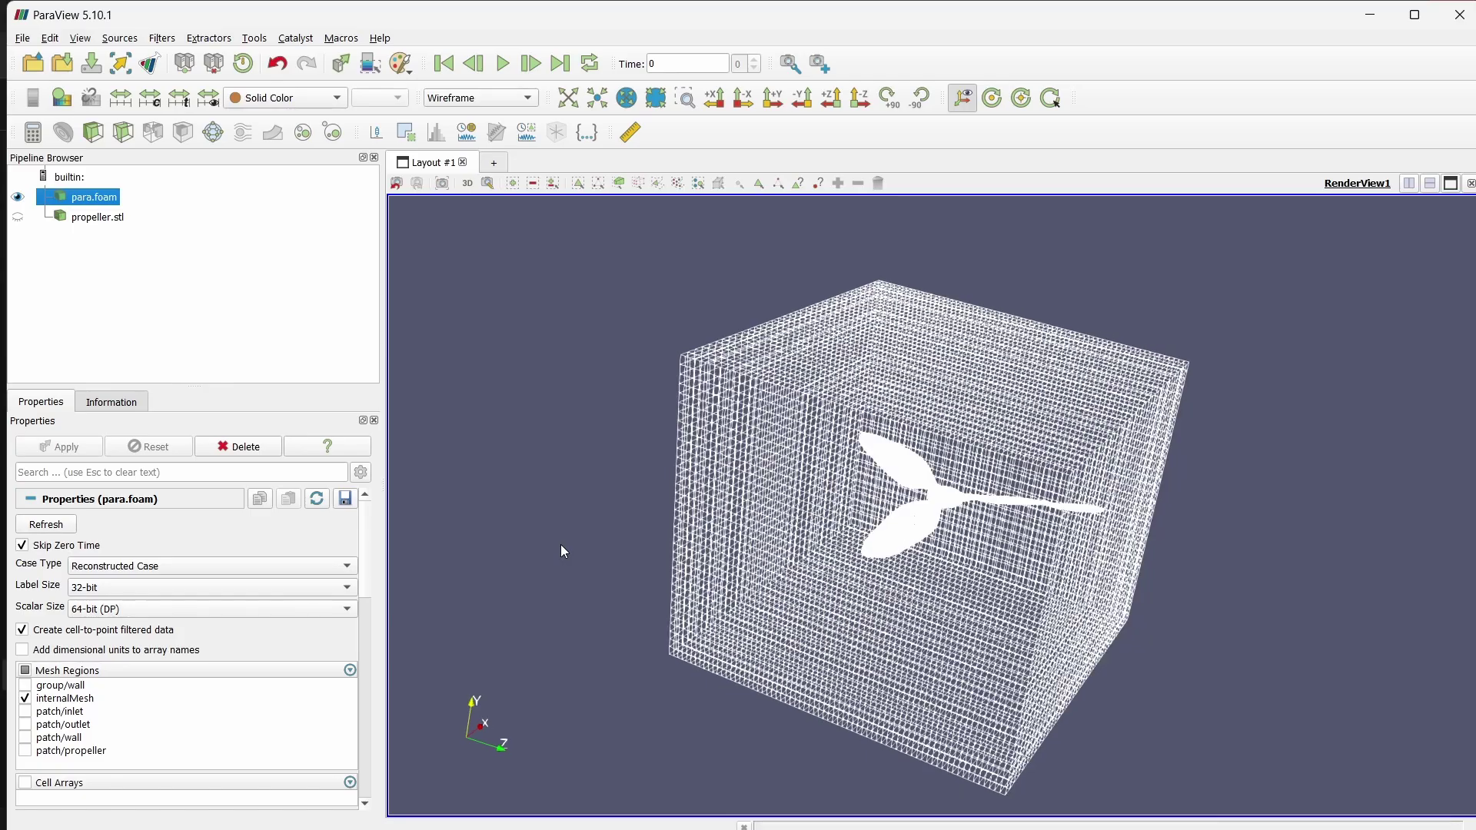
- Limit the para.foam mesh regions to patch/propeller, excluding internalMesh, and apply the change
{"action": "left_click_drag", "start_coordinate": [561, 544], "coordinate": [843, 456]}
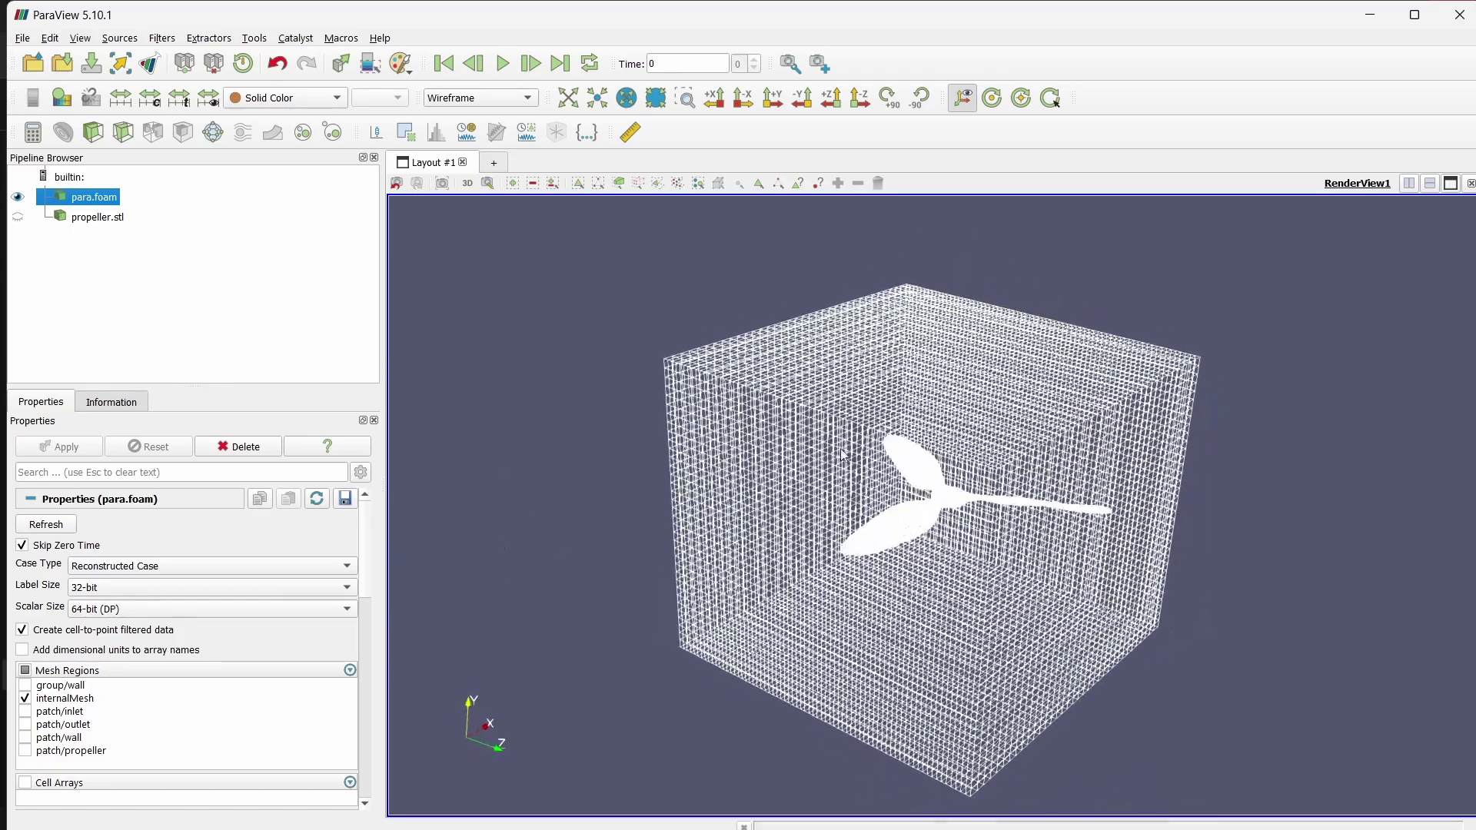
{"action": "scroll", "coordinate": [861, 523], "scroll_direction": "up", "scroll_amount": 5}
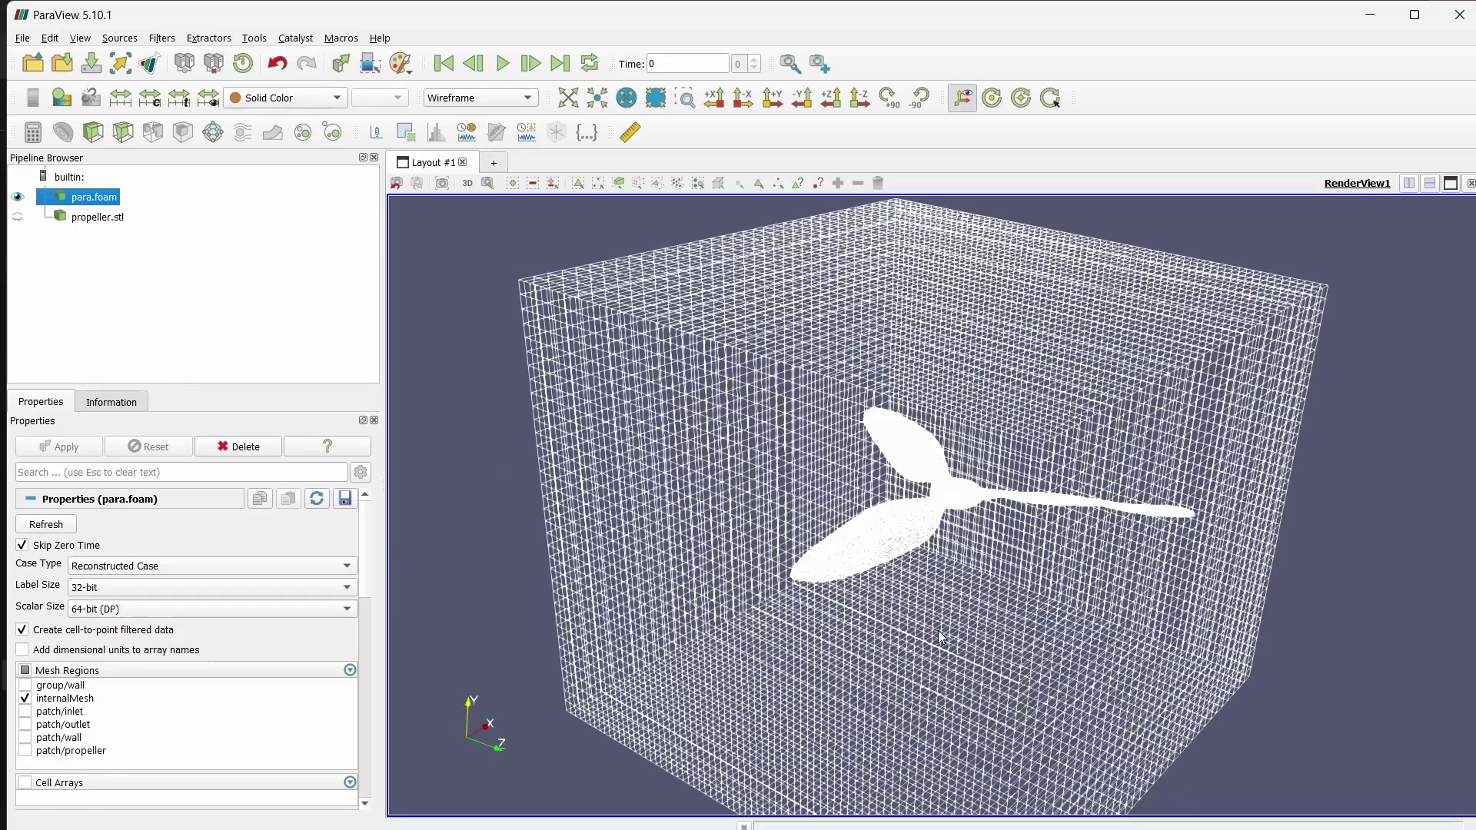
{"action": "left_click", "coordinate": [24, 751]}
{"action": "left_click", "coordinate": [26, 698]}
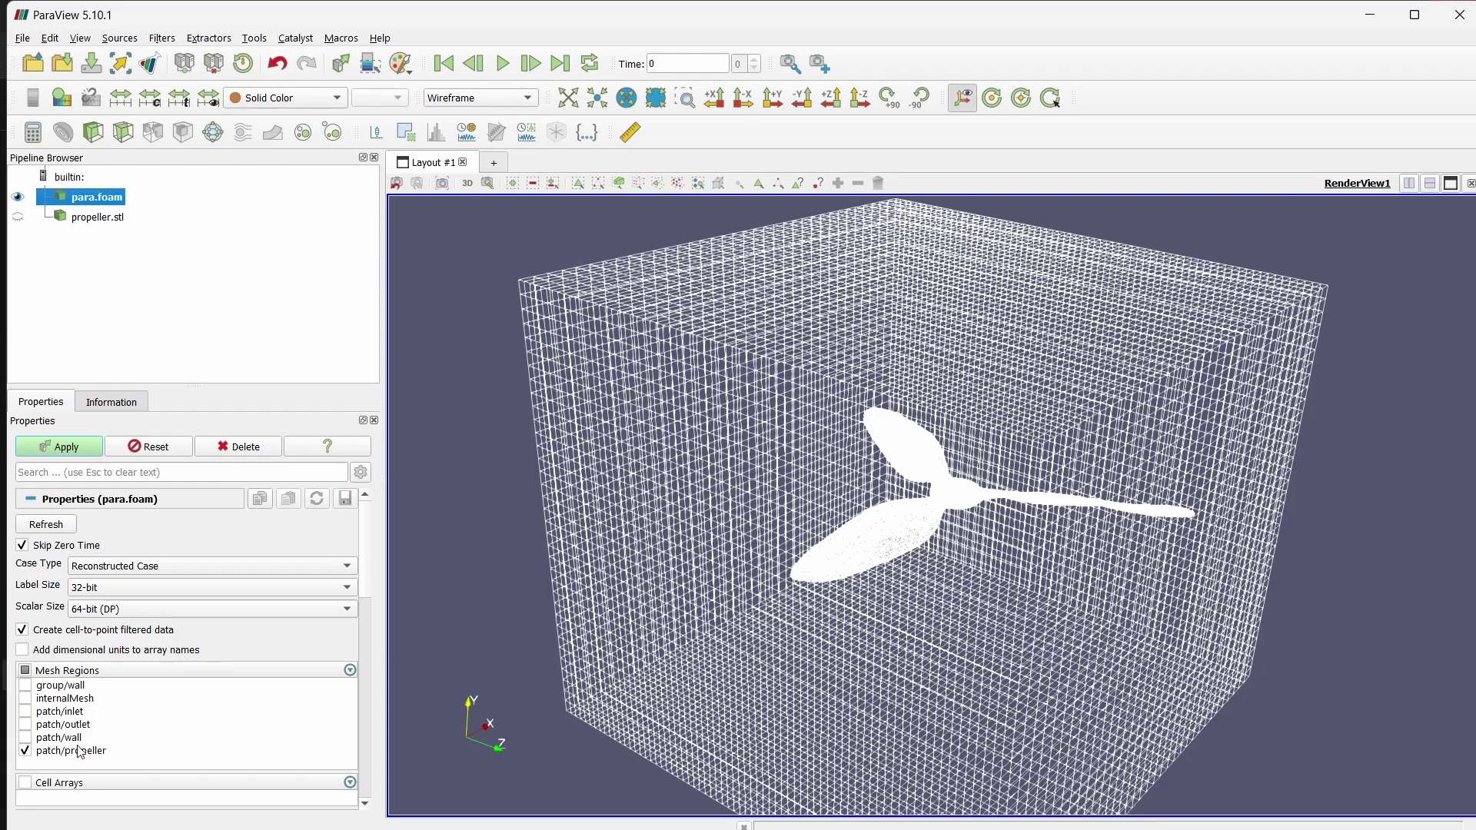
{"action": "left_click_drag", "start_coordinate": [709, 621], "coordinate": [813, 399]}
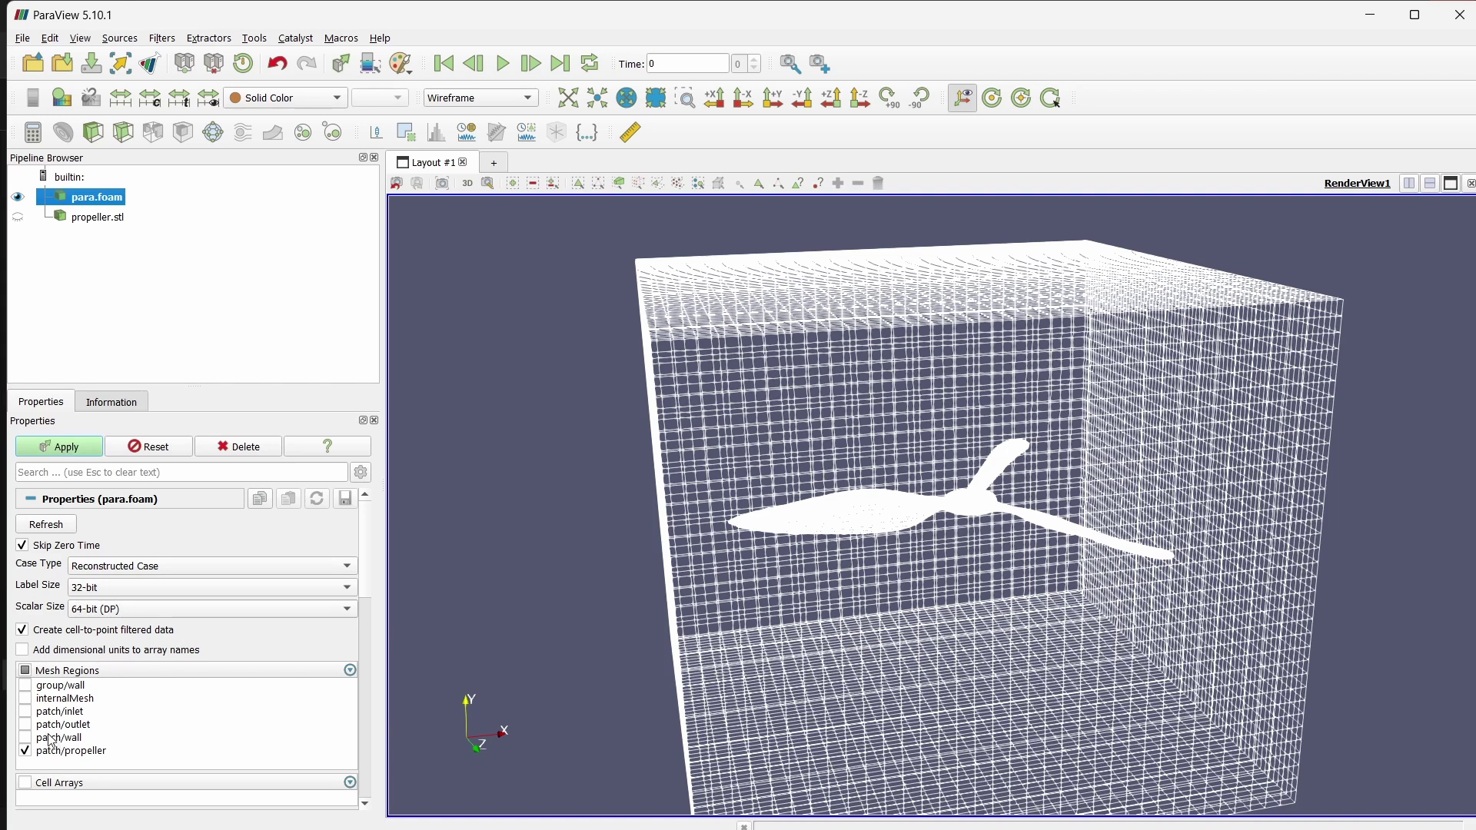
{"action": "left_click", "coordinate": [74, 456]}
{"action": "left_click_drag", "start_coordinate": [783, 503], "coordinate": [861, 582]}
- Display the propeller patch as Surface With Edges and inspect the surface mesh close to the hub
{"action": "left_click", "coordinate": [481, 97]}
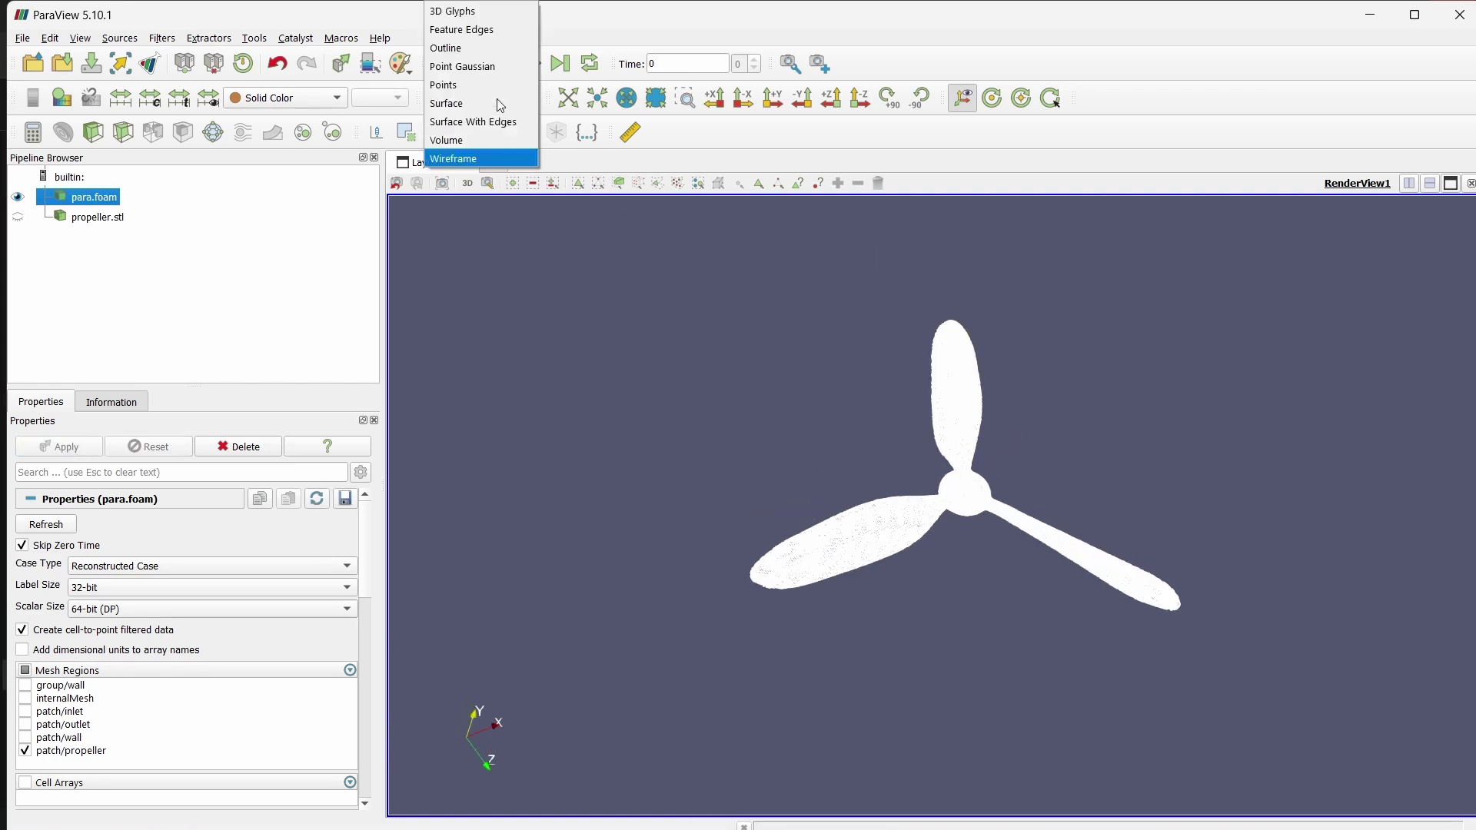
{"action": "left_click", "coordinate": [500, 121]}
{"action": "scroll", "coordinate": [795, 518], "scroll_direction": "up", "scroll_amount": 10}
{"action": "scroll", "coordinate": [859, 656], "scroll_direction": "up", "scroll_amount": 6}
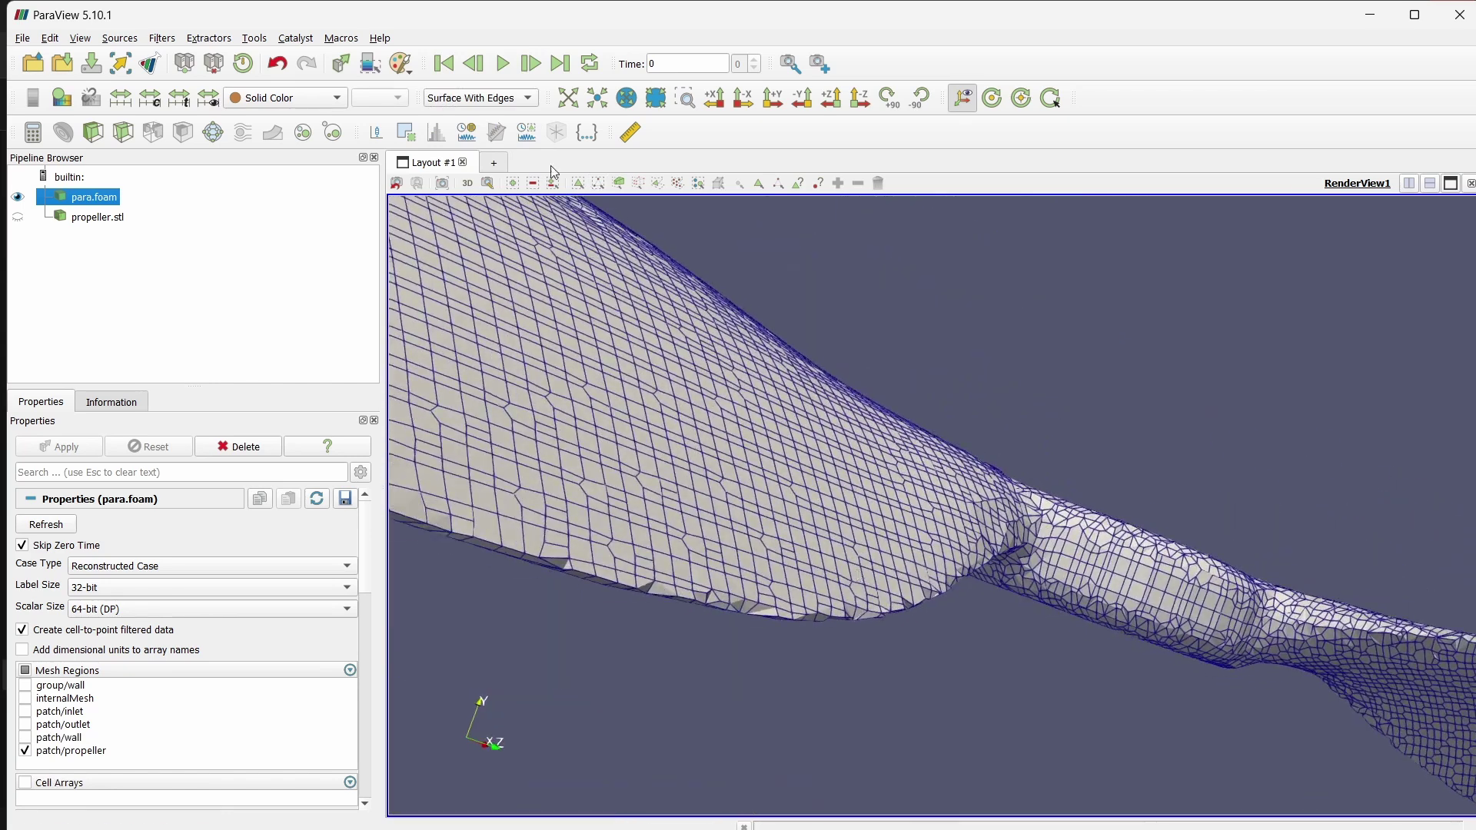
- Set the propeller patch representation to Surface and inspect the blade edges and hub up close
{"action": "left_click", "coordinate": [450, 99]}
{"action": "left_click", "coordinate": [454, 103]}
{"action": "scroll", "coordinate": [822, 477], "scroll_direction": "down", "scroll_amount": 5}
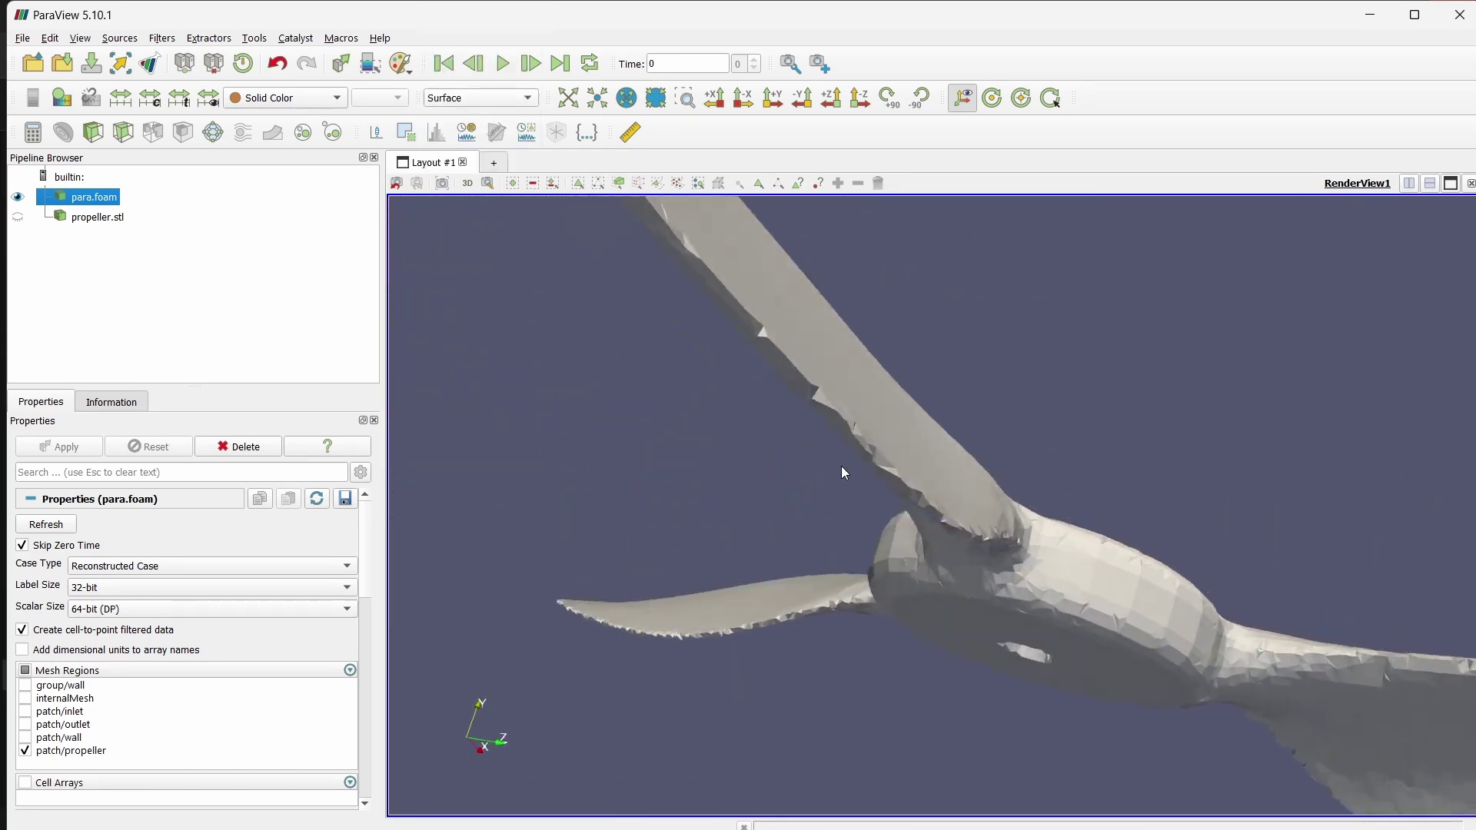
{"action": "scroll", "coordinate": [851, 478], "scroll_direction": "up", "scroll_amount": 1}
{"action": "scroll", "coordinate": [880, 509], "scroll_direction": "up", "scroll_amount": 5}
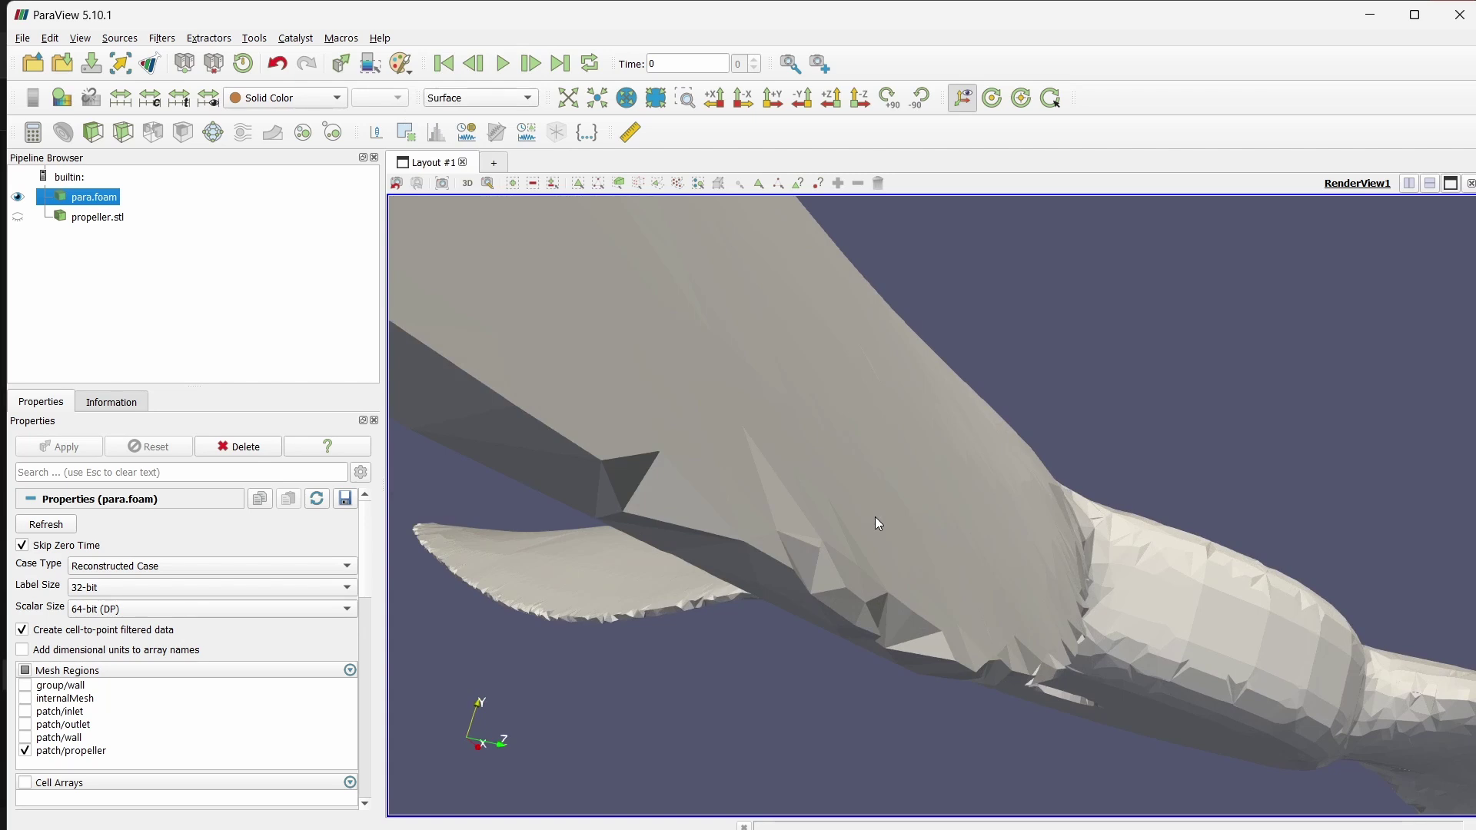
{"action": "scroll", "coordinate": [875, 516], "scroll_direction": "down", "scroll_amount": 3}
{"action": "left_click_drag", "start_coordinate": [874, 486], "coordinate": [1012, 569]}
{"action": "scroll", "coordinate": [1010, 566], "scroll_direction": "up", "scroll_amount": 6}
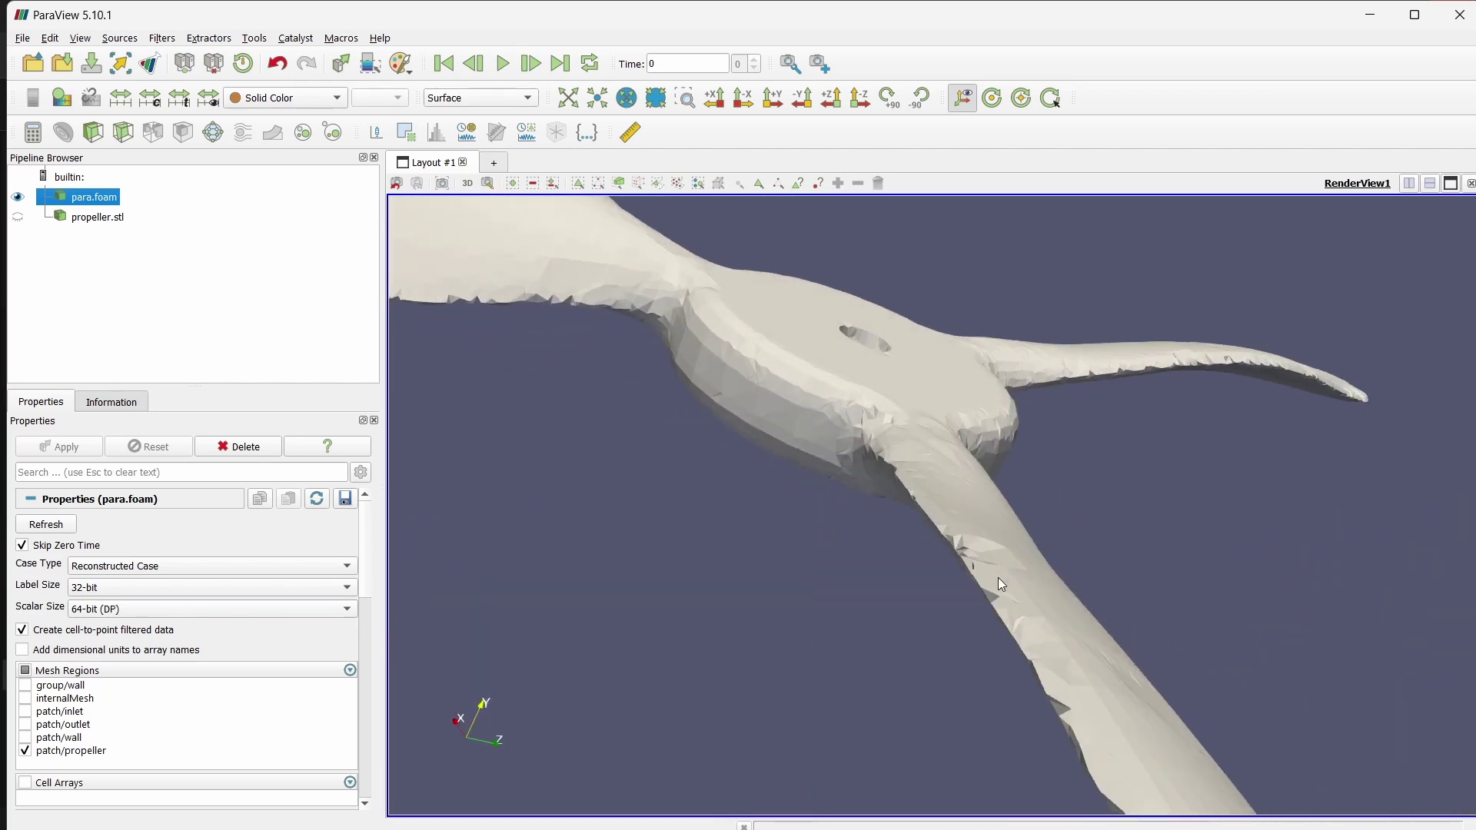
{"action": "scroll", "coordinate": [1054, 641], "scroll_direction": "down", "scroll_amount": 6}
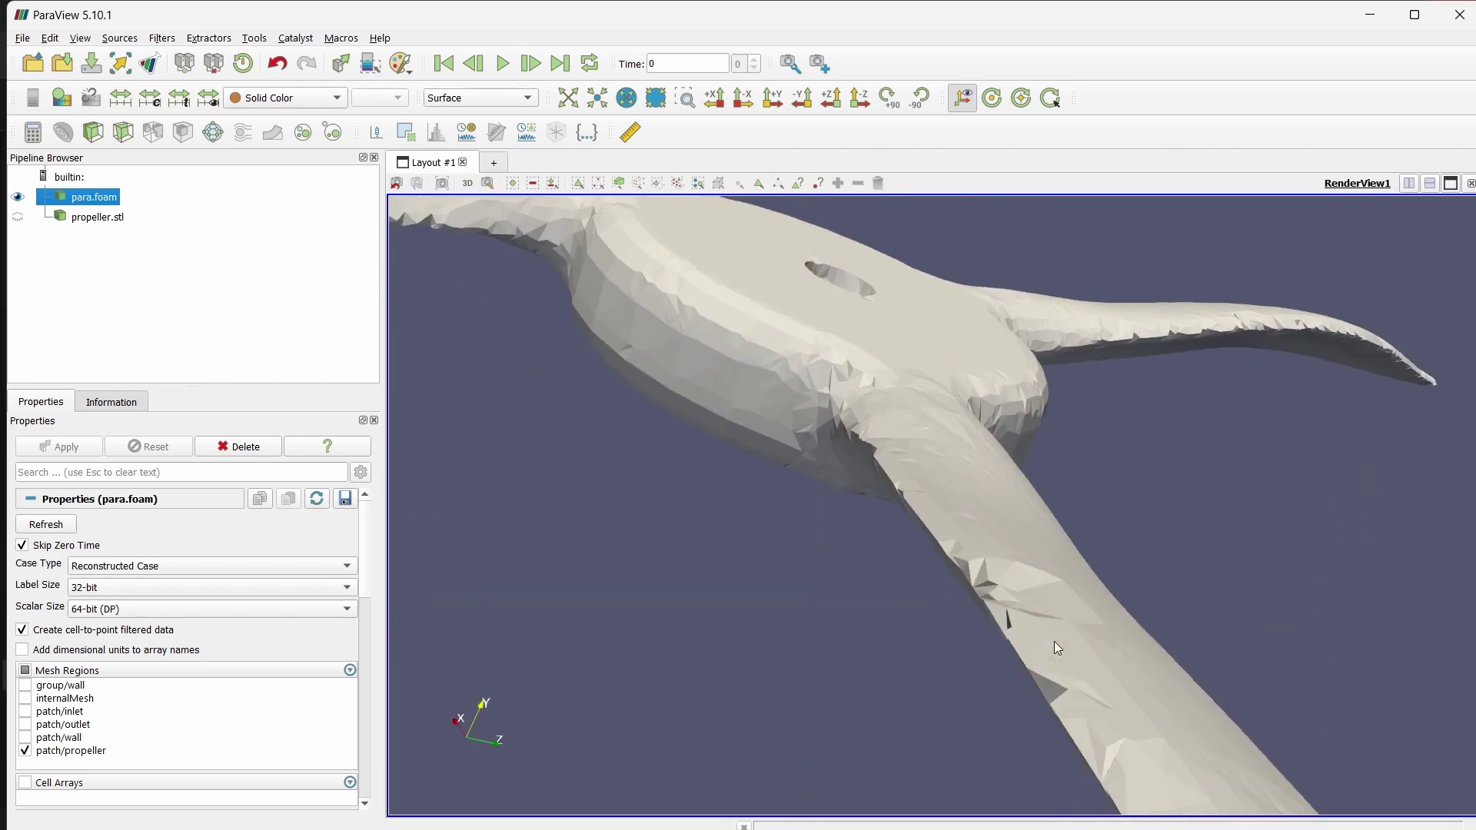
- Examine the propeller blade surface and its edge near the hub up close and from a wider view
{"action": "scroll", "coordinate": [1030, 631], "scroll_direction": "up", "scroll_amount": 3}
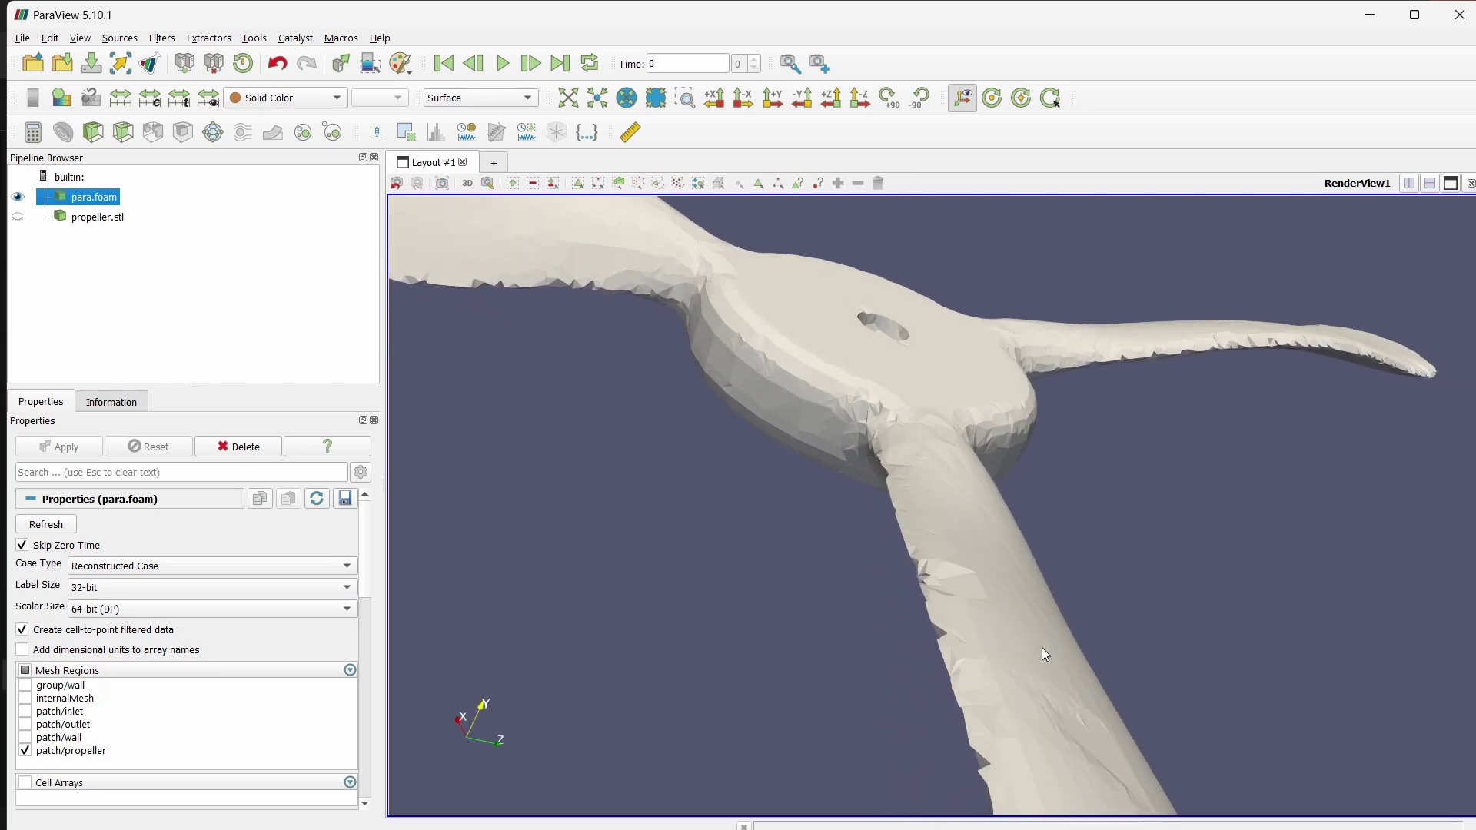
{"action": "scroll", "coordinate": [1040, 647], "scroll_direction": "up", "scroll_amount": 3}
{"action": "left_click_drag", "start_coordinate": [956, 690], "coordinate": [944, 649]}
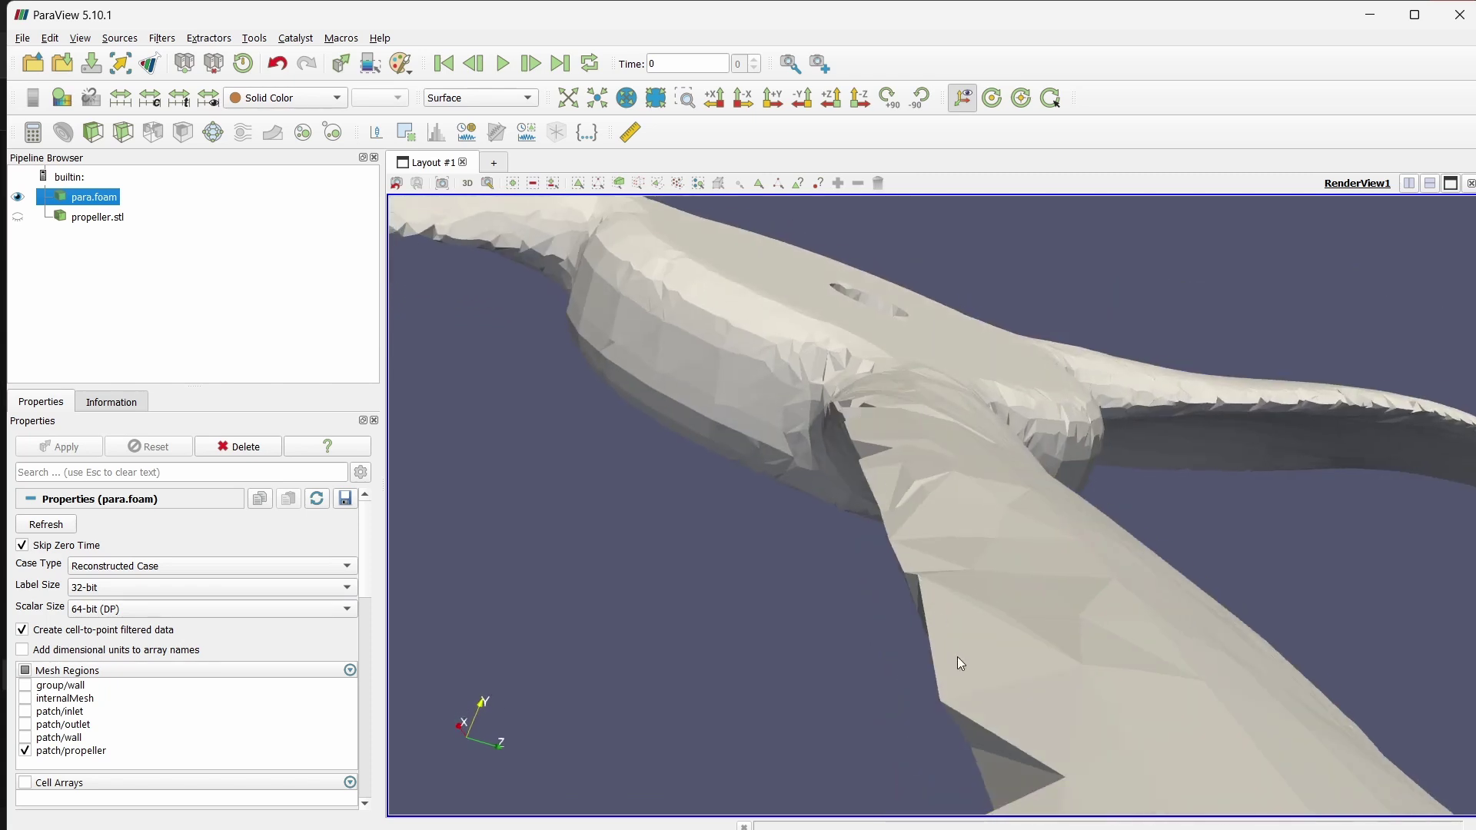
{"action": "scroll", "coordinate": [955, 641], "scroll_direction": "down", "scroll_amount": 8}
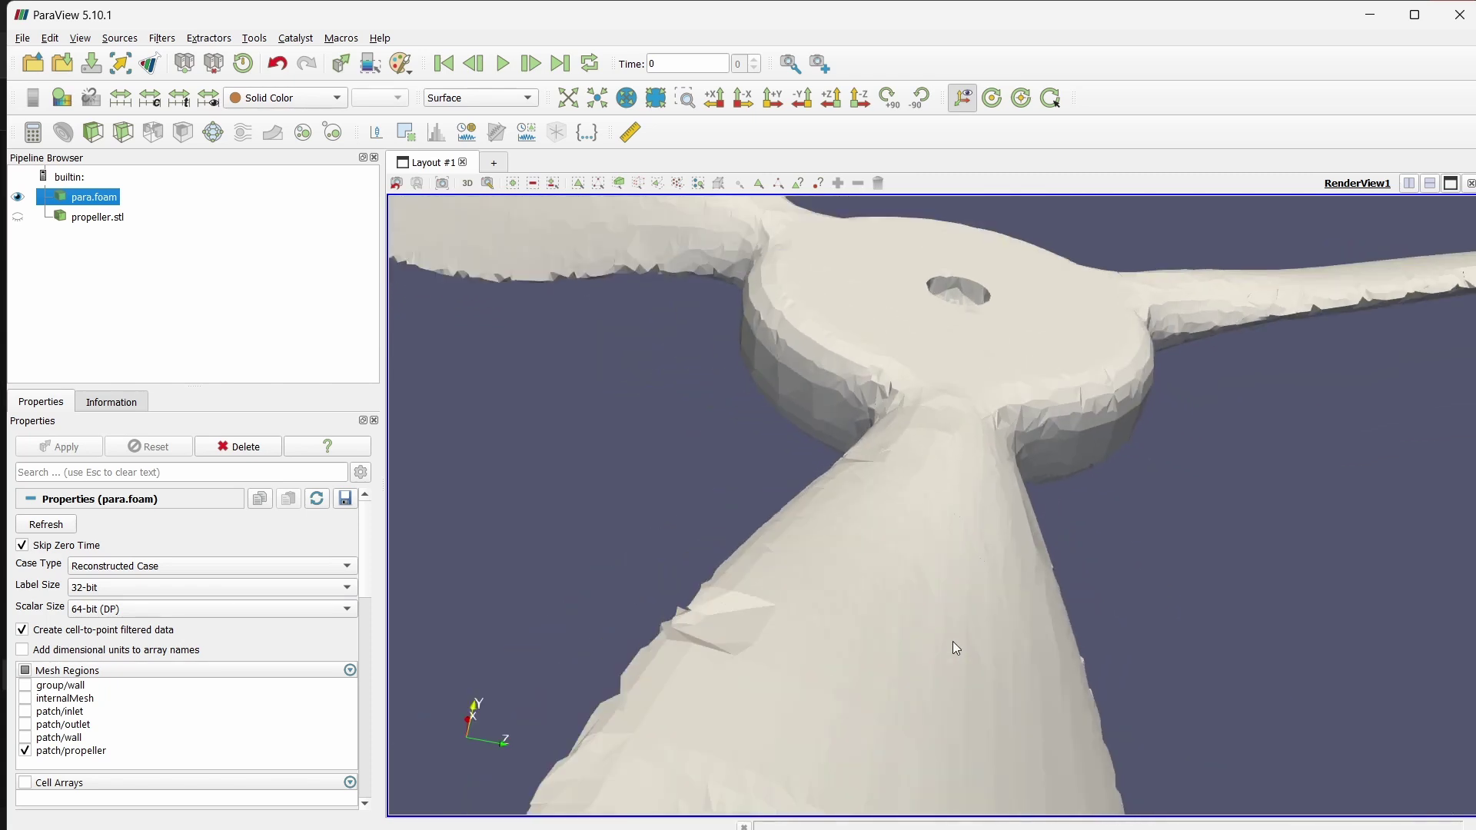
{"action": "scroll", "coordinate": [943, 622], "scroll_direction": "down", "scroll_amount": 2}
- Switch to the terminal and run blockMesh in the planeStlMeshing case to regenerate the background mesh
{"action": "key", "text": "alt+Tab"}
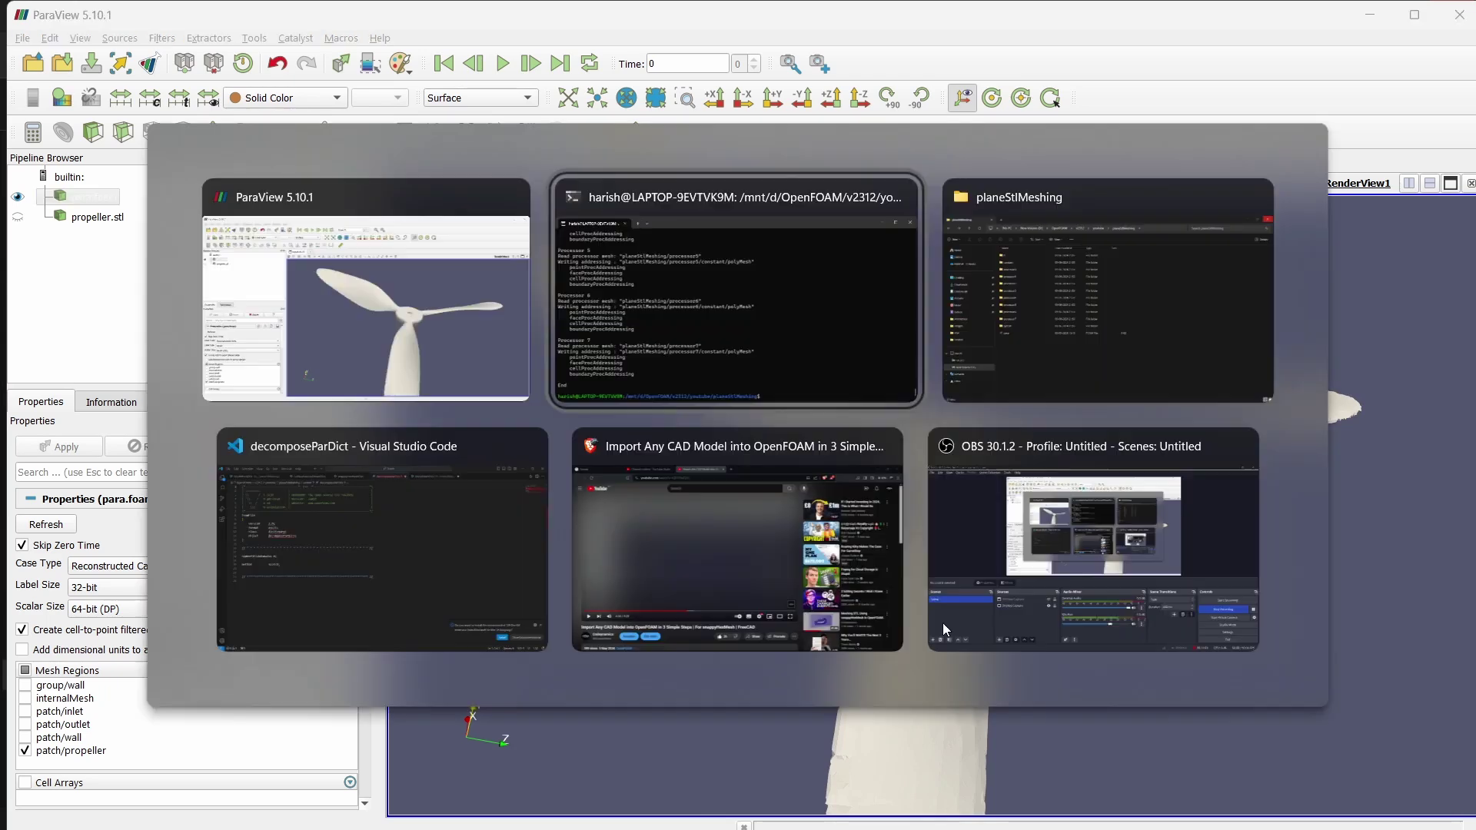
{"action": "key", "text": "alt+Tab"}
{"action": "key", "text": "alt+Tab"}
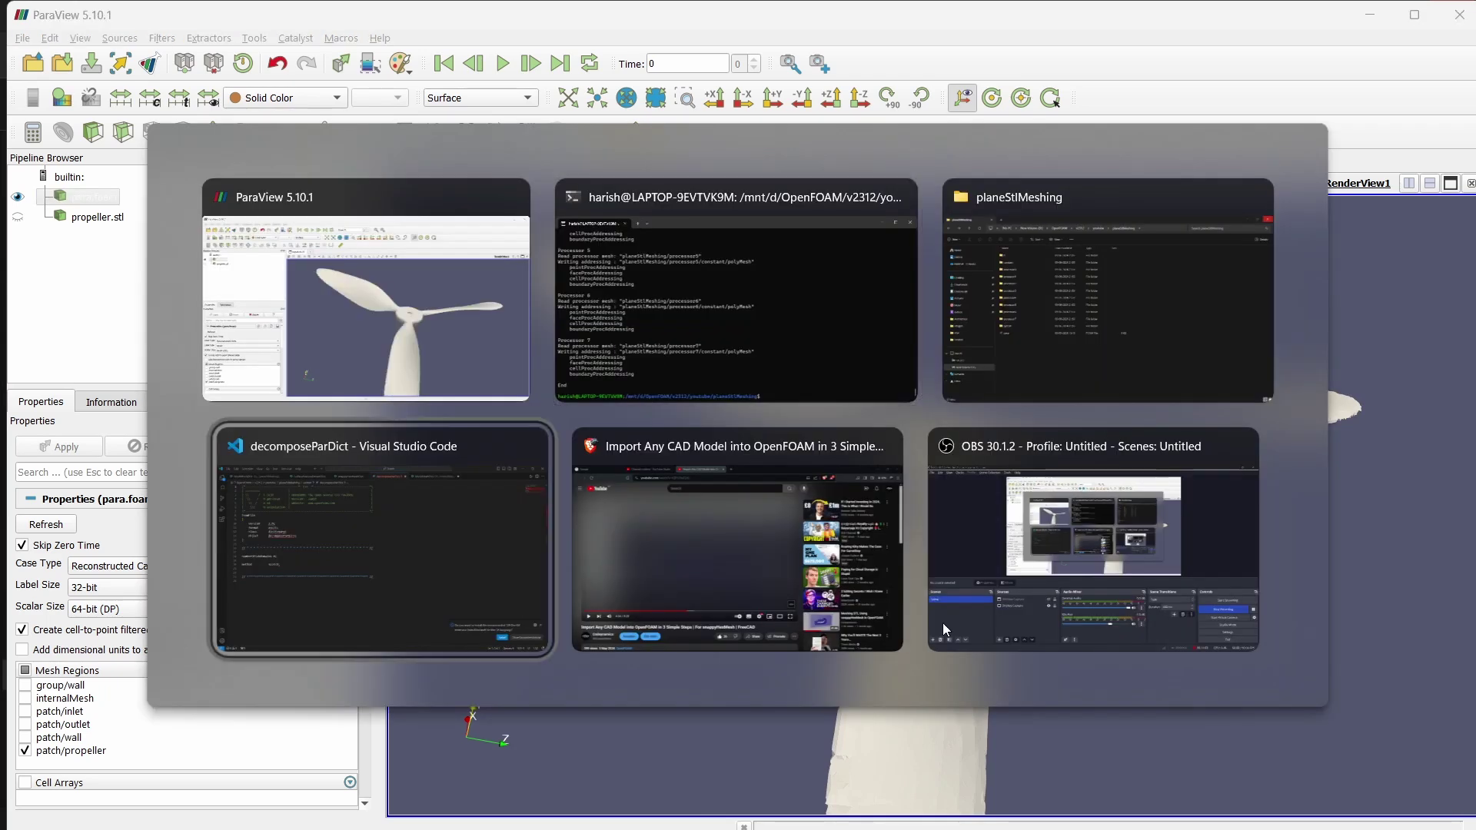
{"action": "left_click", "coordinate": [627, 332]}
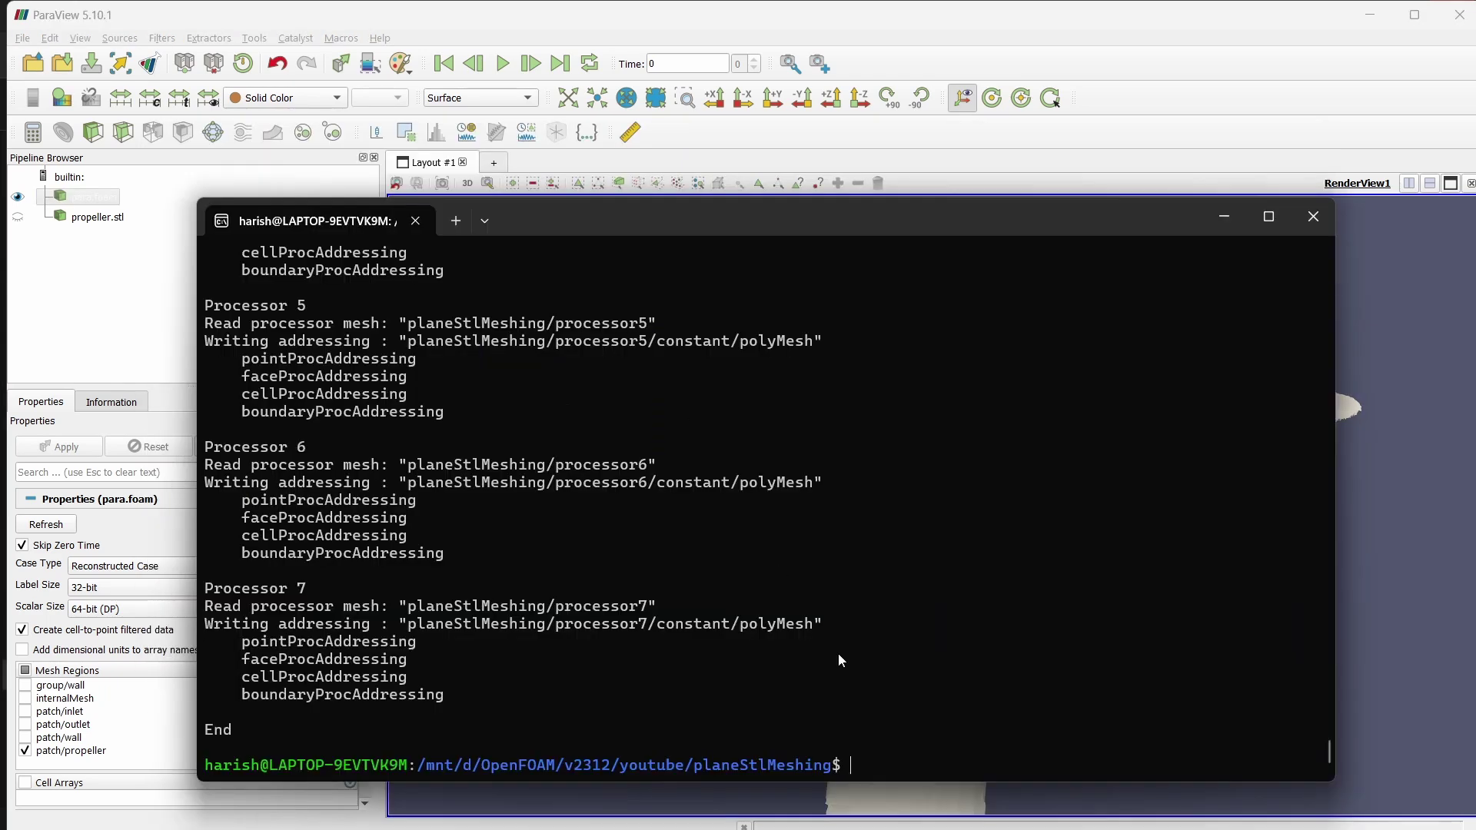
{"action": "type", "text": "bloc"}
{"action": "key", "text": "BackSpace"}
{"action": "key", "text": "BackSpace"}
{"action": "type", "text": "ockMesh"}
{"action": "key", "text": "Return"}
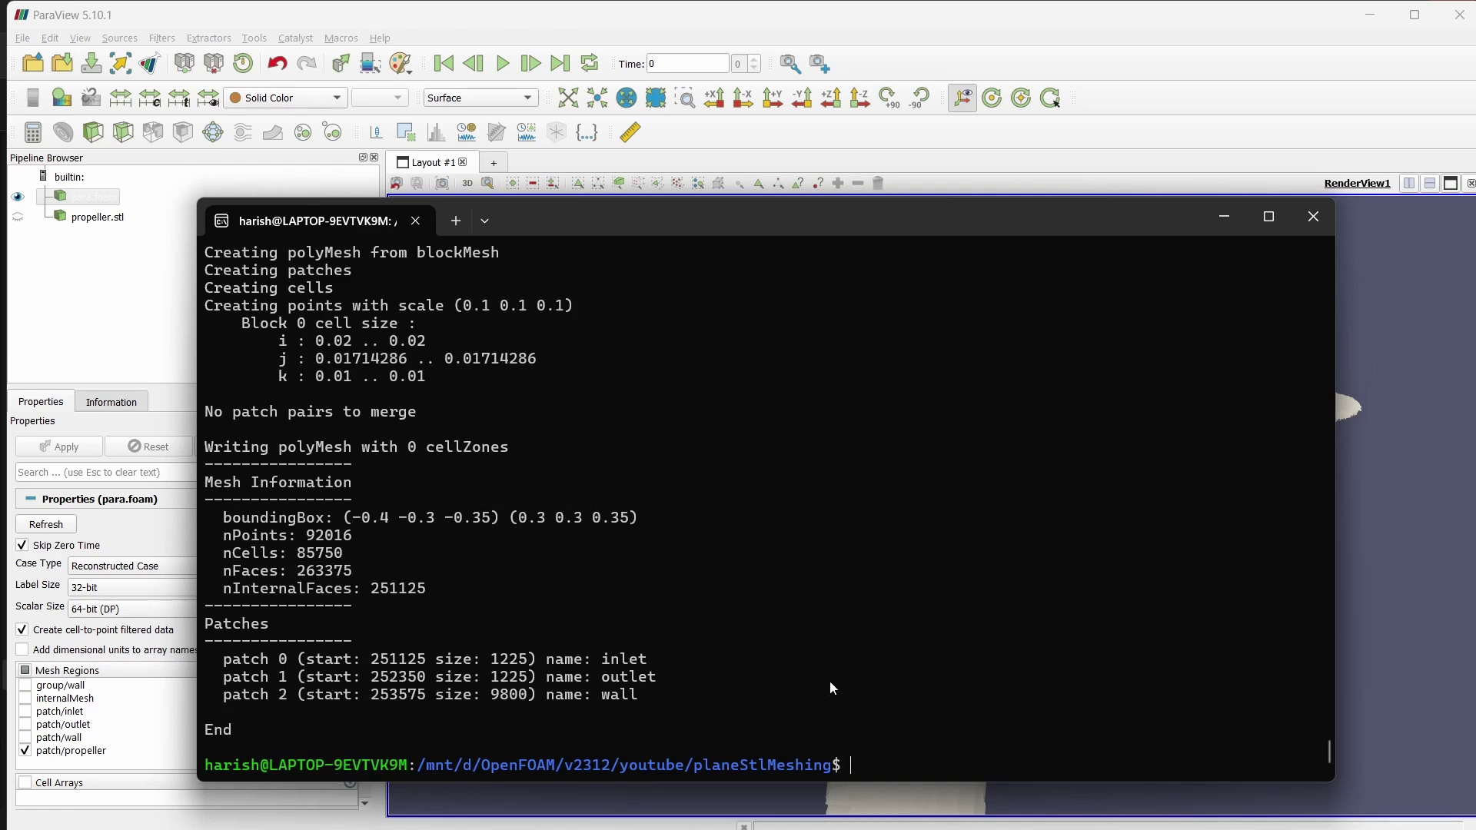
- Switch to Visual Studio Code and set the propeller.eMesh feature refinement level to 4 in snappyHexMeshDict
{"action": "key", "text": "alt+Tab"}
{"action": "key", "text": "alt+Tab"}
{"action": "key", "text": "alt+Tab"}
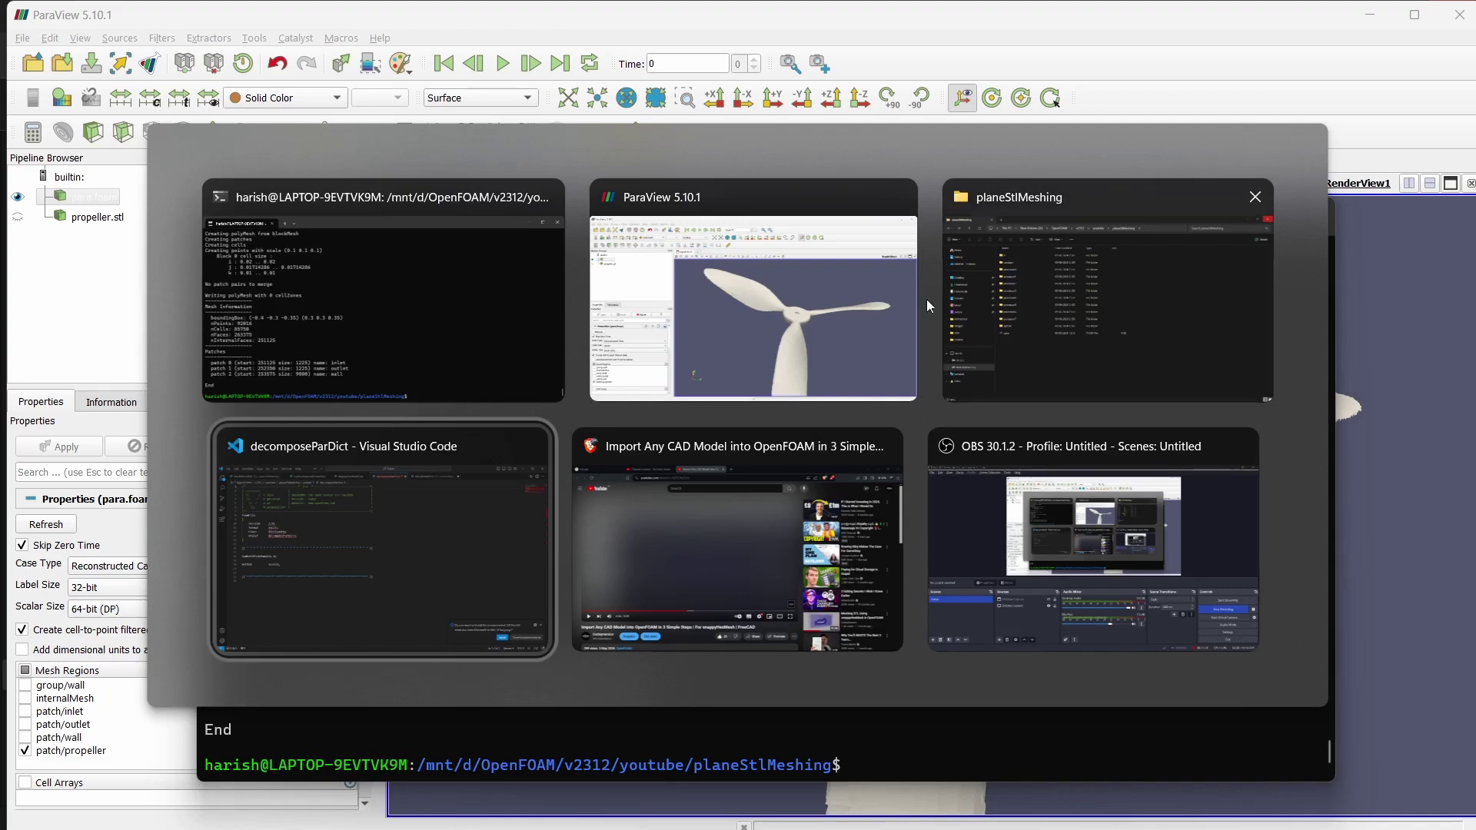
{"action": "left_click", "coordinate": [475, 543]}
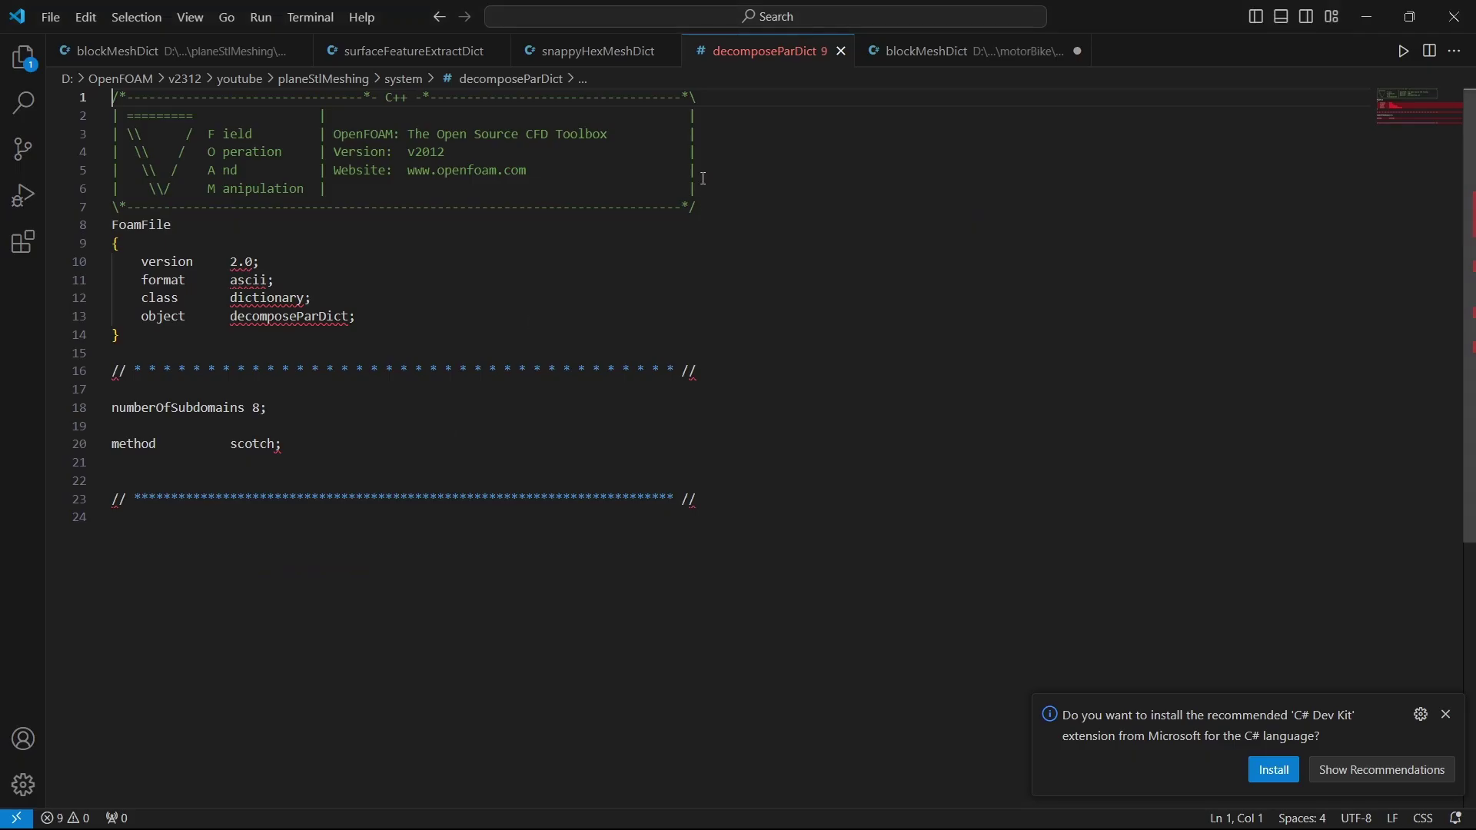
{"action": "left_click", "coordinate": [575, 51]}
{"action": "scroll", "coordinate": [398, 582], "scroll_direction": "up", "scroll_amount": 15}
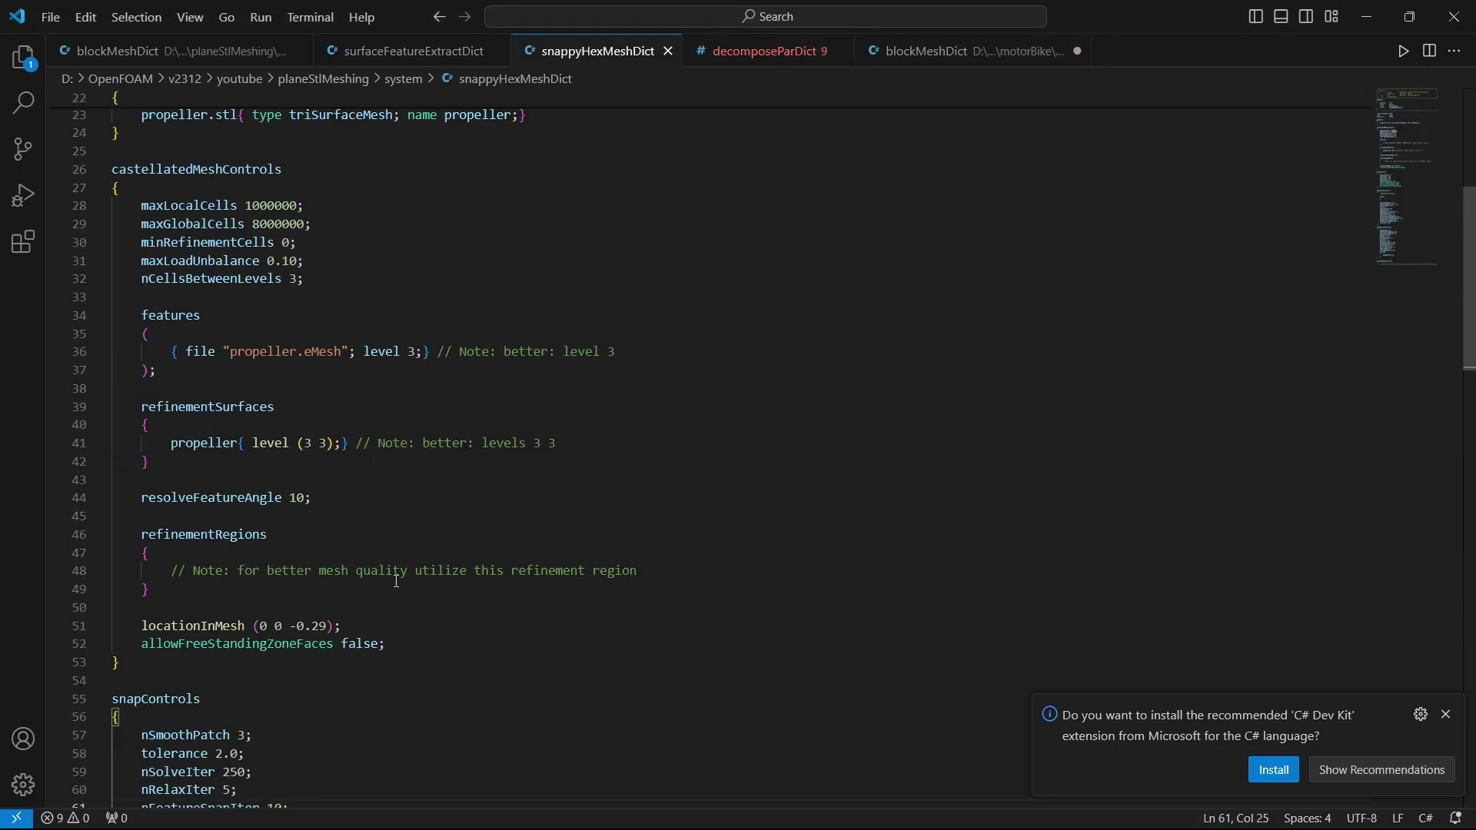
{"action": "scroll", "coordinate": [397, 582], "scroll_direction": "up", "scroll_amount": 6}
{"action": "scroll", "coordinate": [398, 582], "scroll_direction": "down", "scroll_amount": 3}
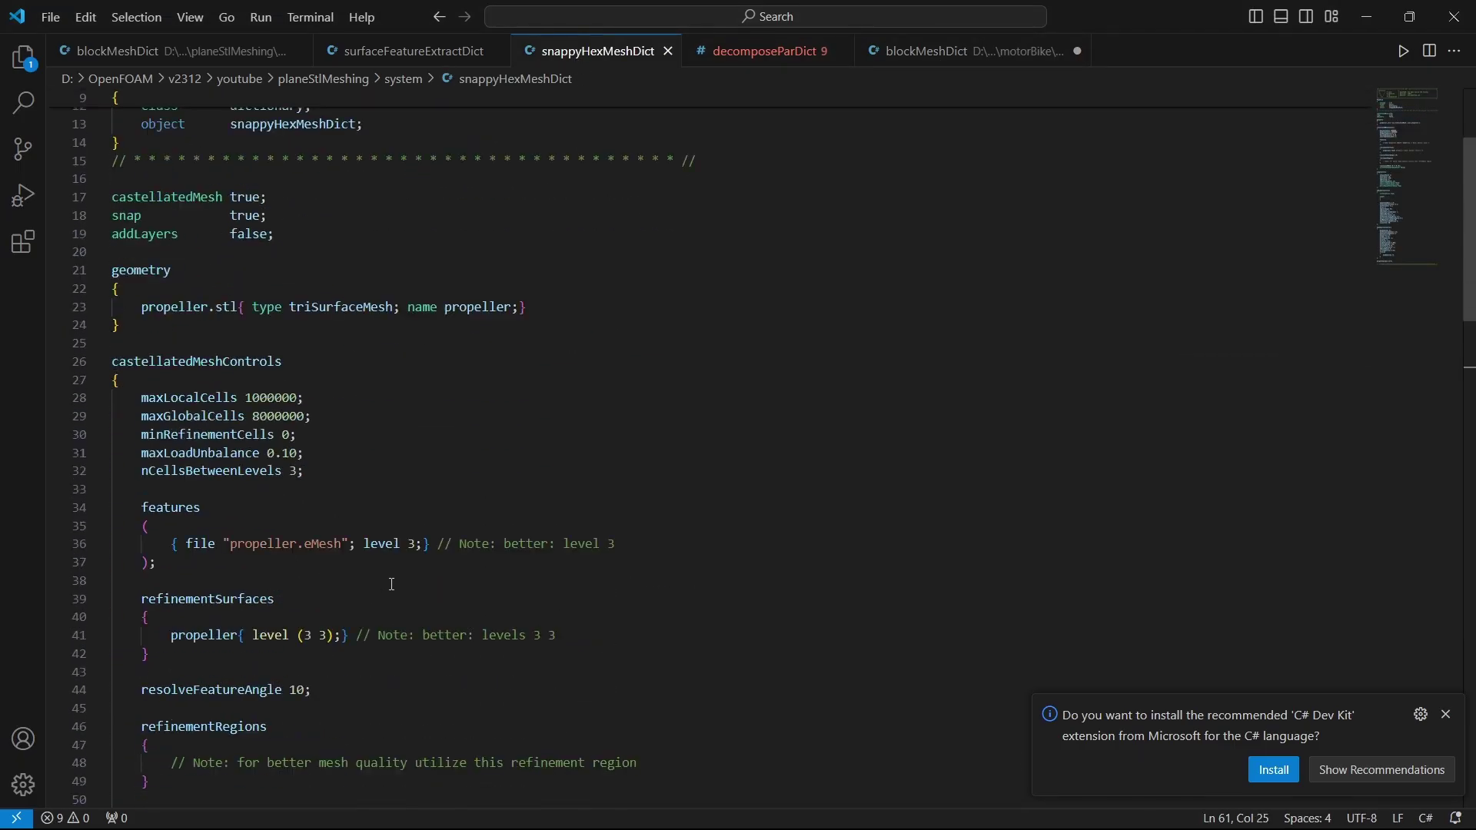
{"action": "double_click", "coordinate": [415, 548]}
{"action": "type", "text": "4"}
- Set the propeller level in refinementSurfaces to (4 4) and save snappyHexMeshDict
{"action": "left_click_drag", "start_coordinate": [328, 639], "coordinate": [307, 640]}
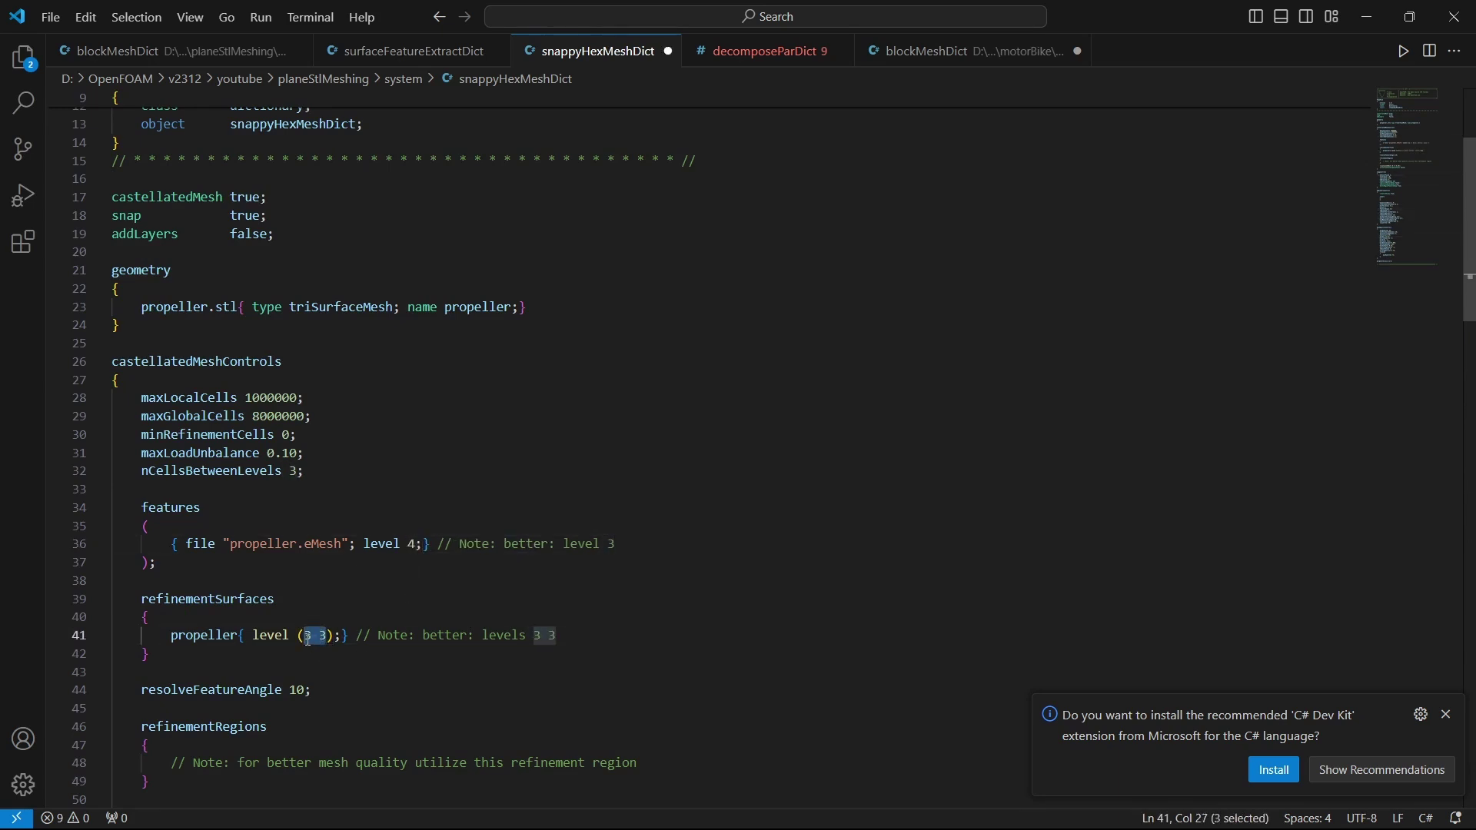
{"action": "type", "text": "4 4"}
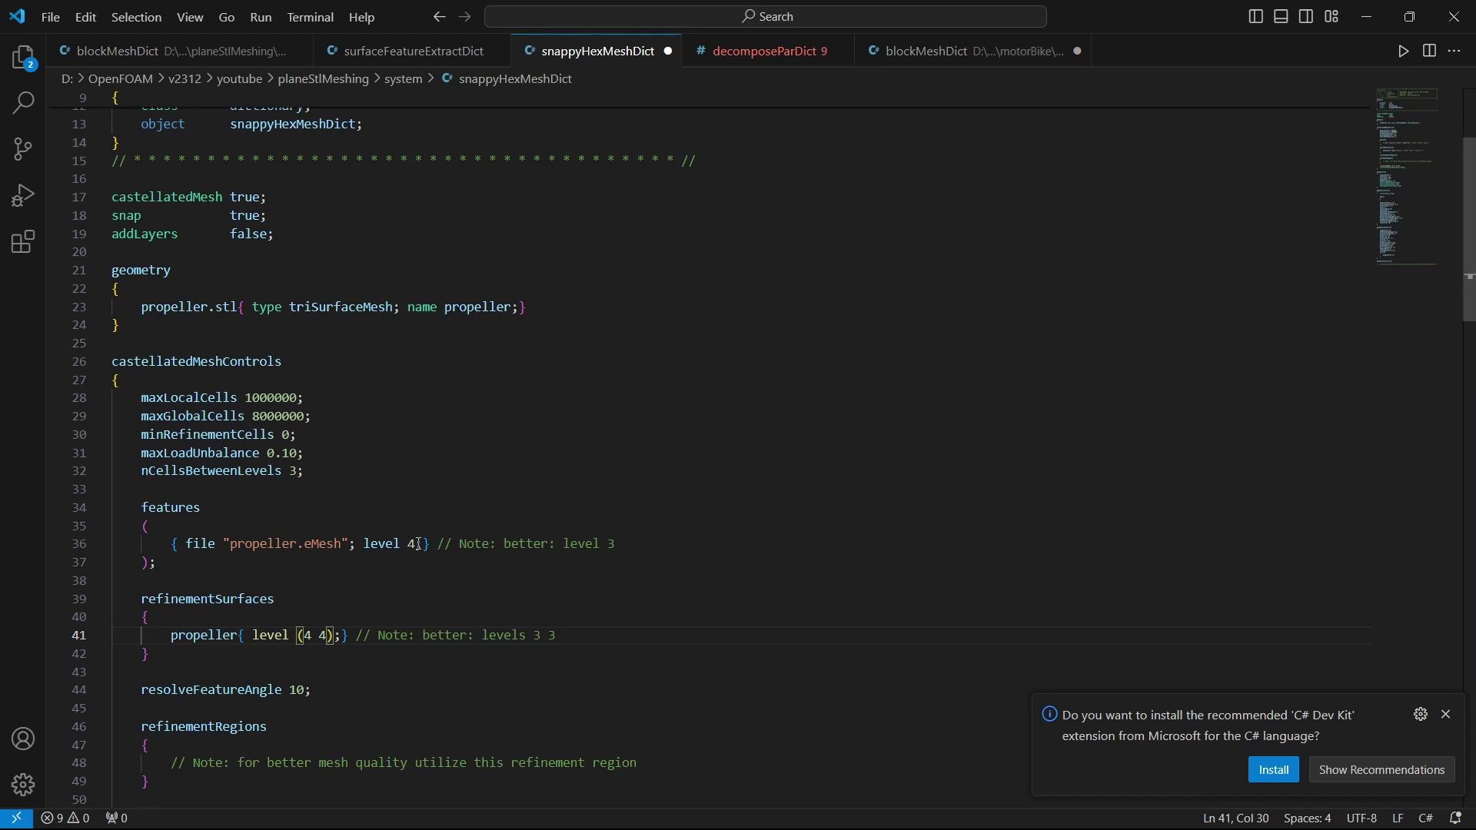
{"action": "left_click", "coordinate": [586, 636]}
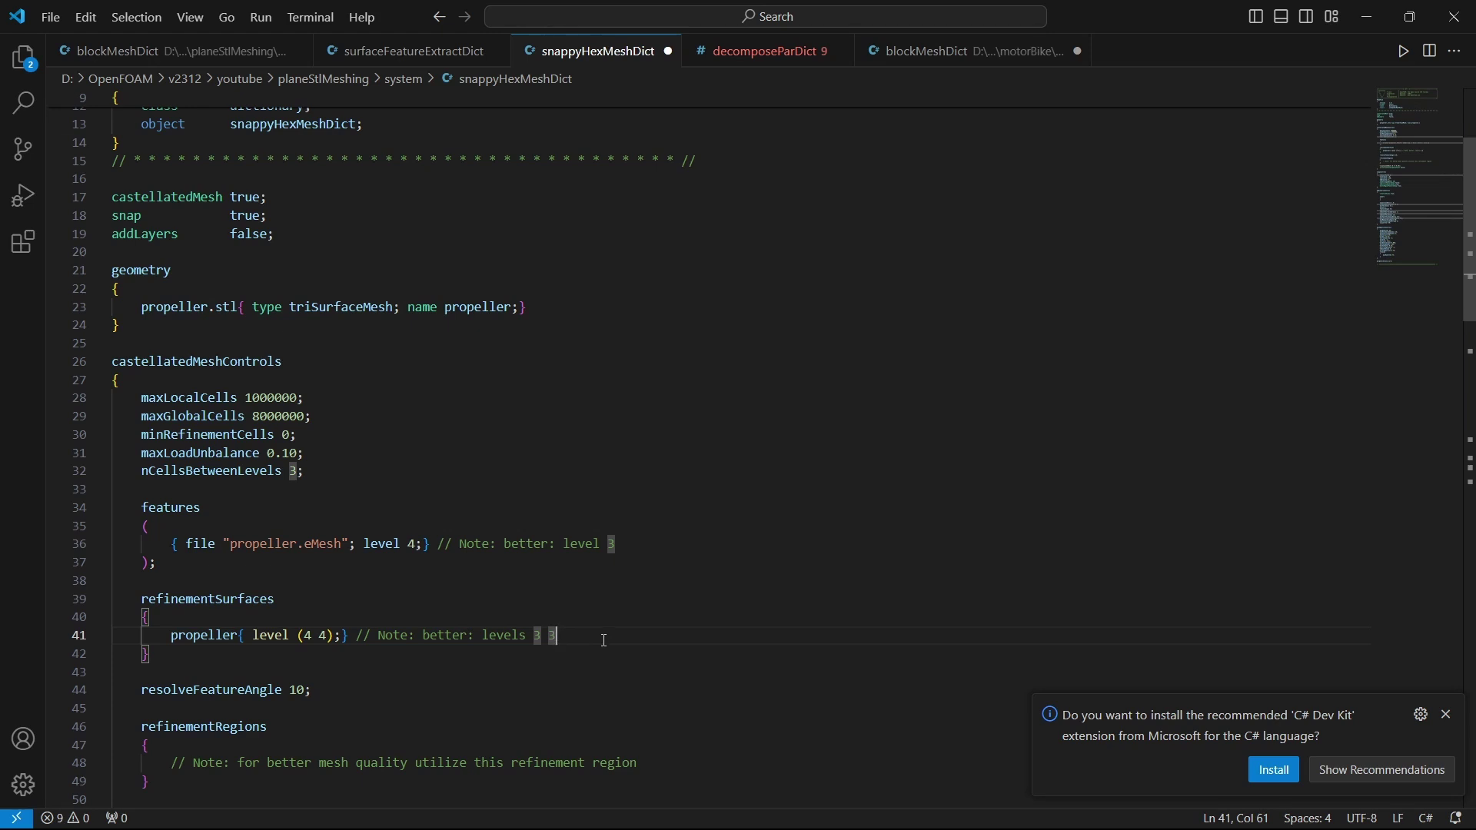
{"action": "key", "text": "ctrl+s"}
- Switch to the terminal, delete the old processor directories with rm -r proc* and list the case folder
{"action": "key", "text": "alt+Tab"}
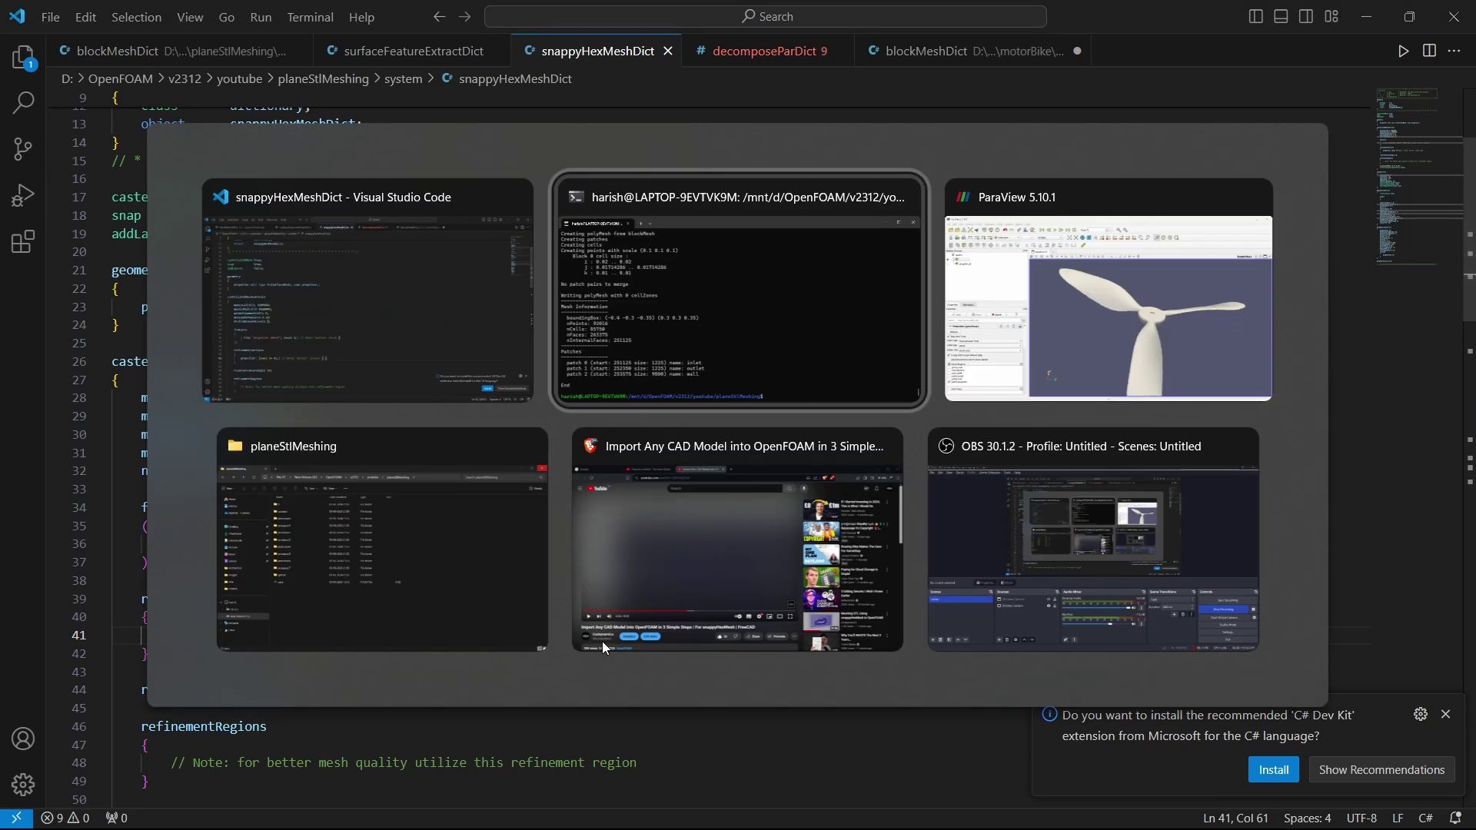
{"action": "type", "text": "rm "}
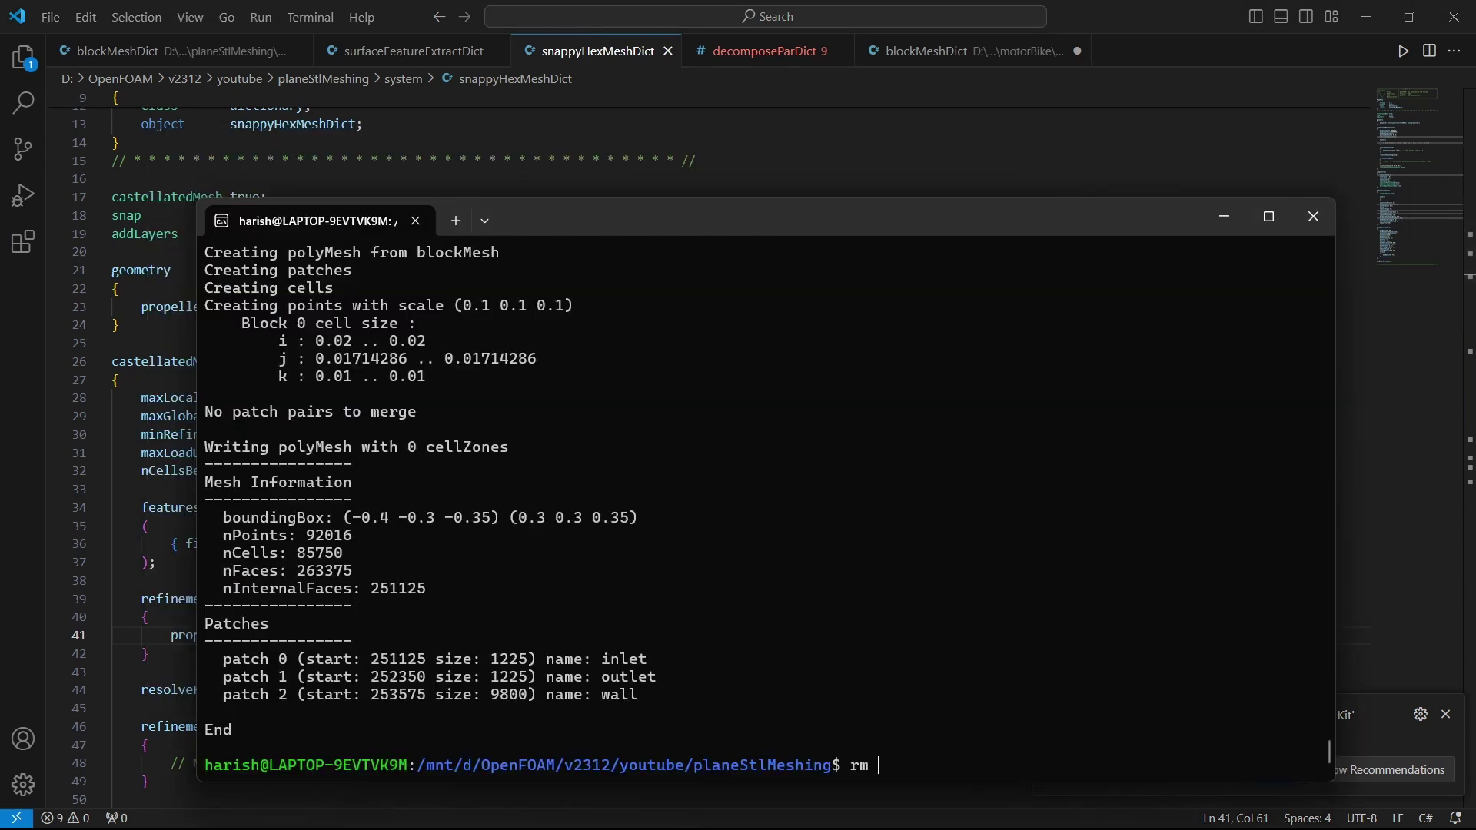
{"action": "type", "text": "-r proc*"}
{"action": "key", "text": "Return"}
{"action": "type", "text": "ls"}
{"action": "key", "text": "Return"}
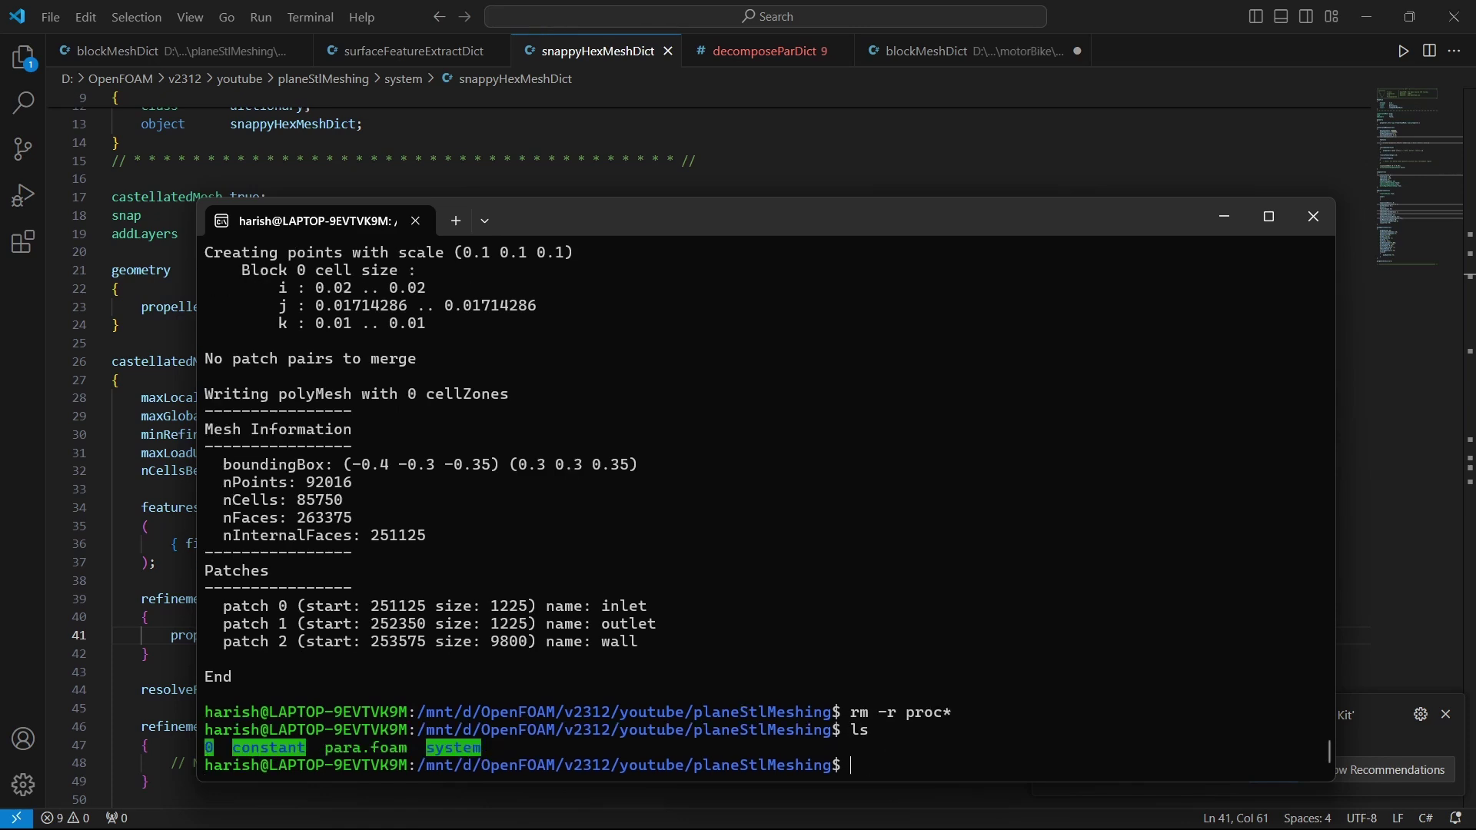
- Decompose the case with decomposePar and rerun snappyHexMesh in parallel
{"action": "type", "text": "decomposePar"}
{"action": "key", "text": "Return"}
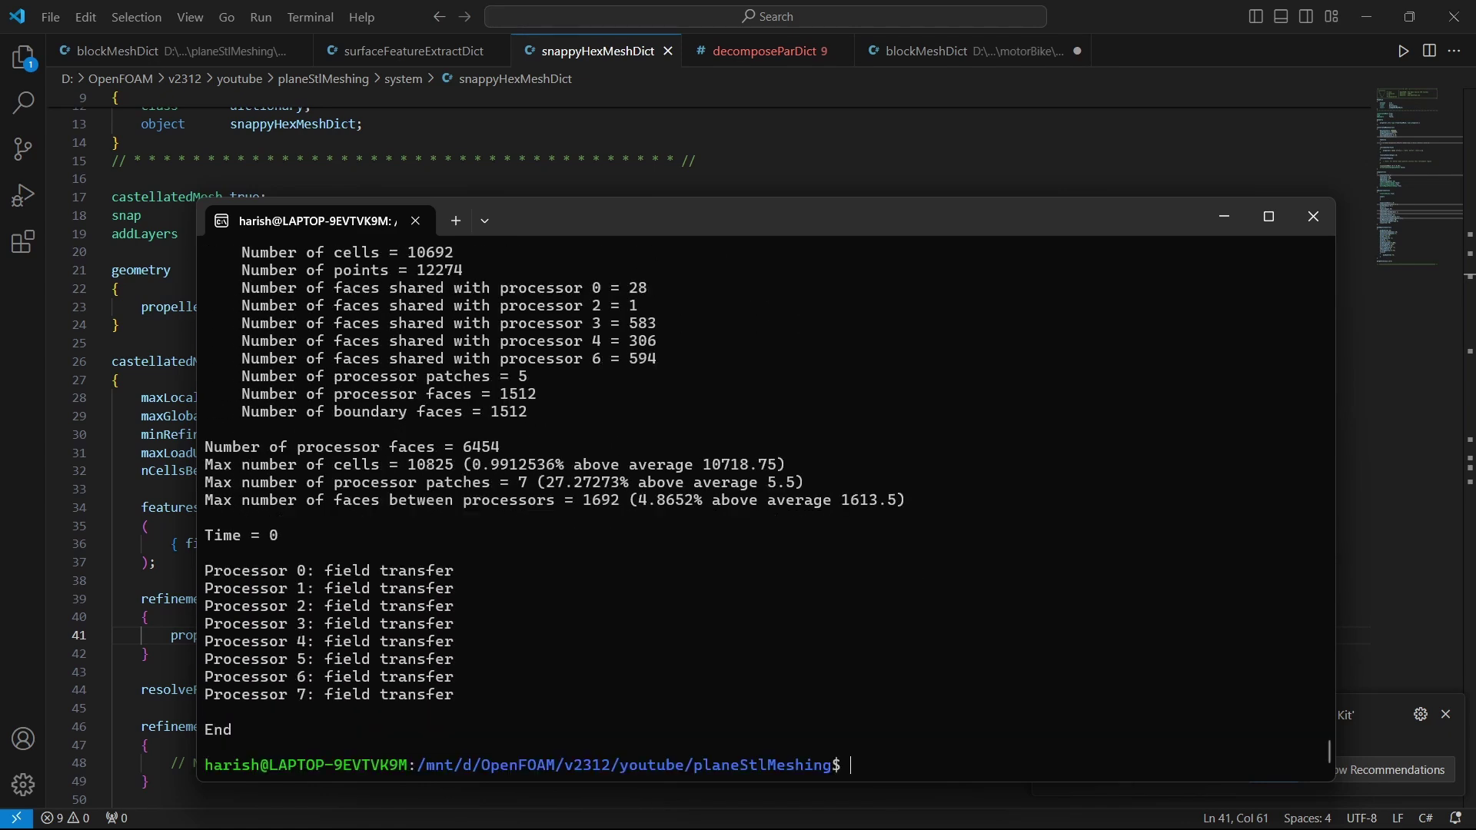
{"action": "key", "text": "Up"}
{"action": "key", "text": "Up"}
{"action": "key", "text": "Up"}
{"action": "key", "text": "Up"}
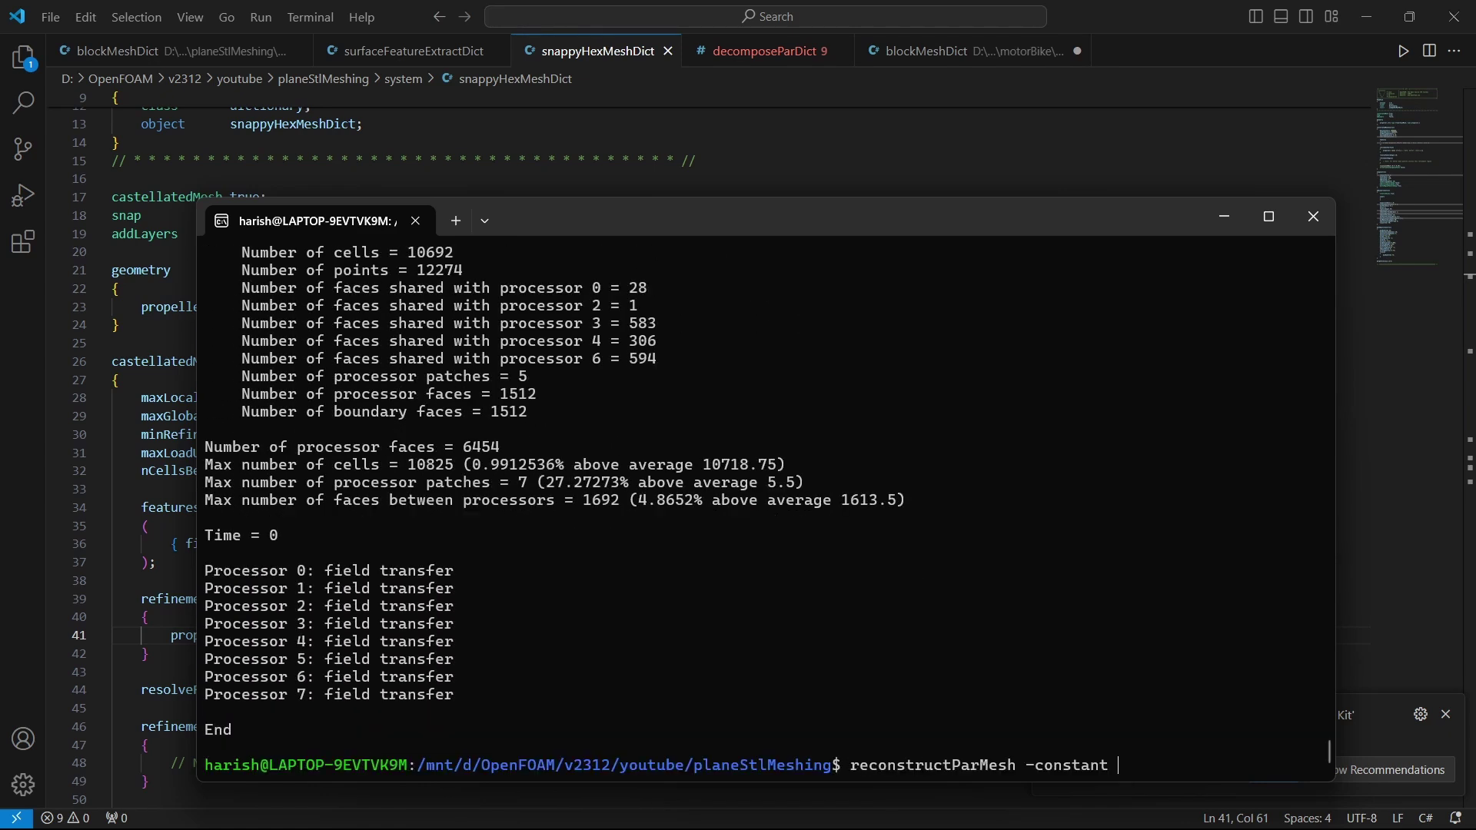
{"action": "key", "text": "Return"}
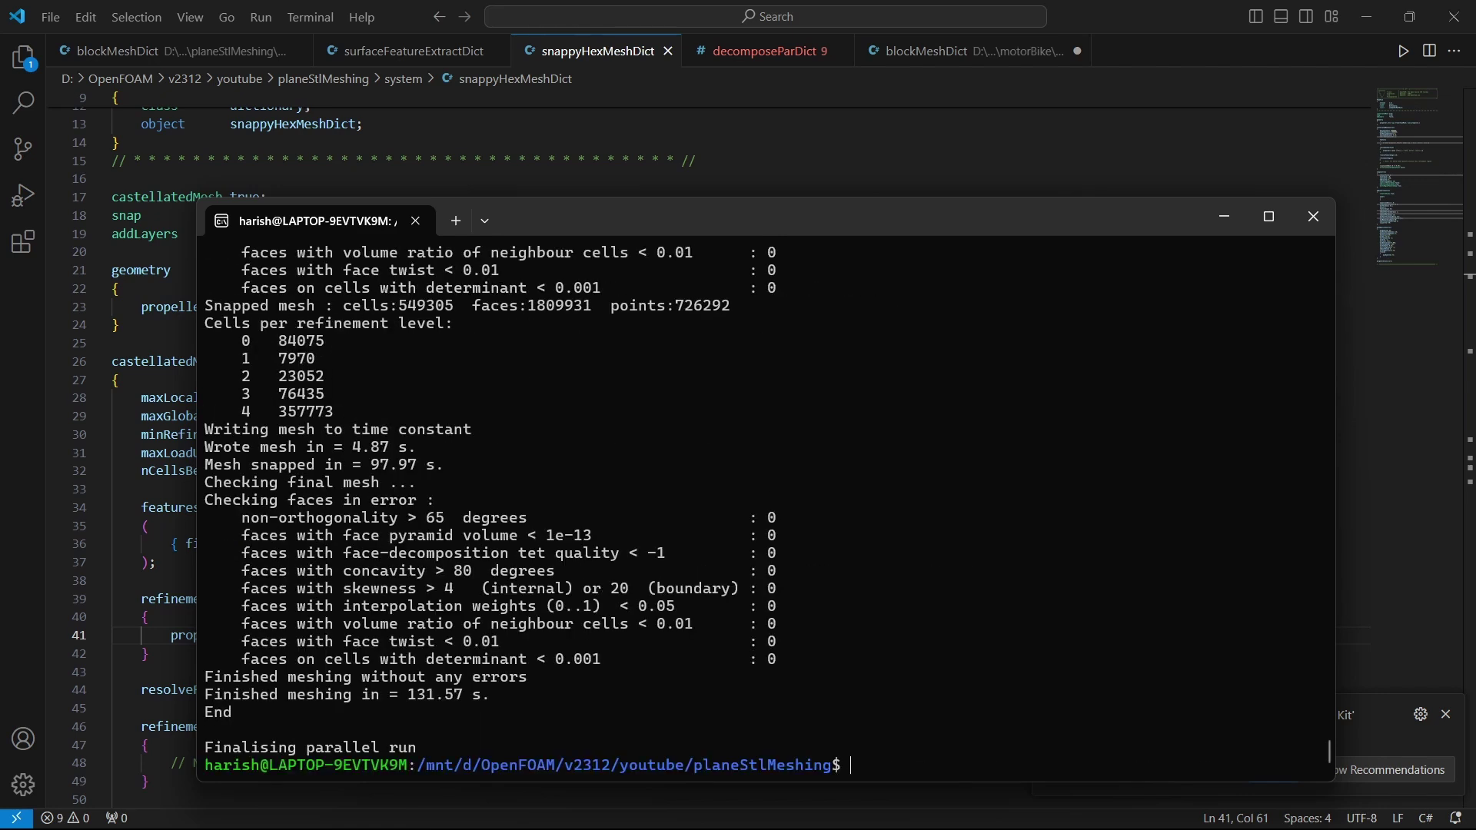
- Reconstruct the refined parallel mesh with reconstructParMesh -constant
{"action": "key", "text": "Up"}
{"action": "key", "text": "Up"}
{"action": "key", "text": "Up"}
{"action": "key", "text": "Up"}
{"action": "key", "text": "Up"}
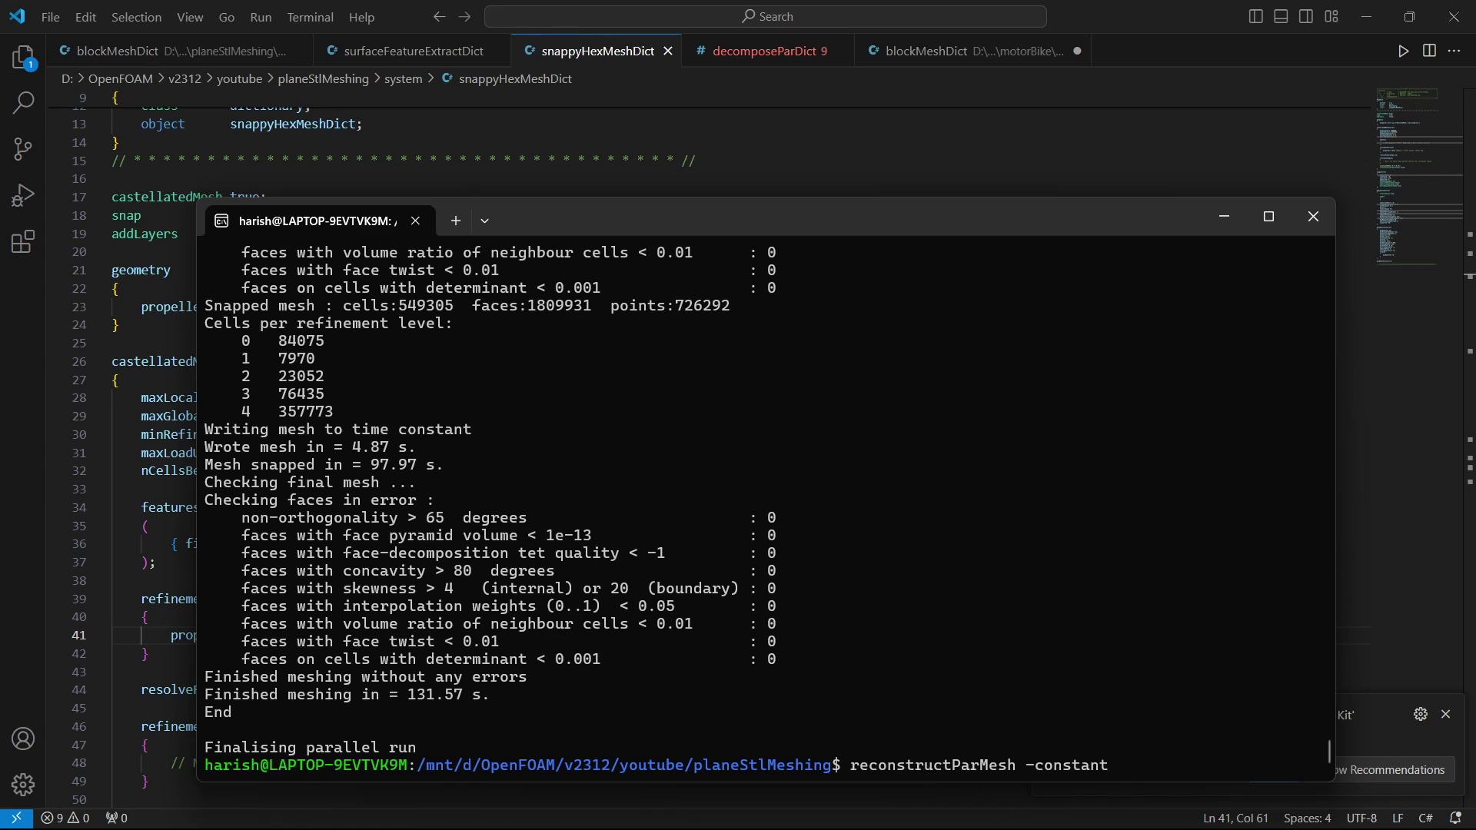
{"action": "key", "text": "Return"}
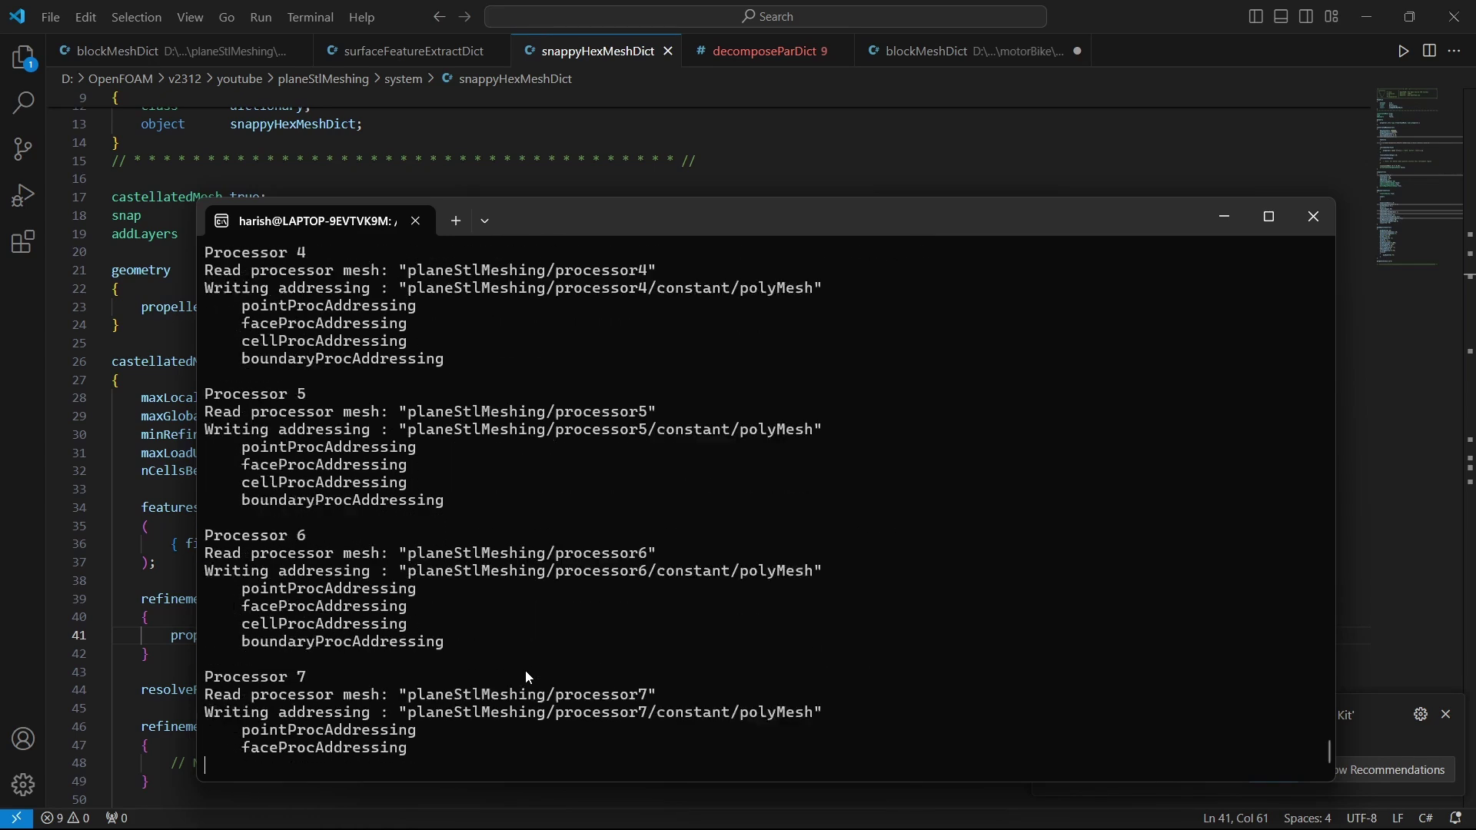
- Switch to ParaView and refresh para.foam to load the newly reconstructed mesh
{"action": "key", "text": "alt+Tab"}
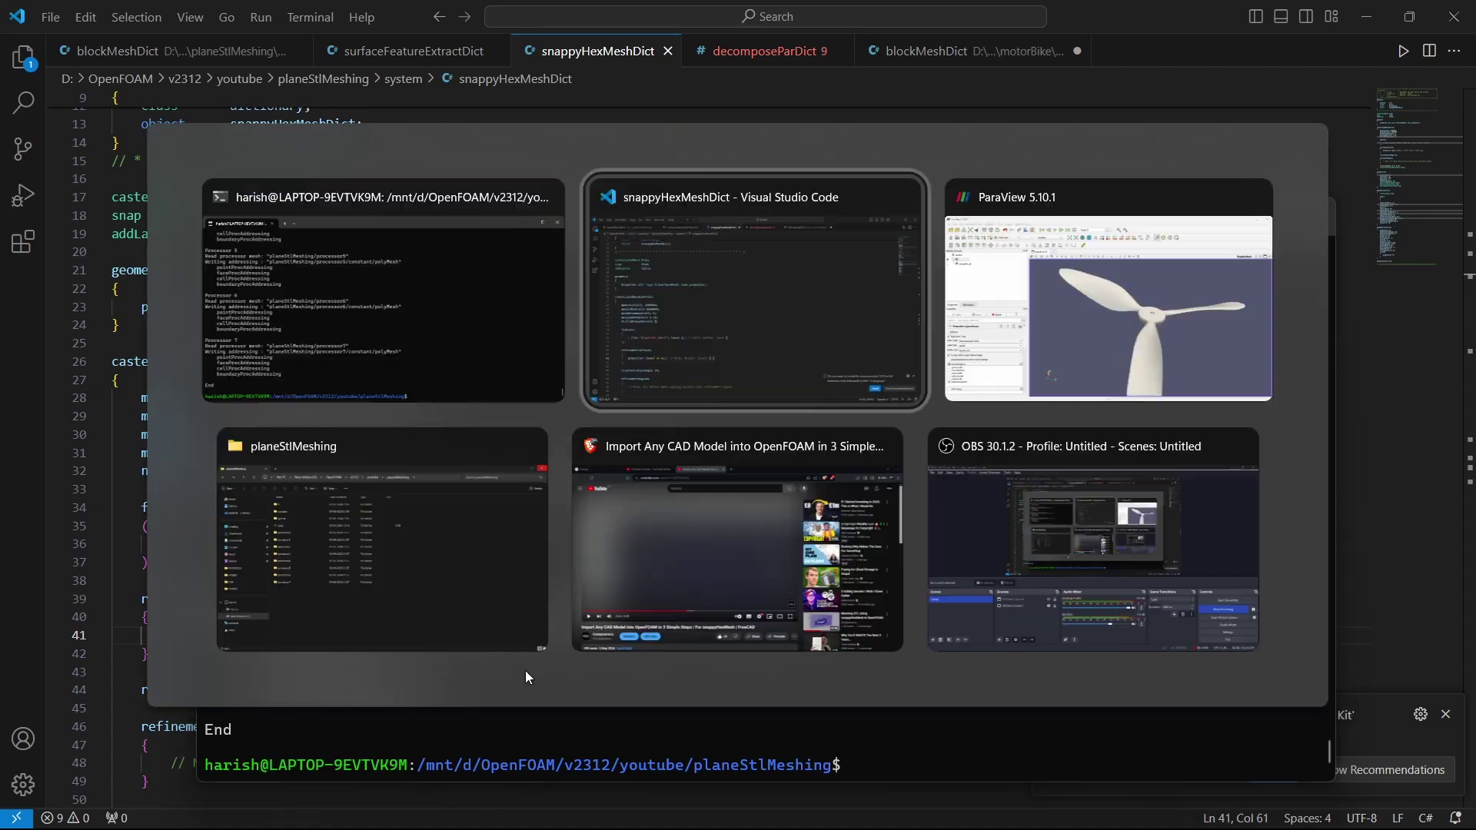
{"action": "key", "text": "alt+Tab"}
{"action": "left_click", "coordinate": [61, 526]}
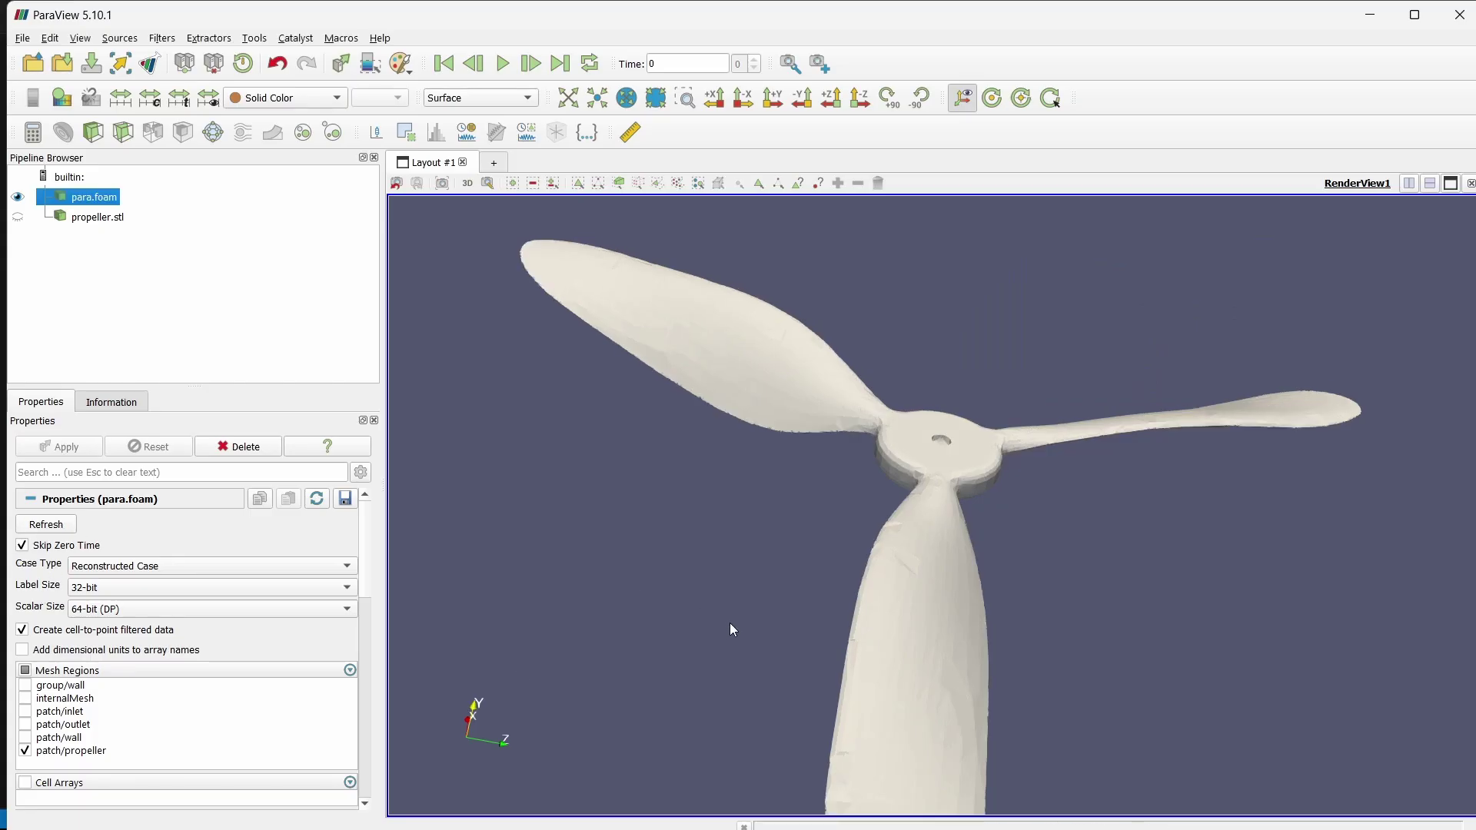
- Inspect the refined propeller surface around the hub, blade roots and blade edges from several angles
{"action": "scroll", "coordinate": [864, 647], "scroll_direction": "up", "scroll_amount": 10}
{"action": "left_click_drag", "start_coordinate": [798, 649], "coordinate": [1034, 609]}
{"action": "scroll", "coordinate": [788, 654], "scroll_direction": "down", "scroll_amount": 10}
{"action": "scroll", "coordinate": [1031, 603], "scroll_direction": "up", "scroll_amount": 10}
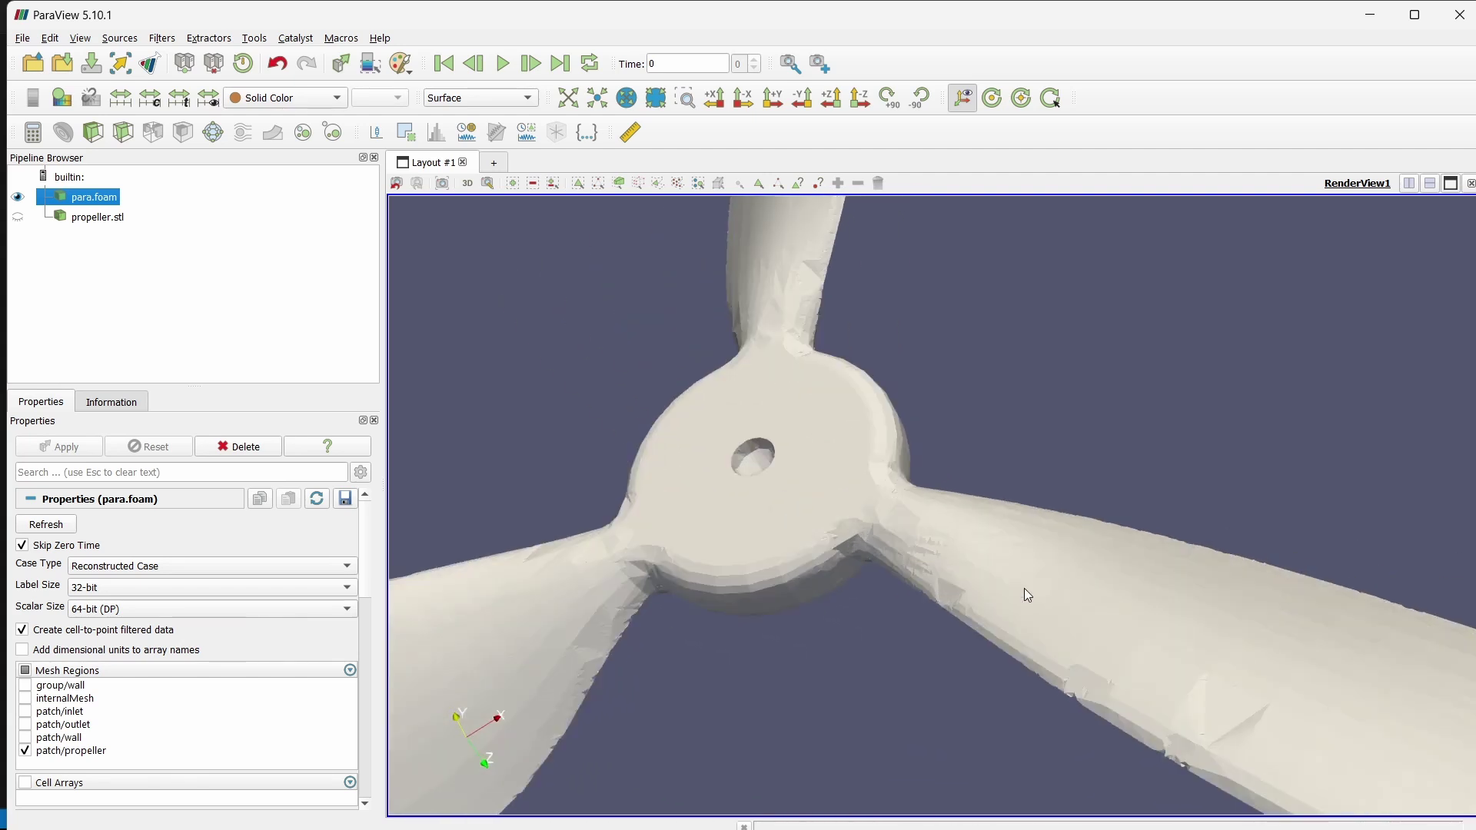
{"action": "scroll", "coordinate": [917, 545], "scroll_direction": "up", "scroll_amount": 5}
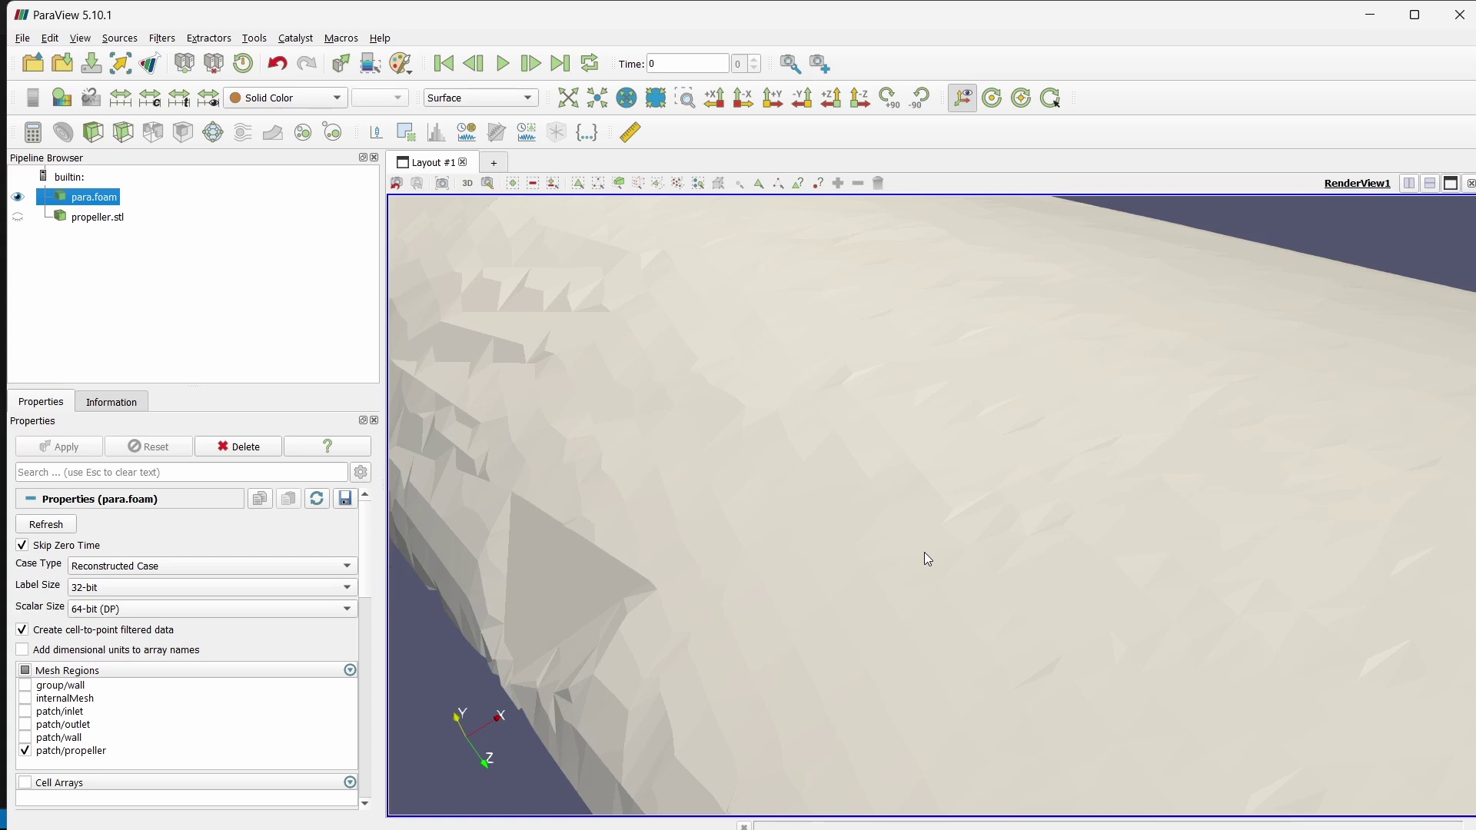
{"action": "scroll", "coordinate": [924, 556], "scroll_direction": "down", "scroll_amount": 10}
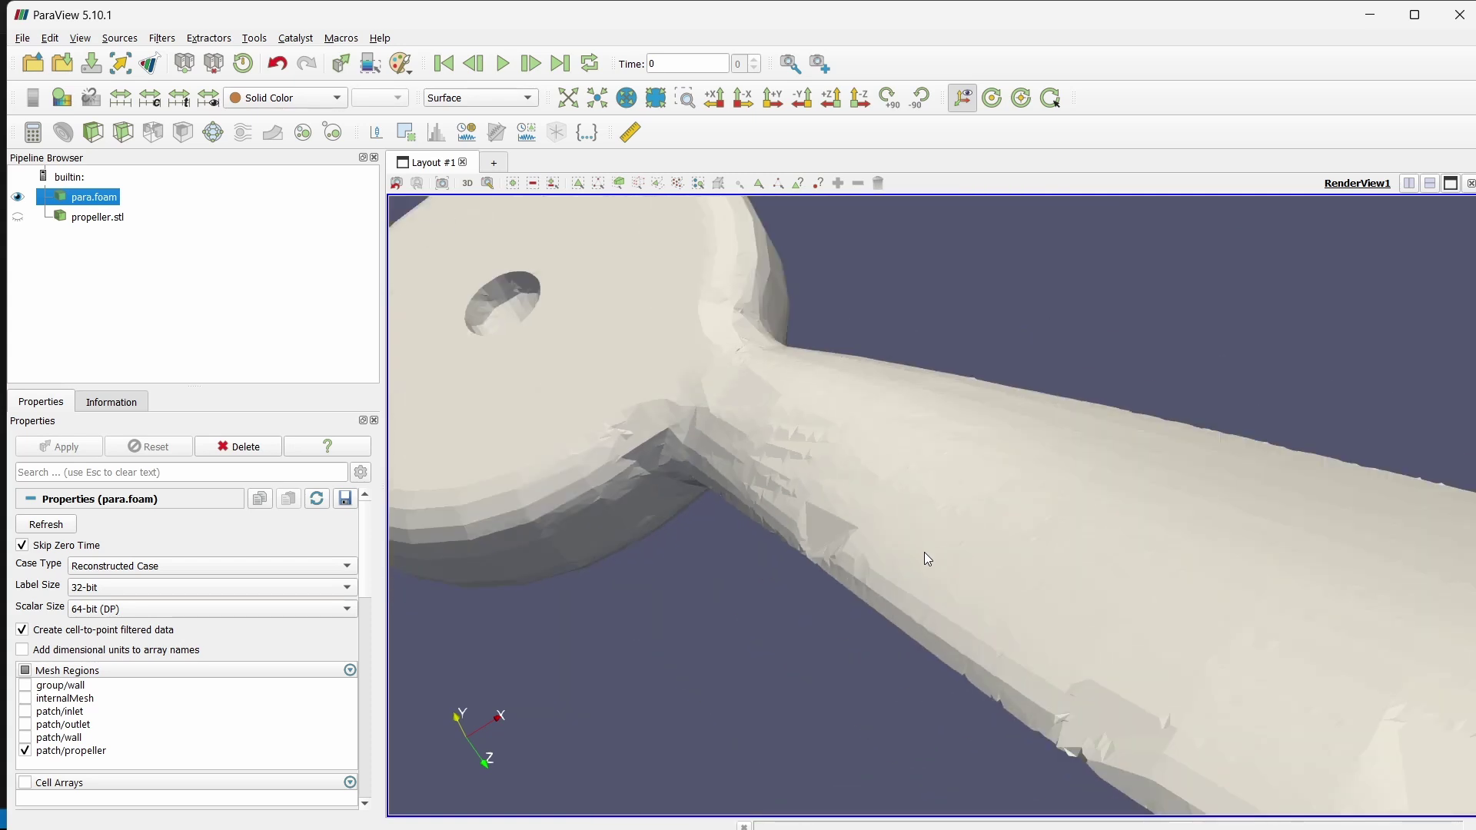
{"action": "scroll", "coordinate": [934, 561], "scroll_direction": "down", "scroll_amount": 8}
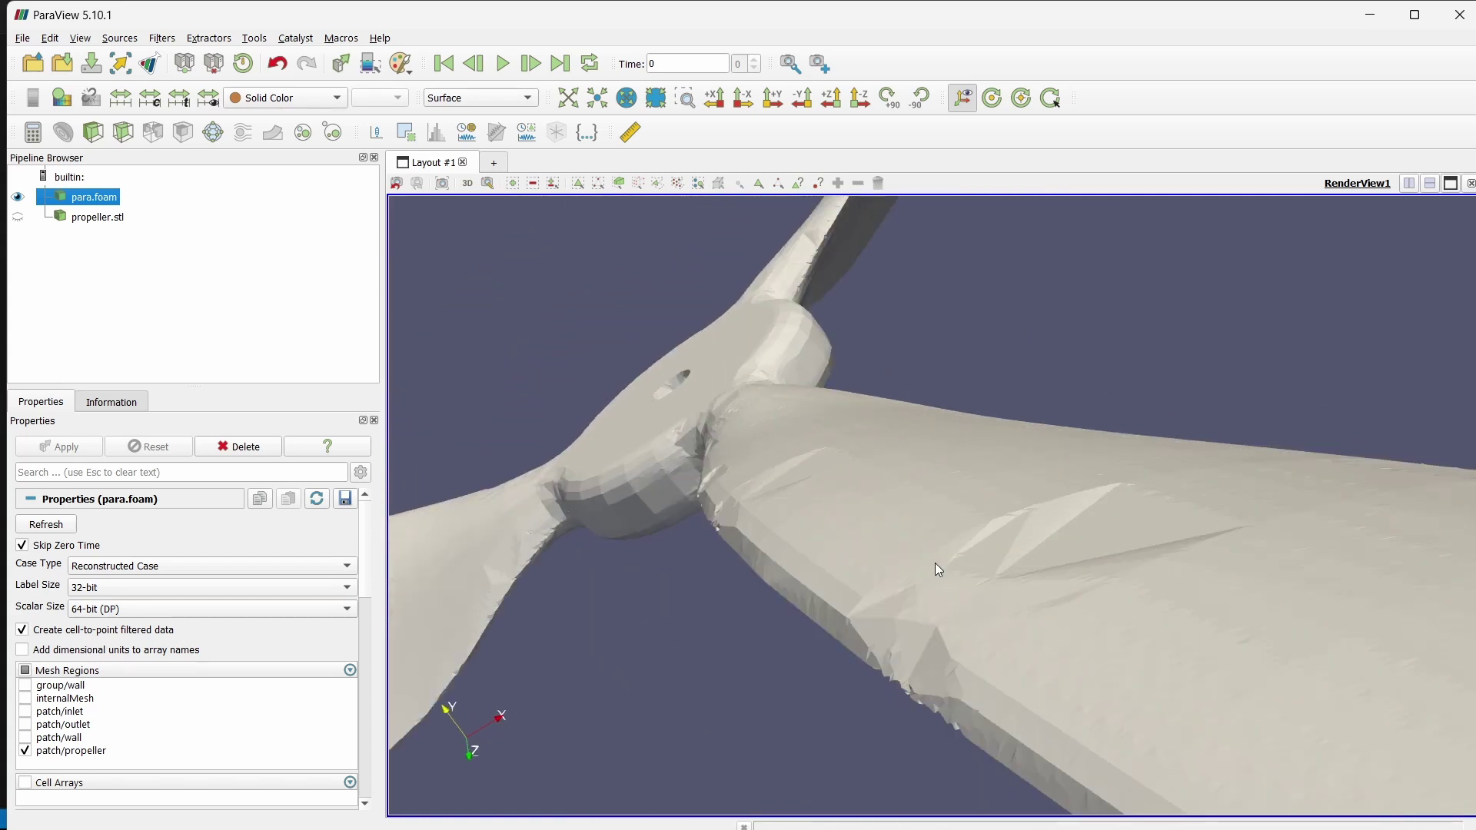
{"action": "left_click_drag", "start_coordinate": [1041, 589], "coordinate": [989, 597]}
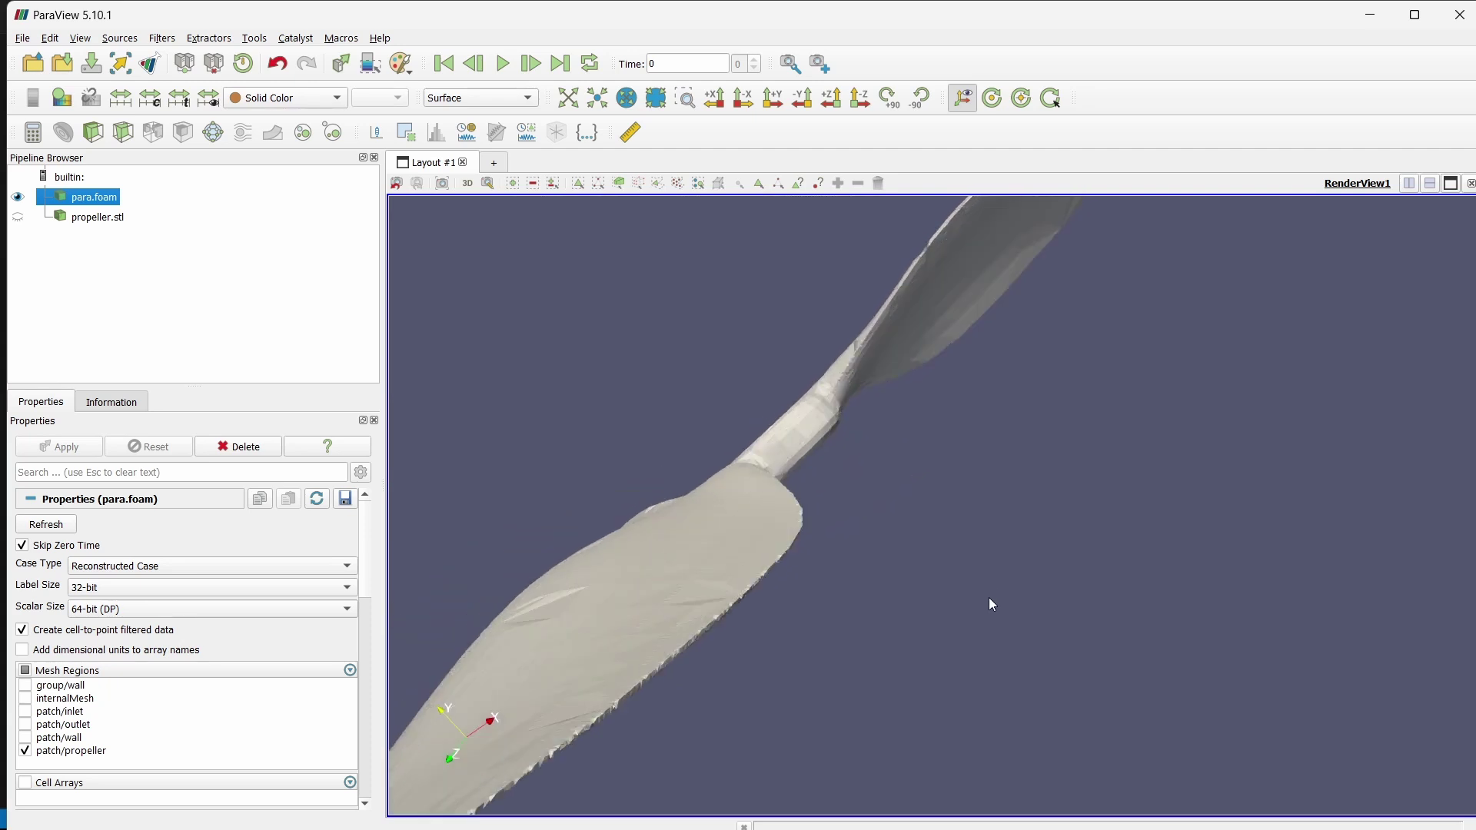
{"action": "scroll", "coordinate": [731, 626], "scroll_direction": "up", "scroll_amount": 10}
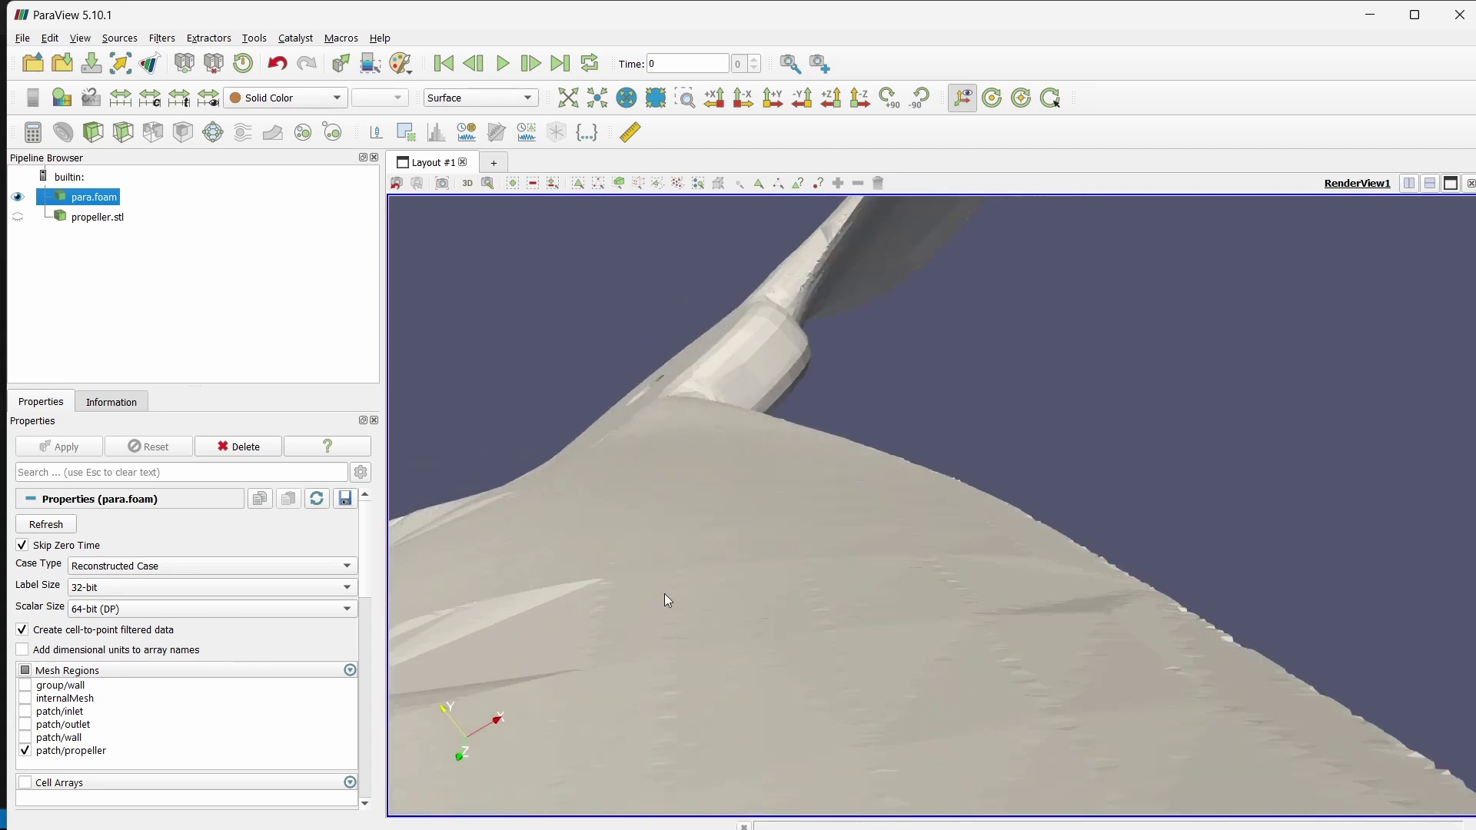
{"action": "scroll", "coordinate": [690, 594], "scroll_direction": "down", "scroll_amount": 6}
{"action": "left_click_drag", "start_coordinate": [689, 594], "coordinate": [892, 583]}
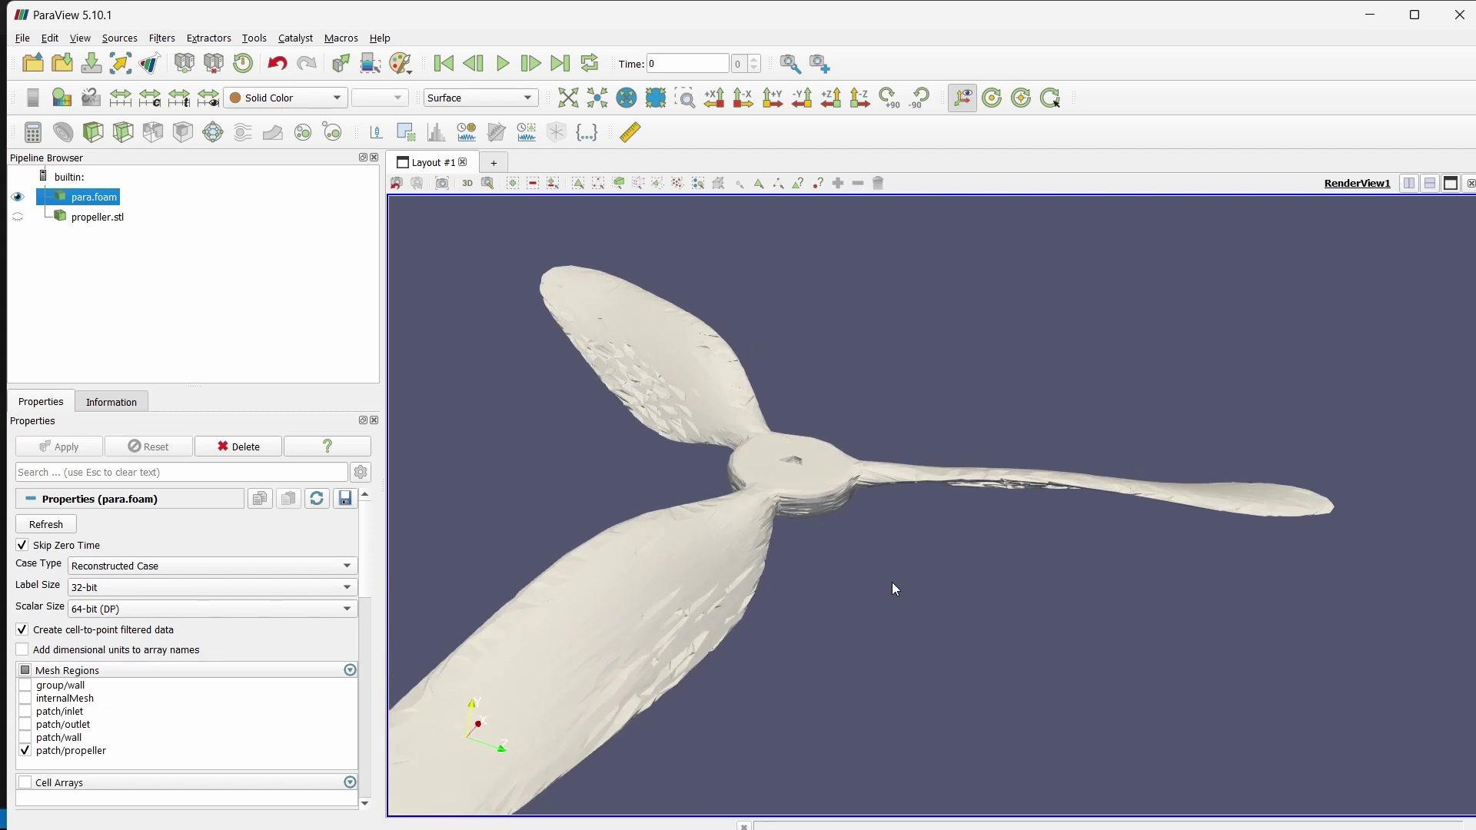